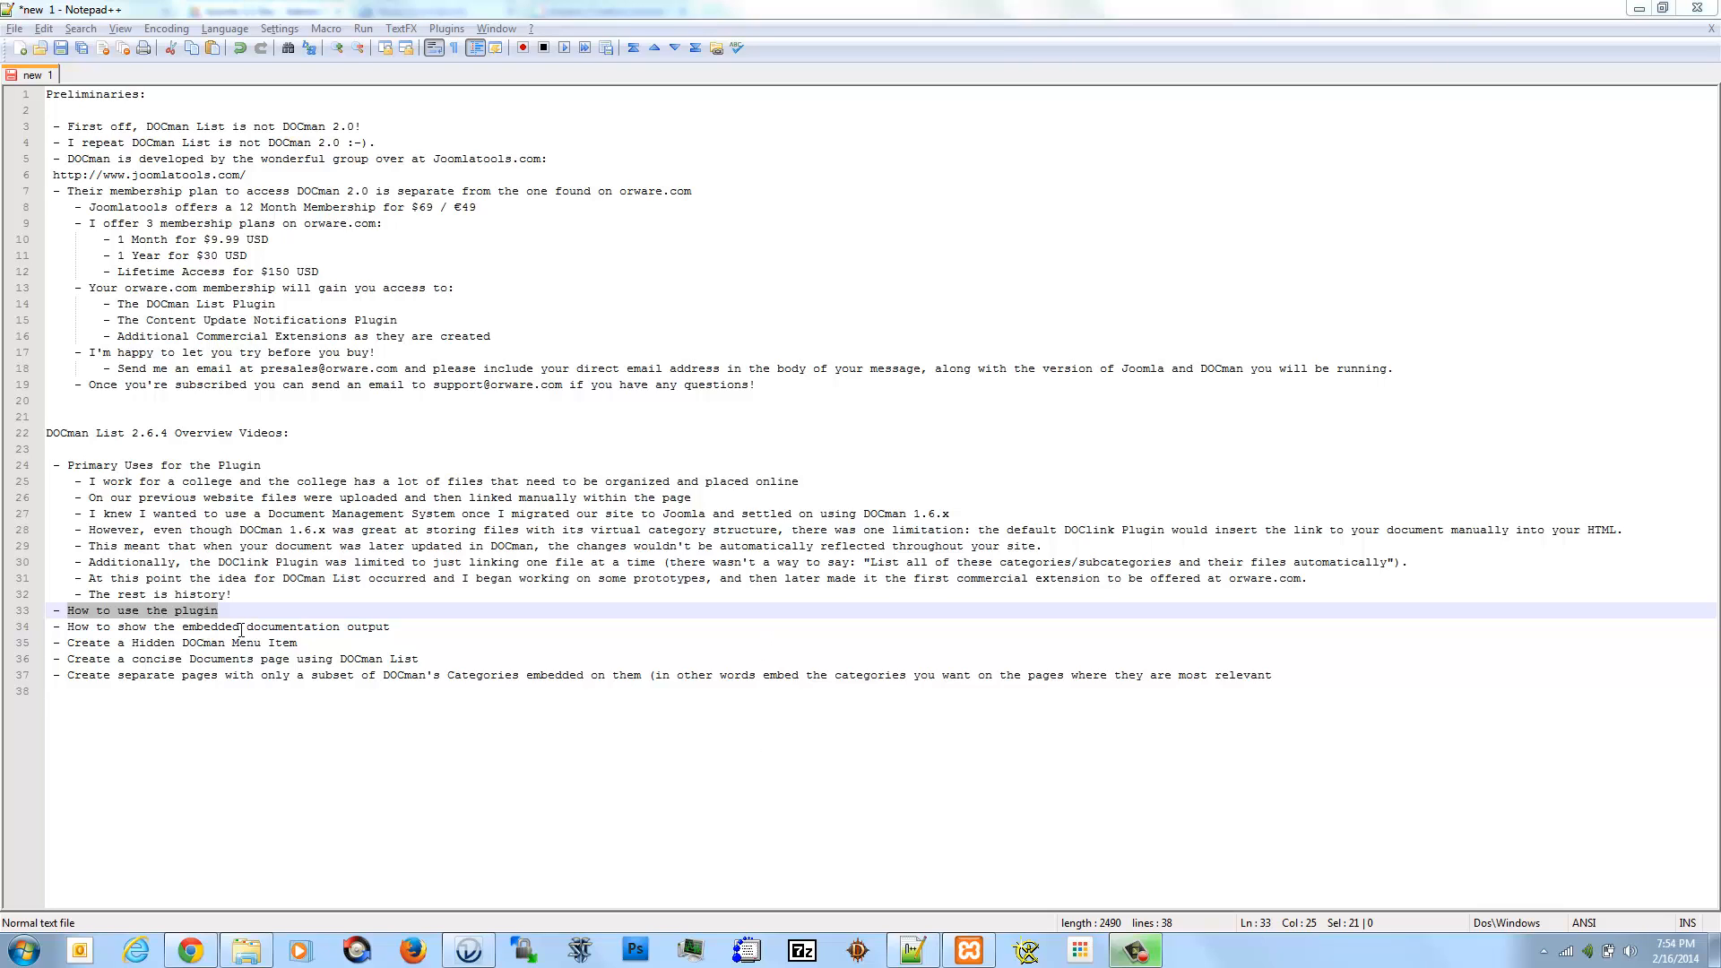
- Insert "DOCman List" before "plugin" in the "How to use the plugin" line of the notes
click(178, 610)
text(DO)
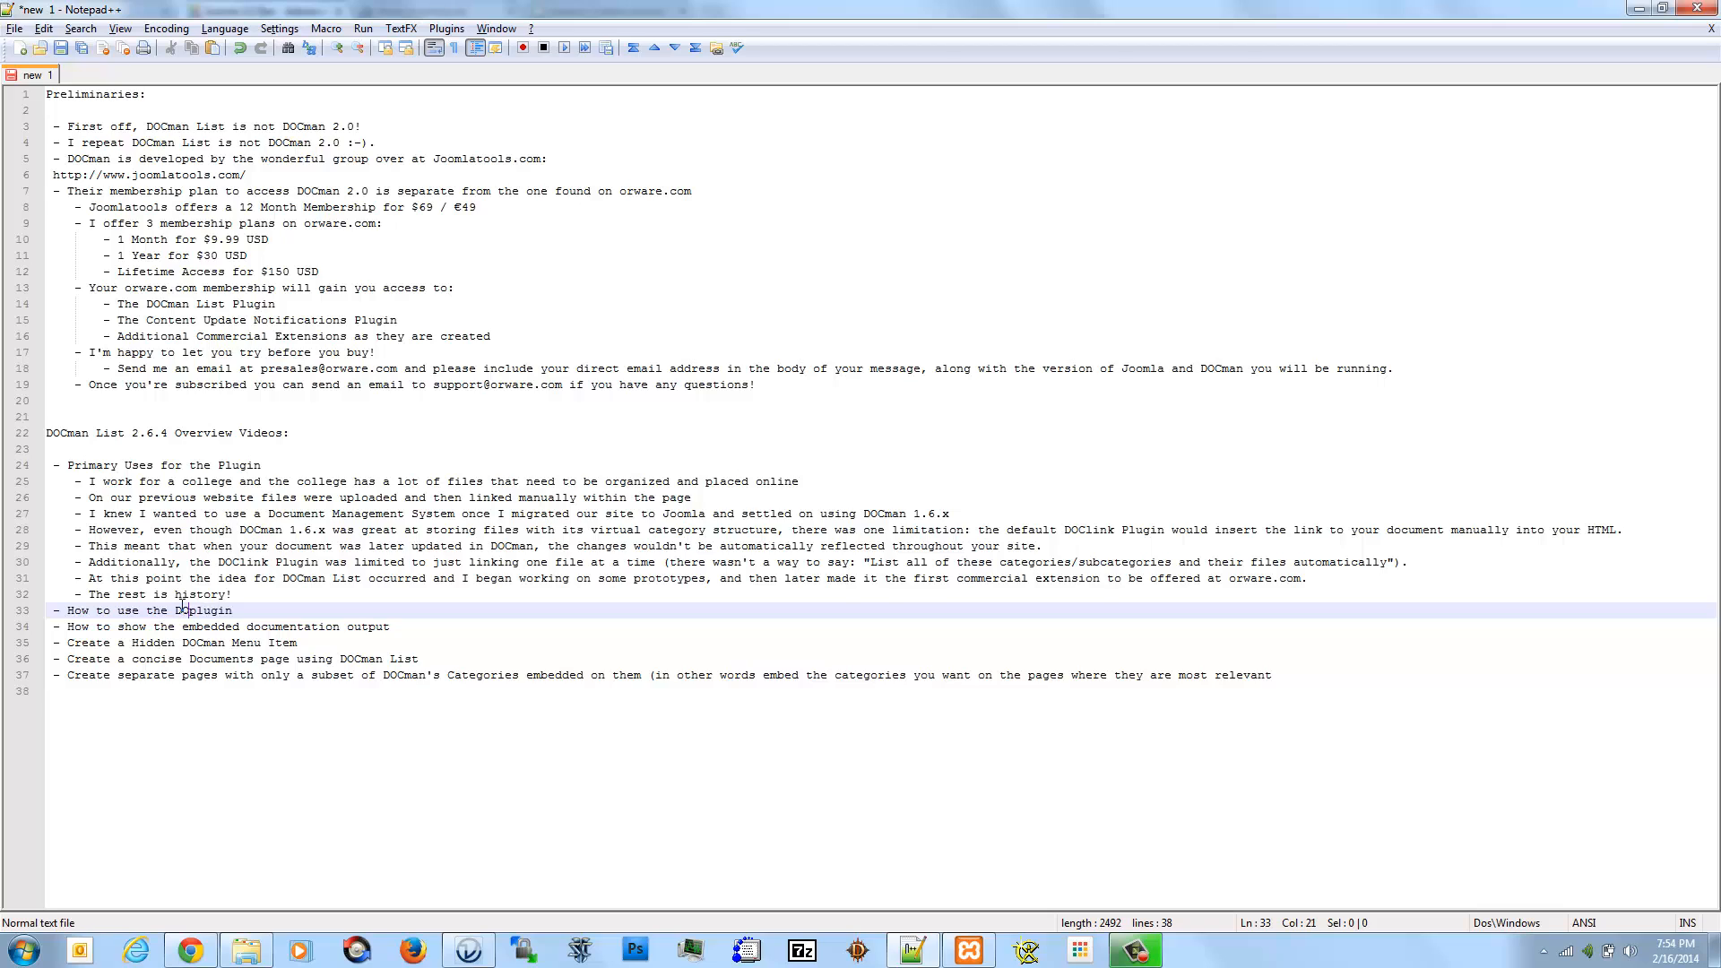
text(Cman List)
- Switch to Chrome and close the Getting Started article without saving, returning to the article list
mouse_move(197, 959)
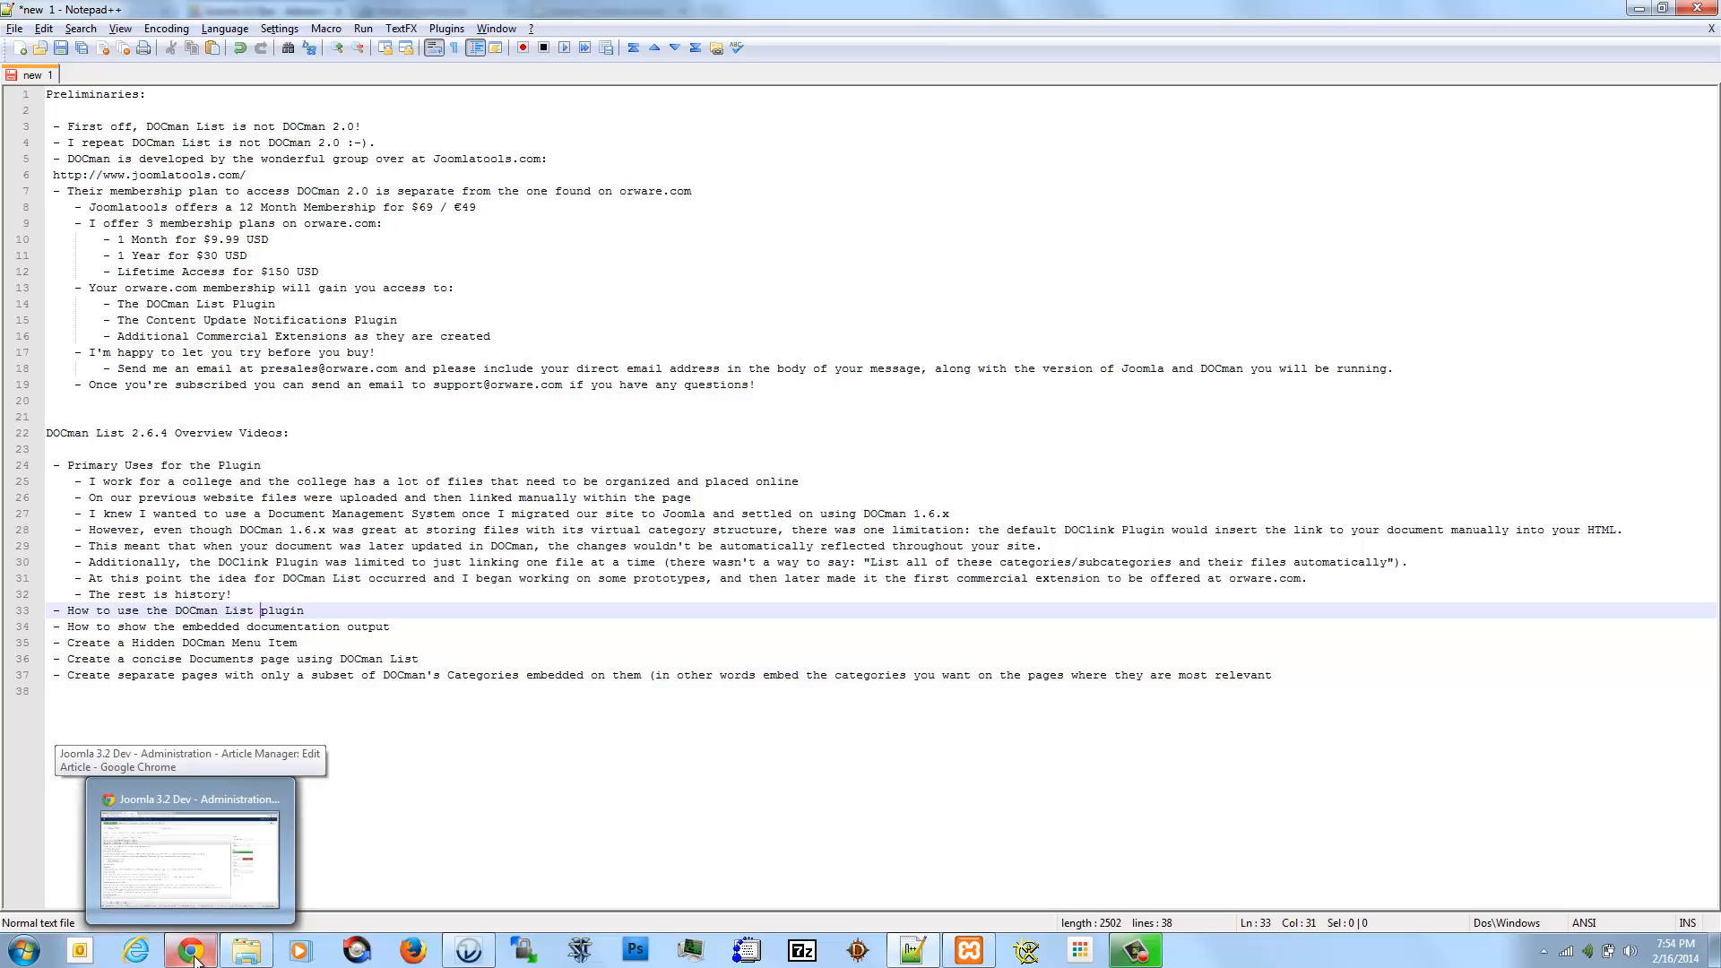
click(197, 959)
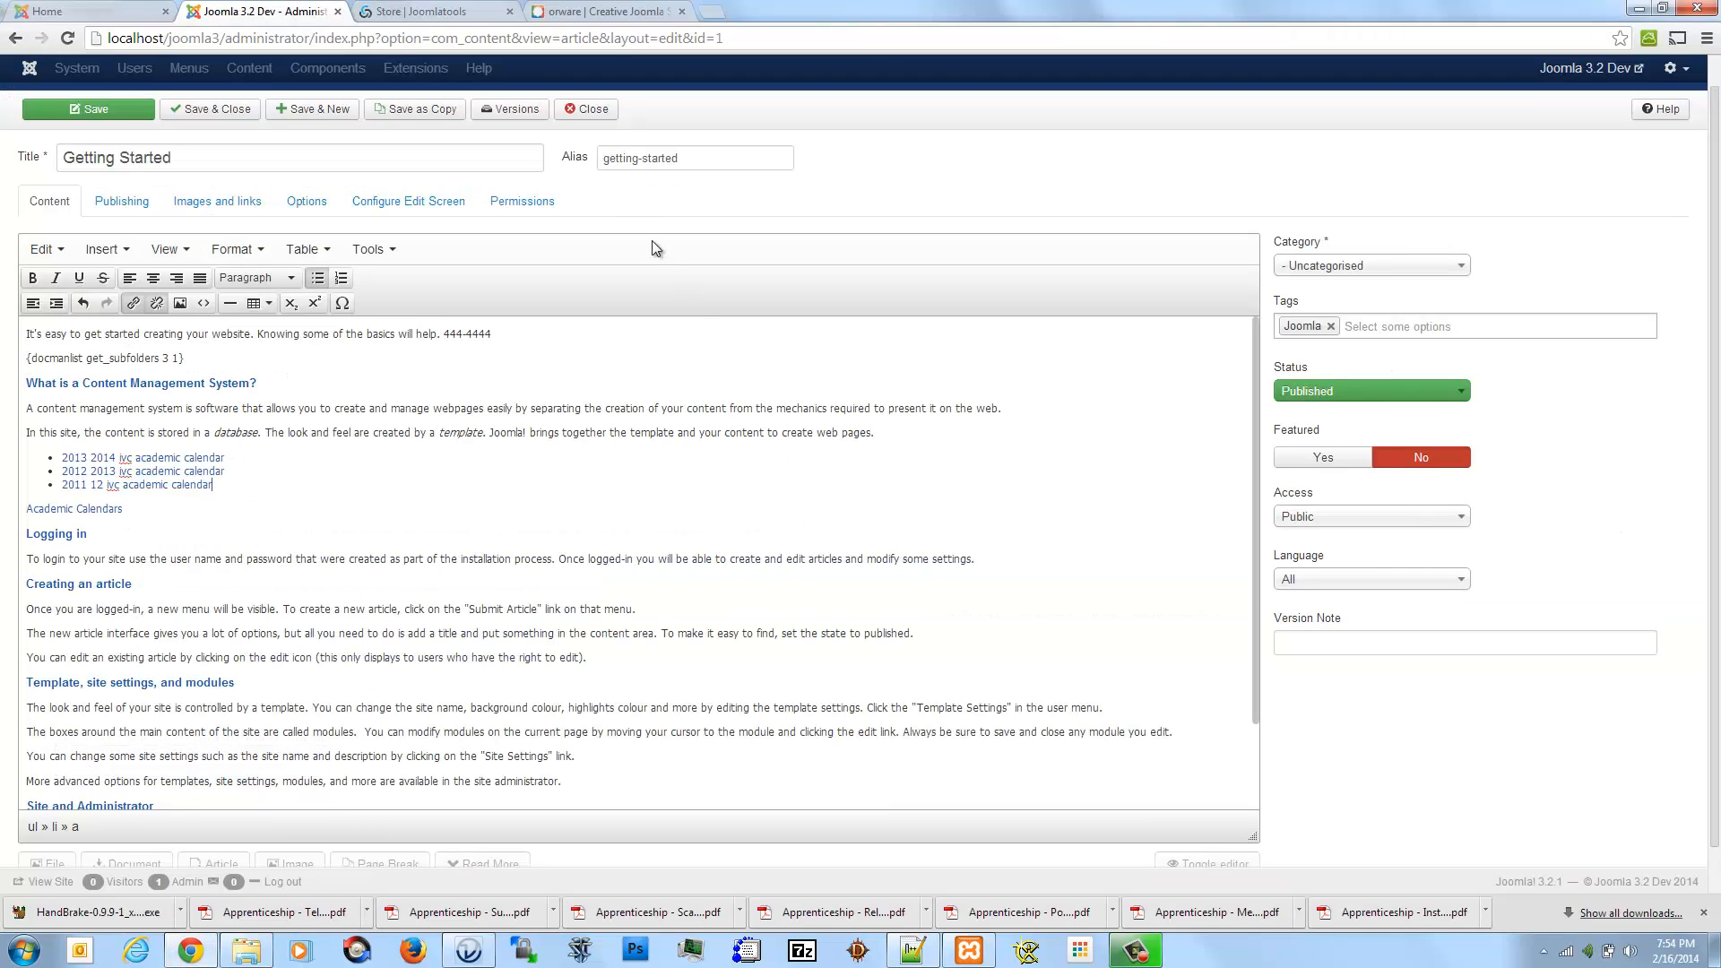
click(579, 143)
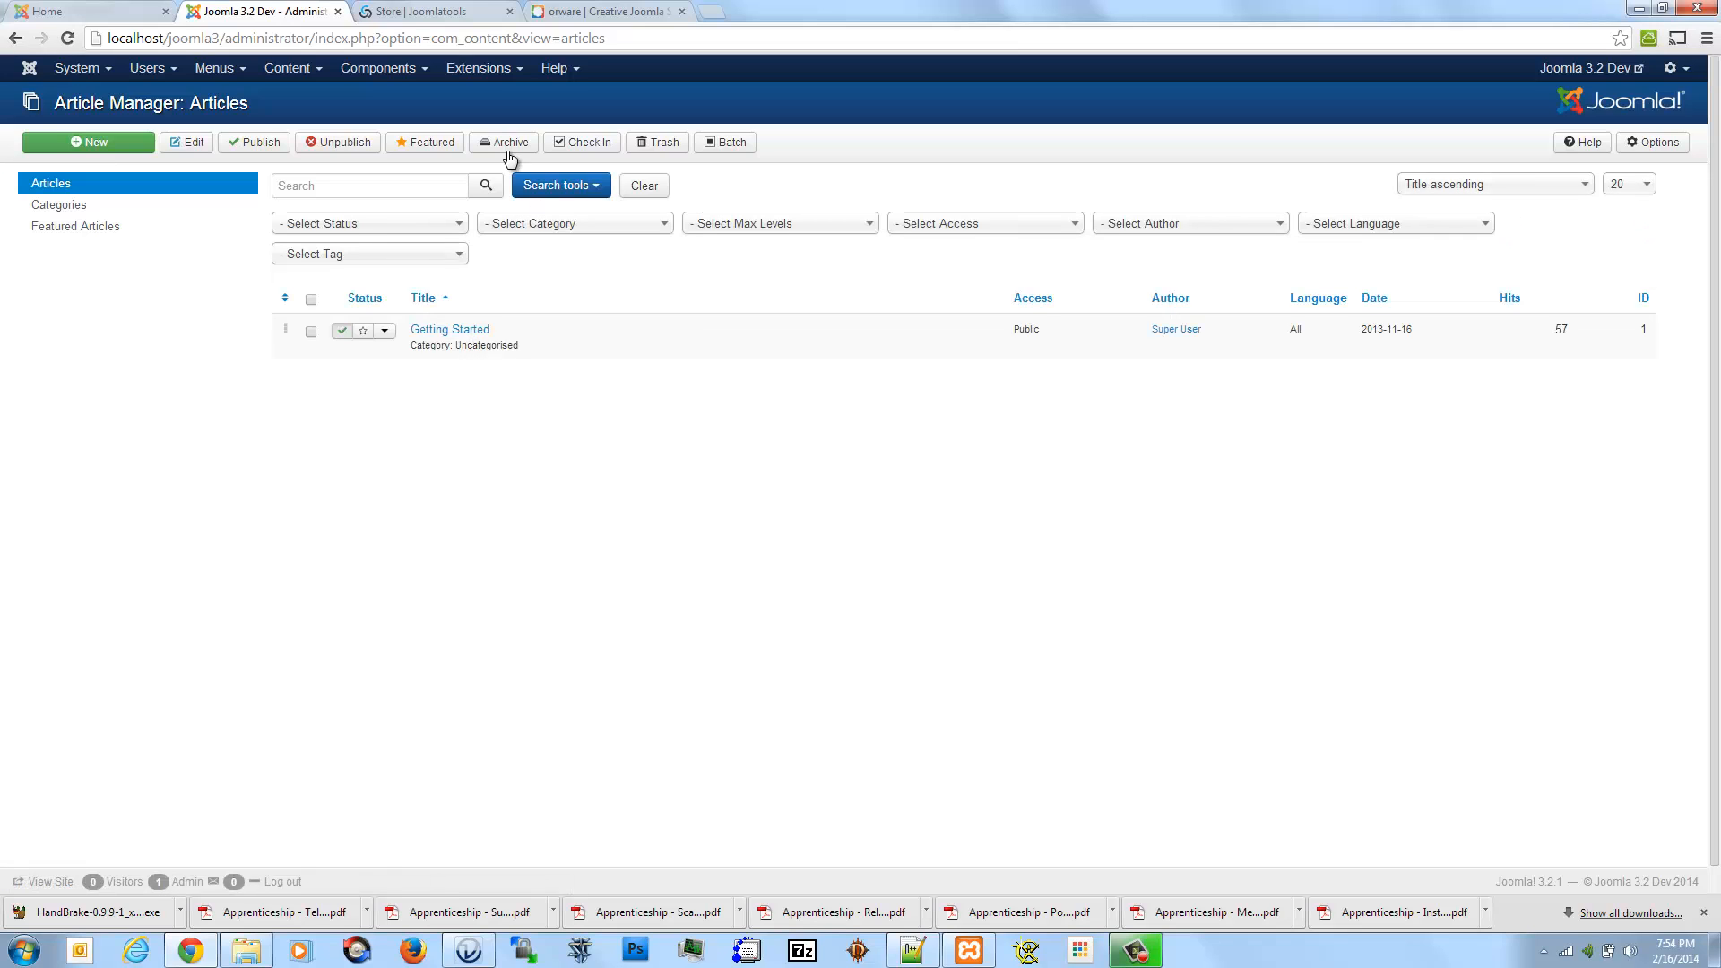
- Go from the Joomlatools store page back to the site's home page listing its extensions
click(431, 12)
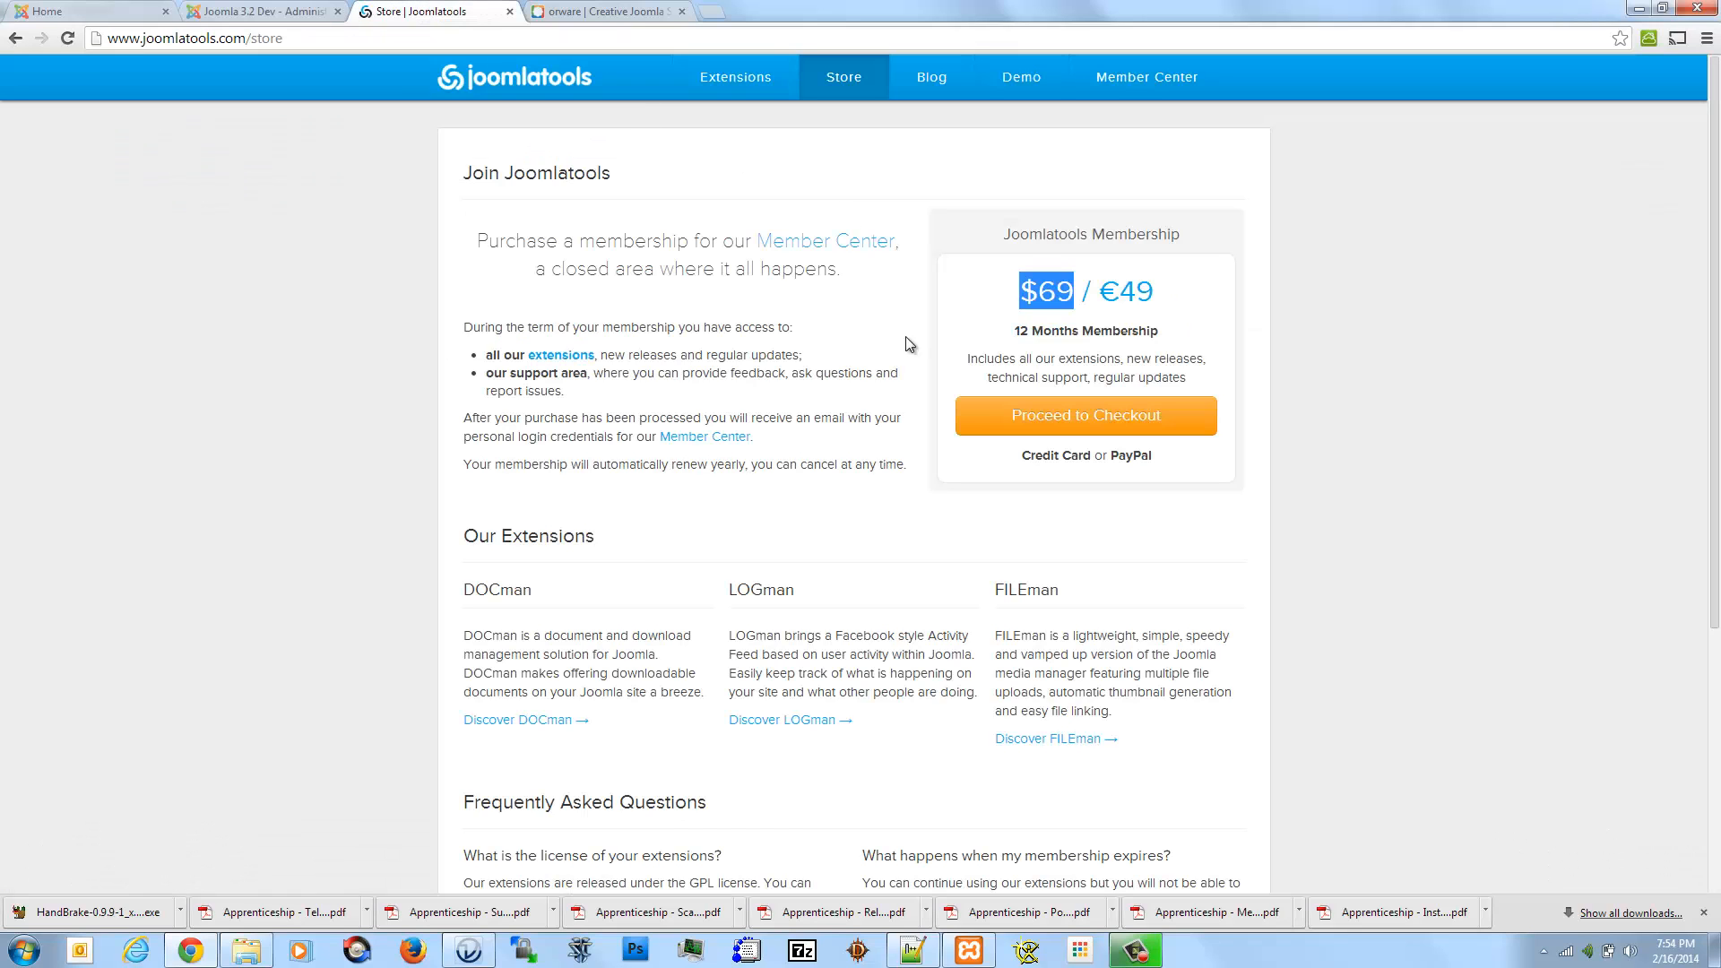
key(alt+Left)
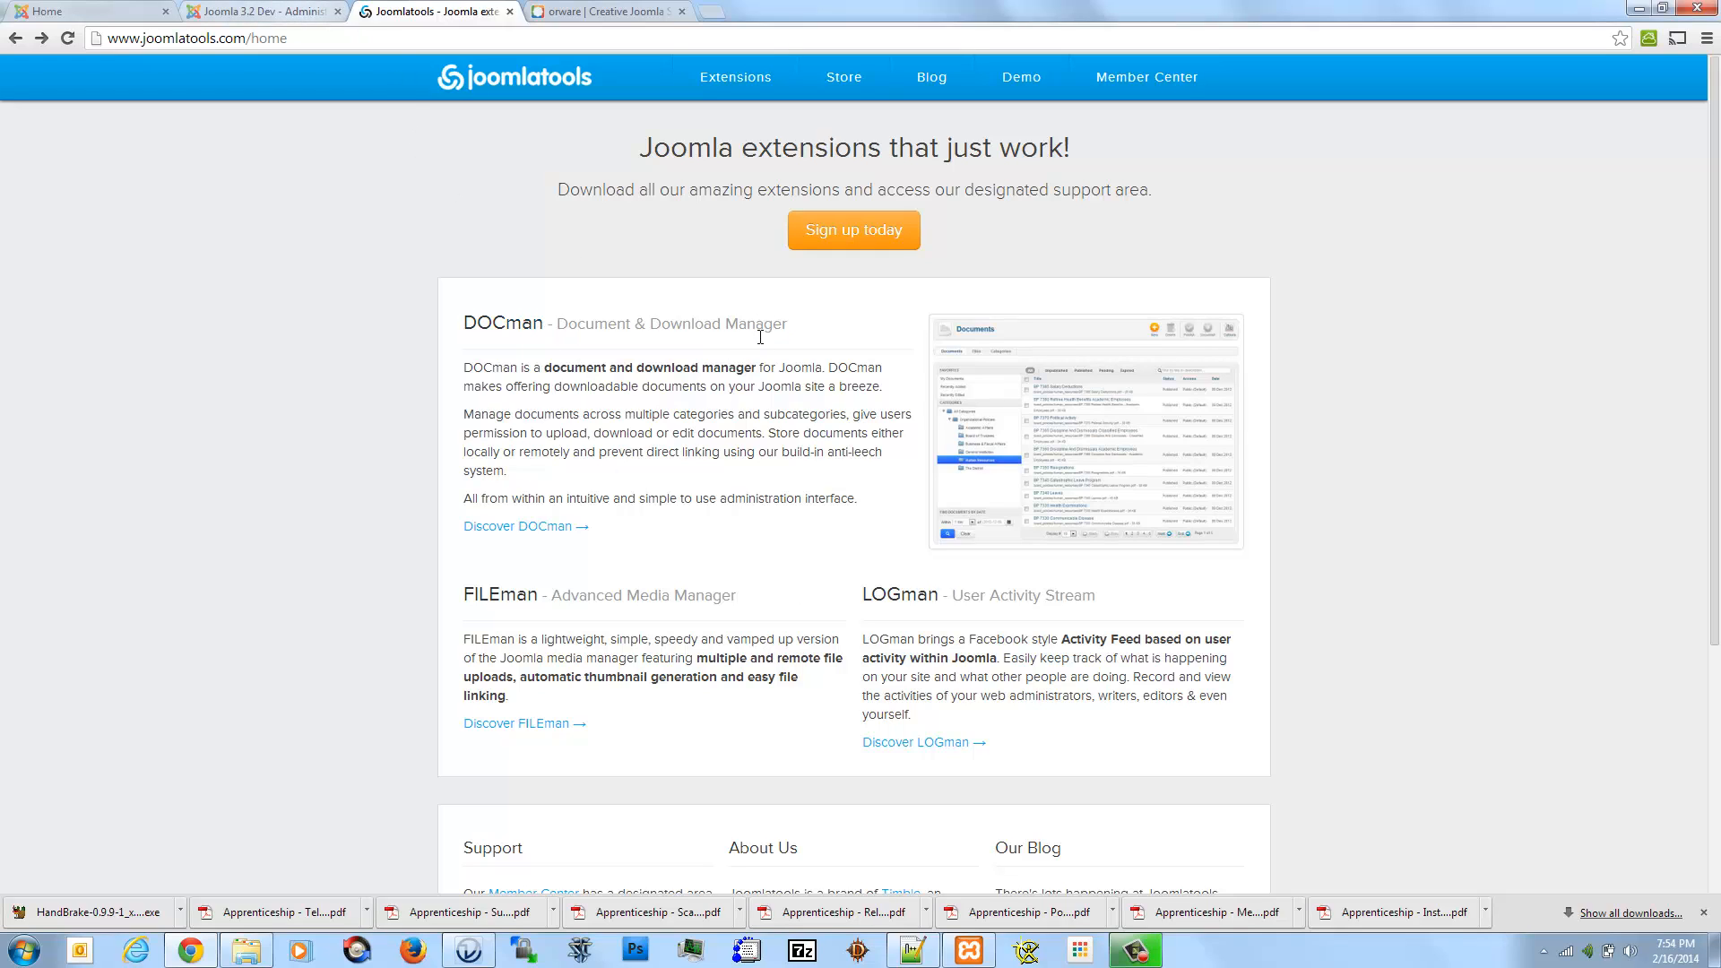
- Open DOCman's categories in the Joomla administration and look through the whole category list
click(256, 11)
click(373, 69)
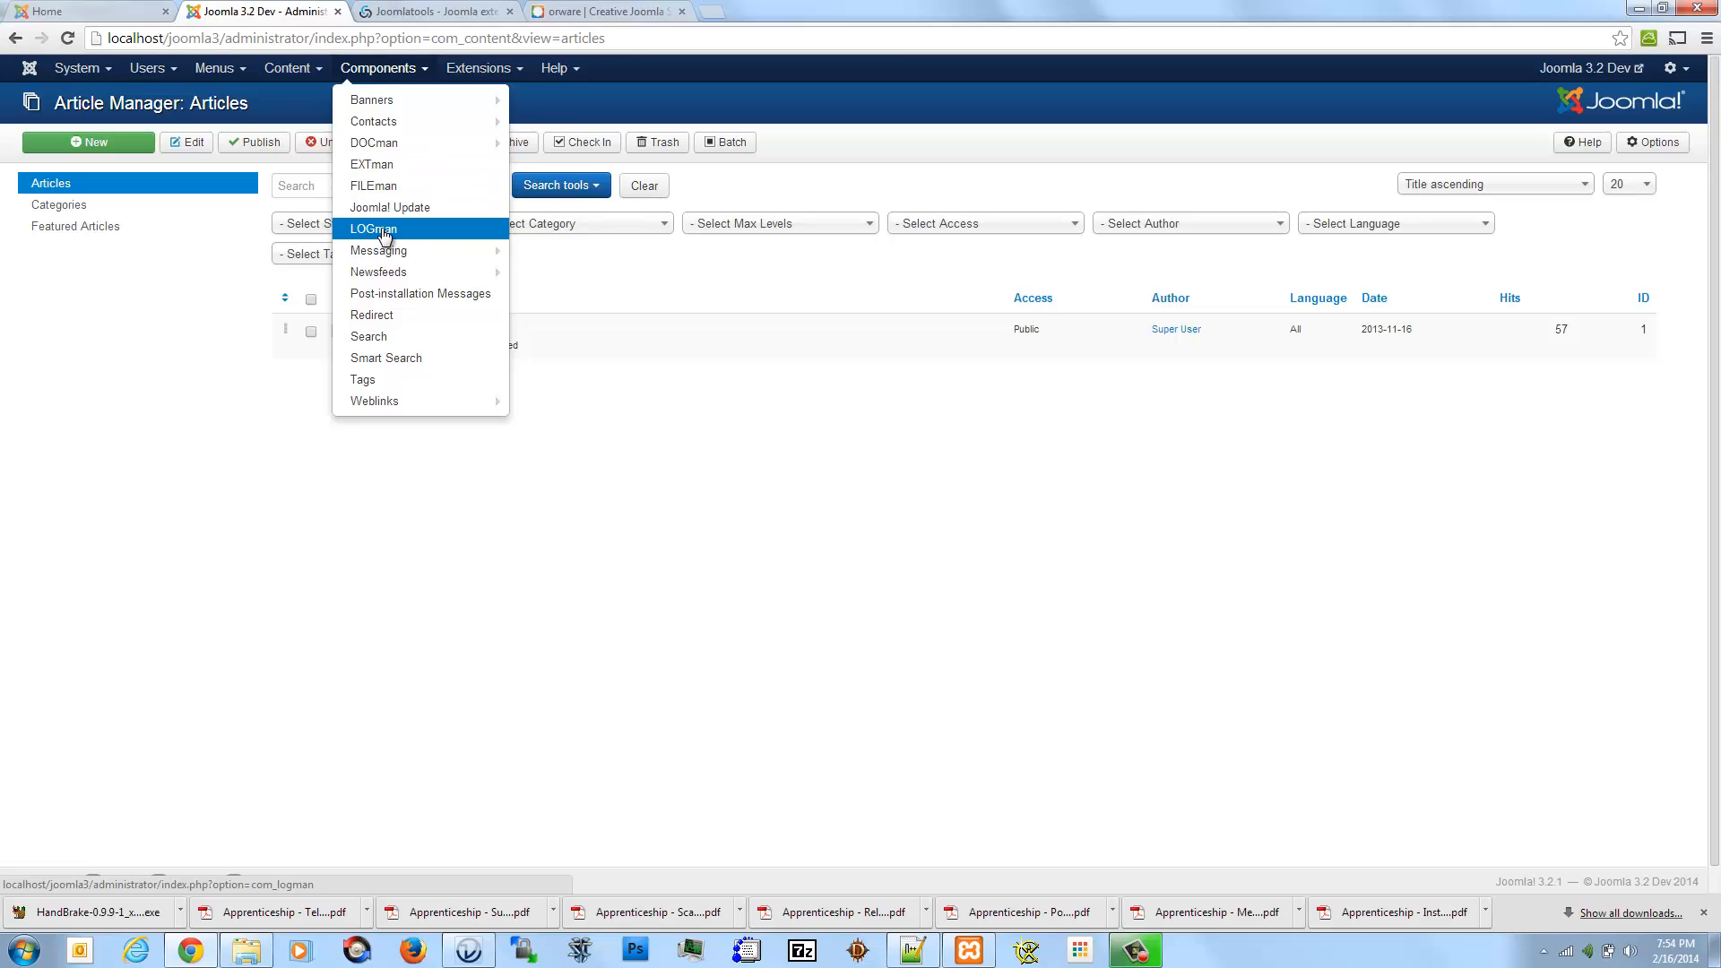
mouse_move(376, 150)
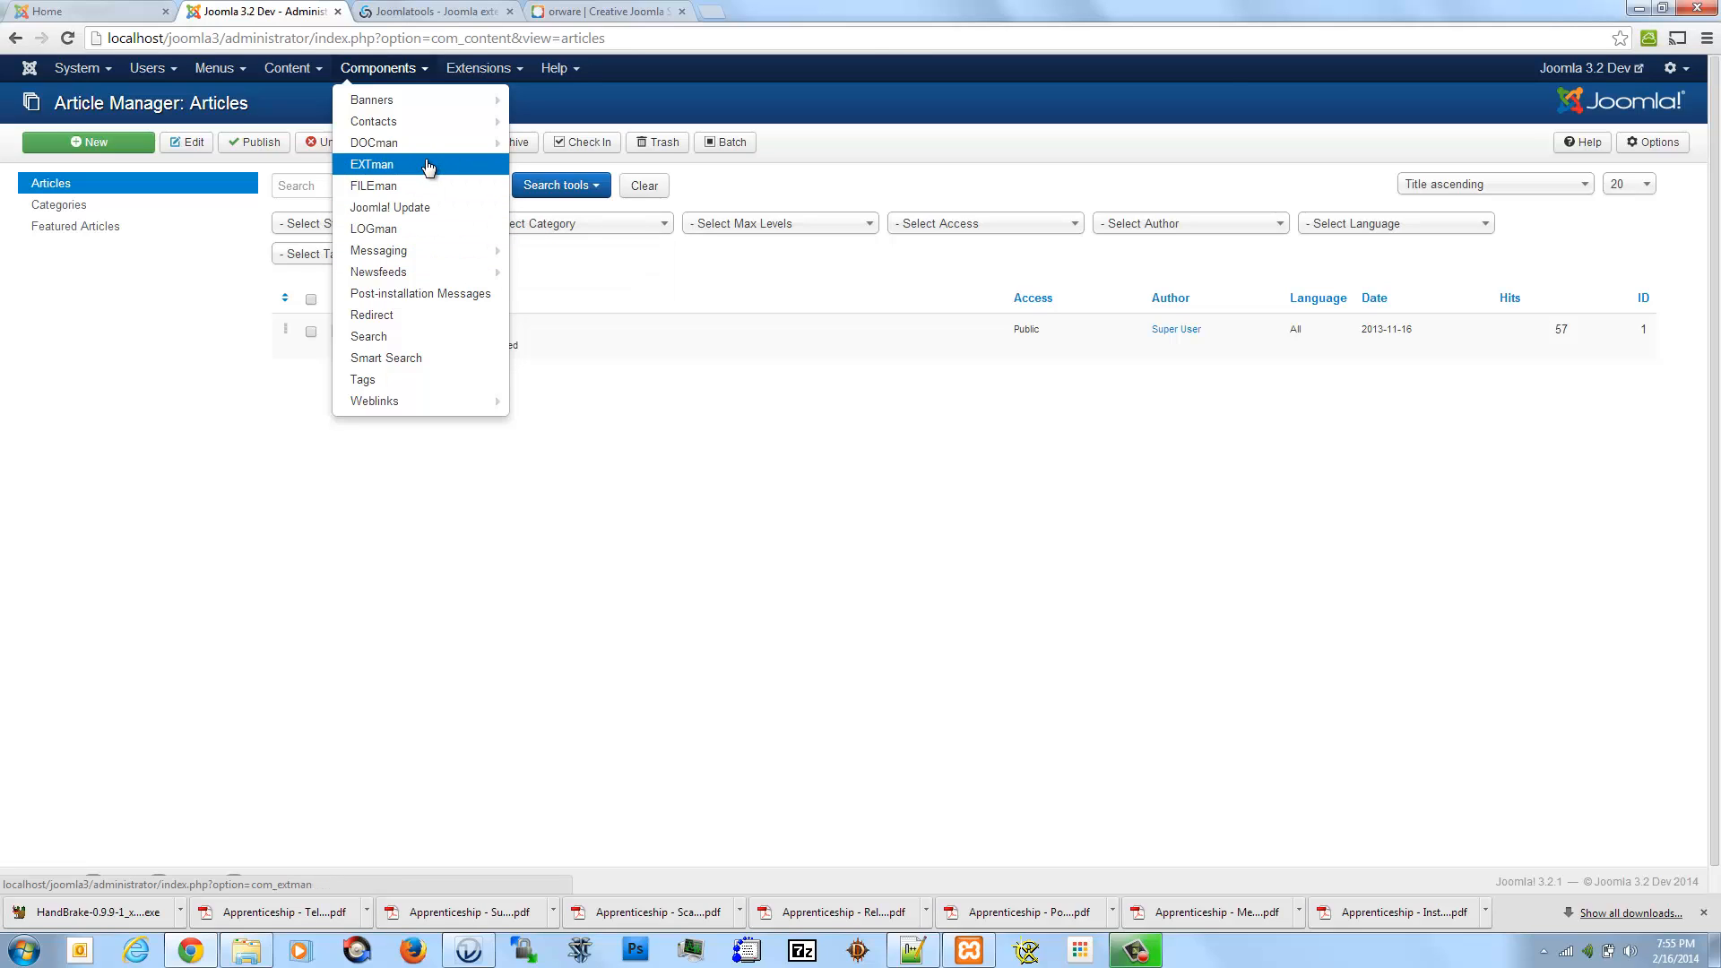
mouse_move(432, 155)
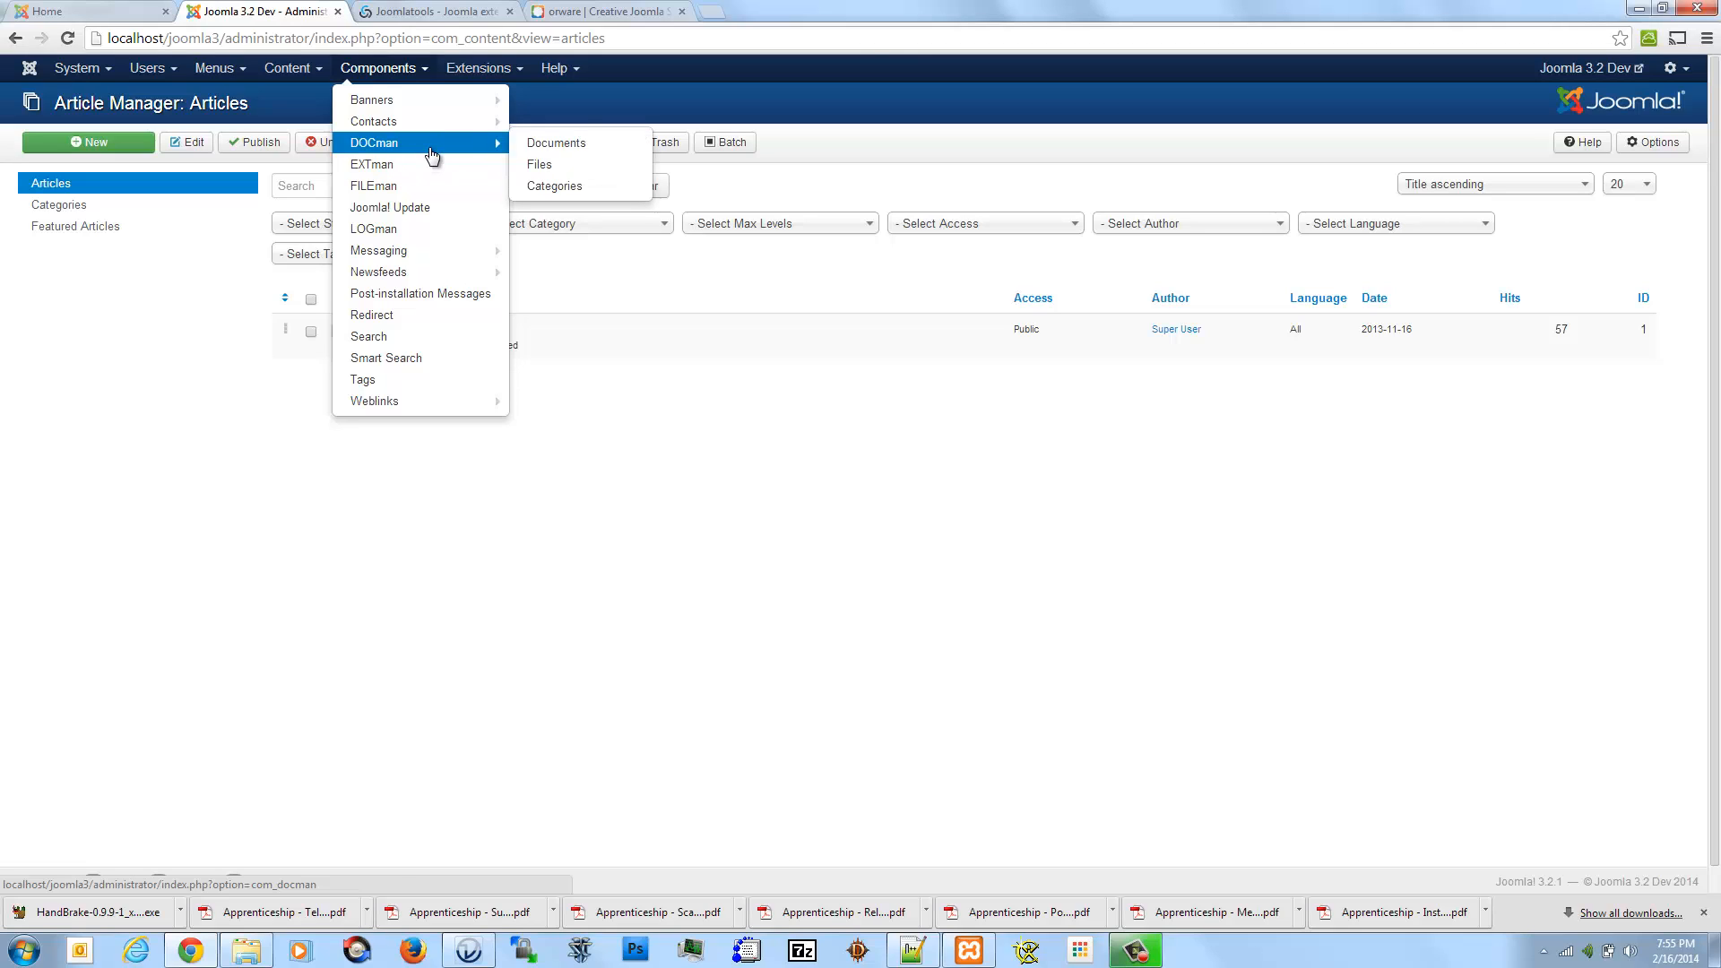
click(564, 187)
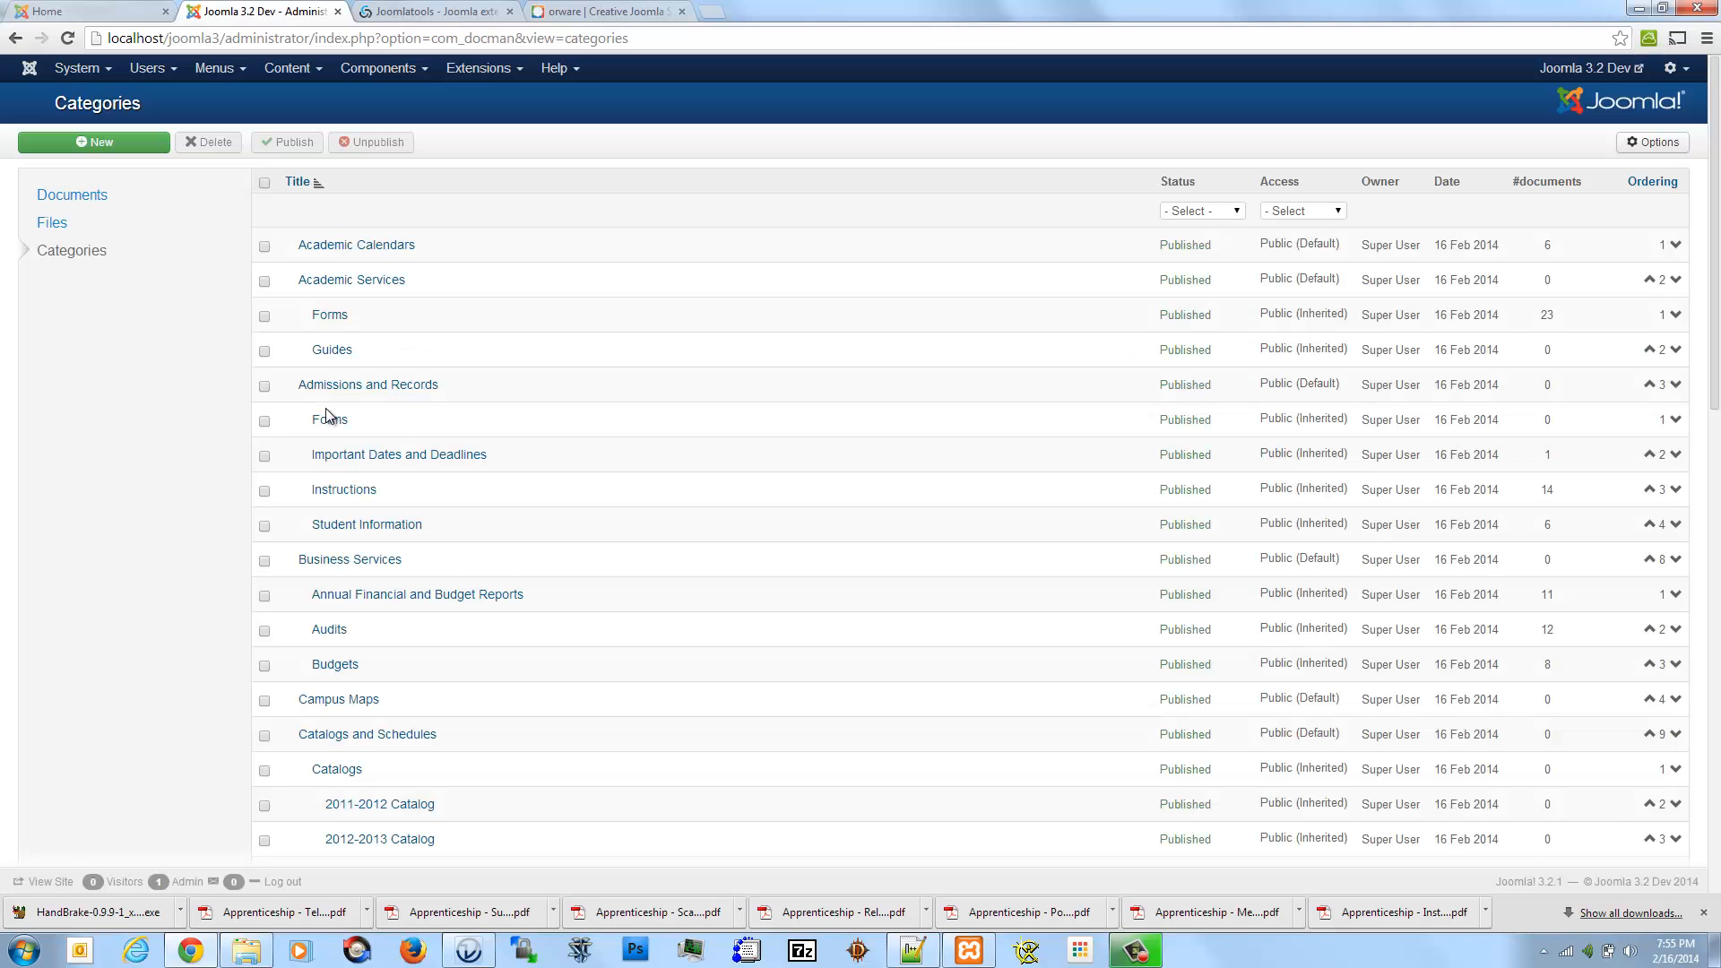
scroll(358, 239, down, 6)
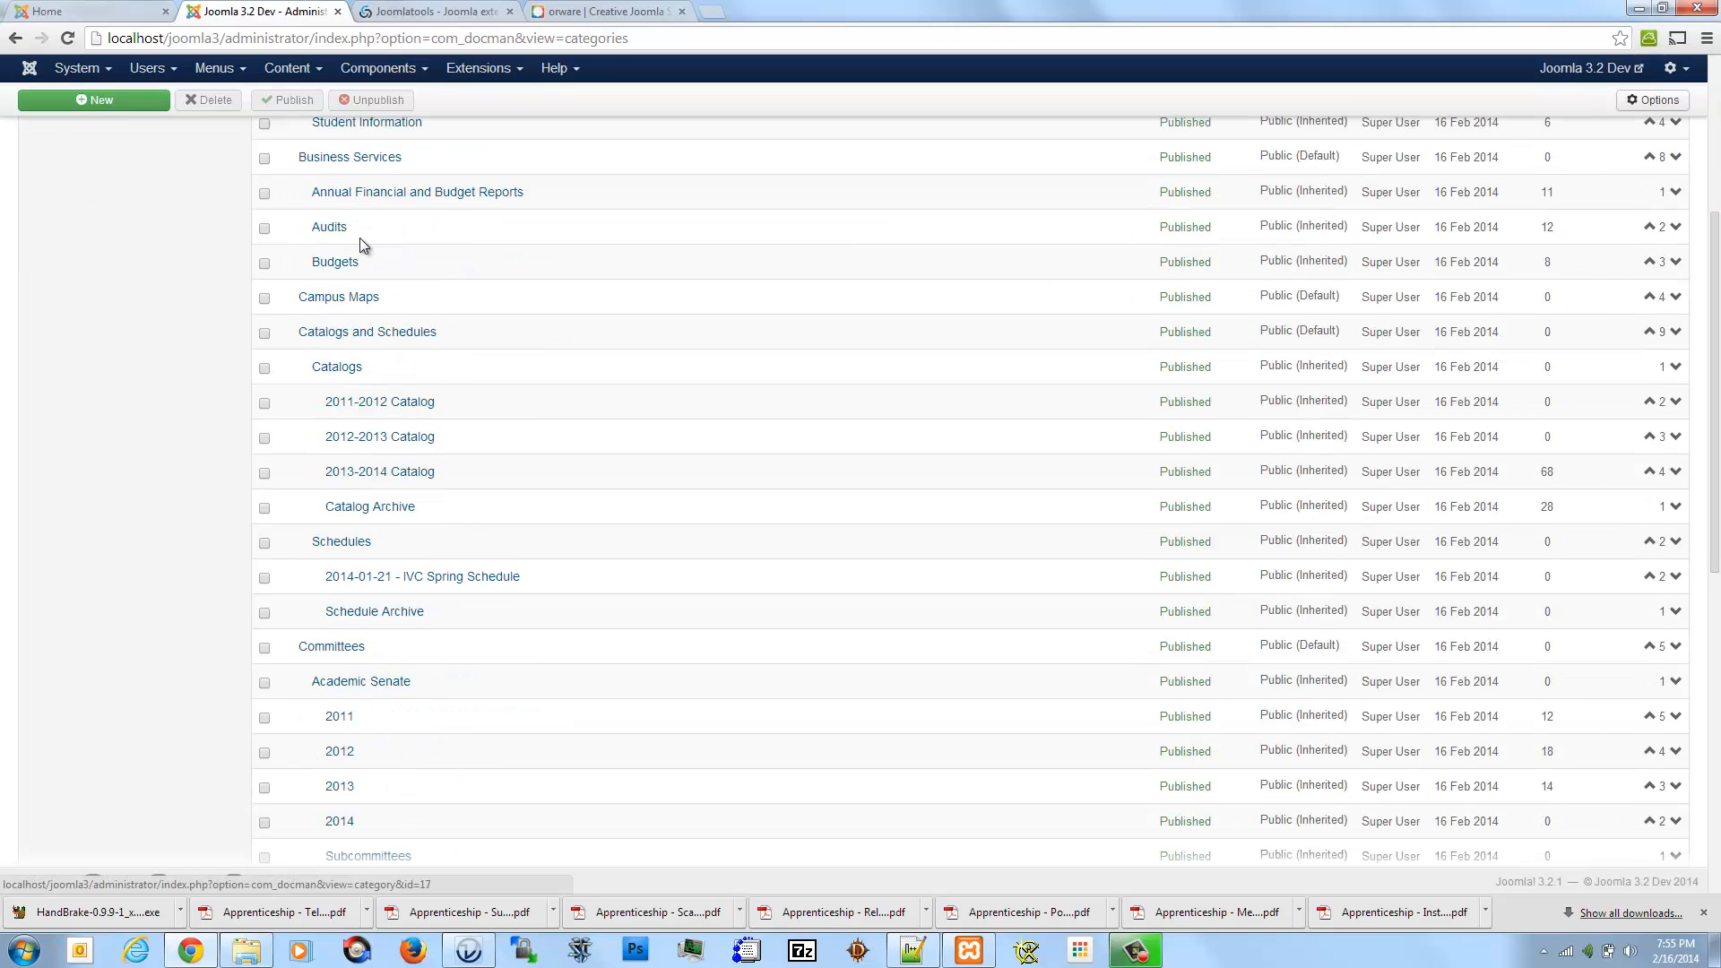
scroll(359, 239, down, 6)
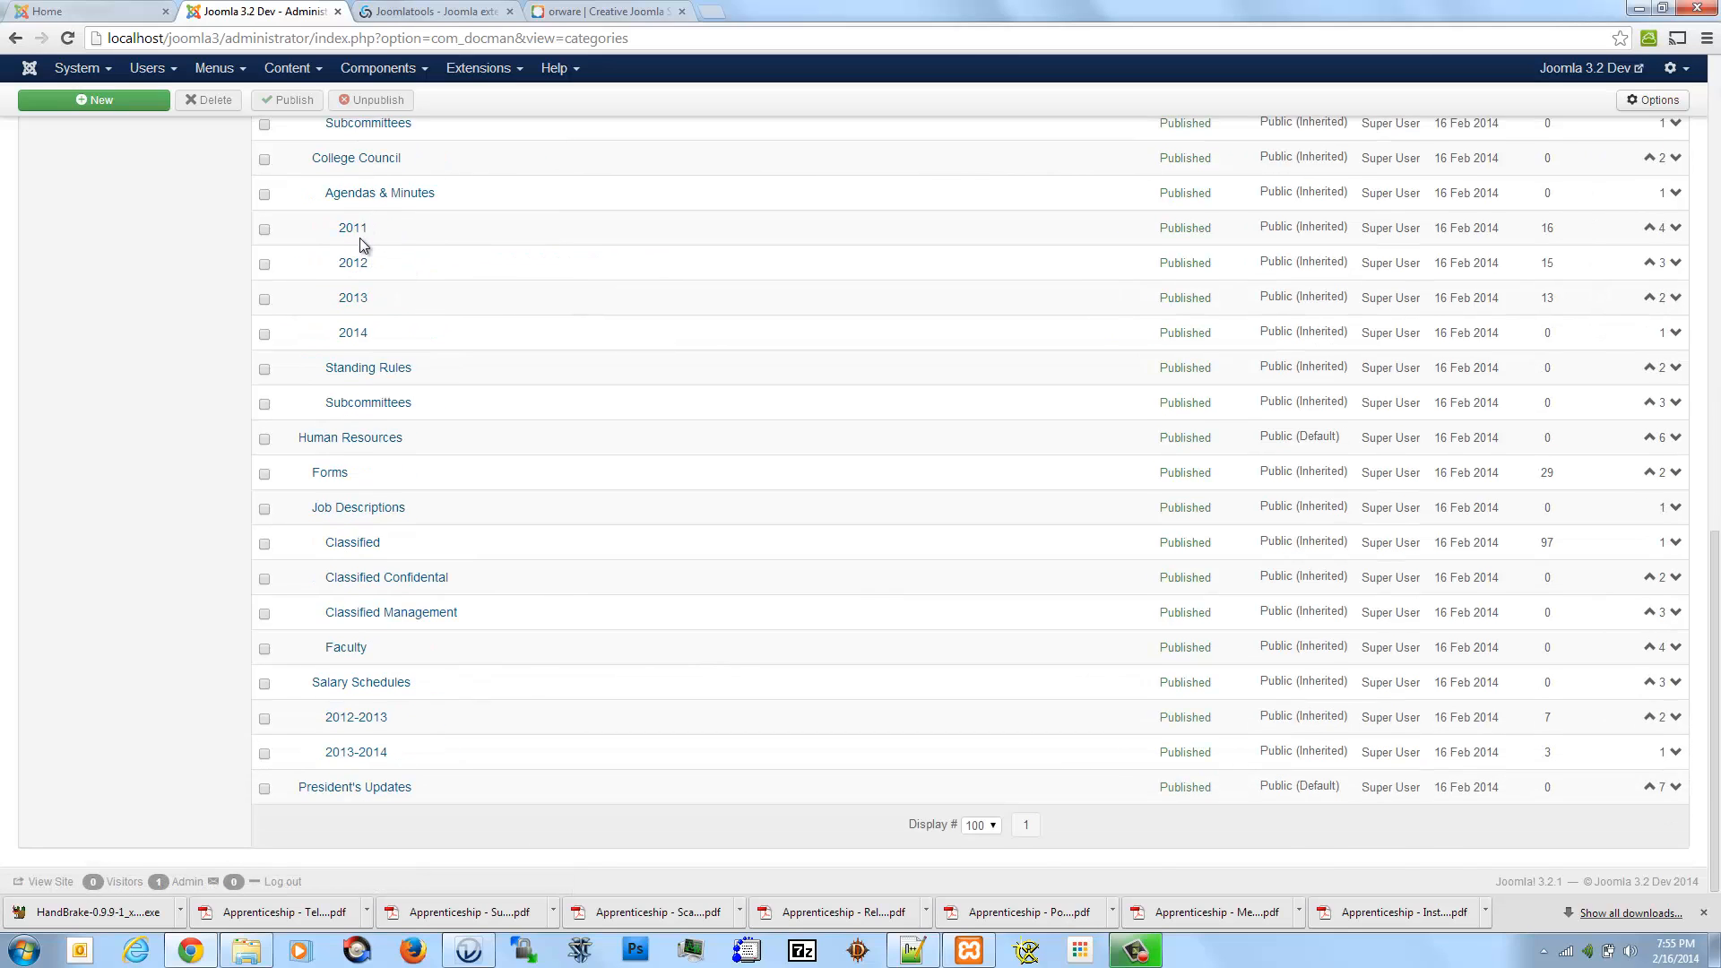
scroll(359, 239, up, 8)
scroll(359, 239, up, 5)
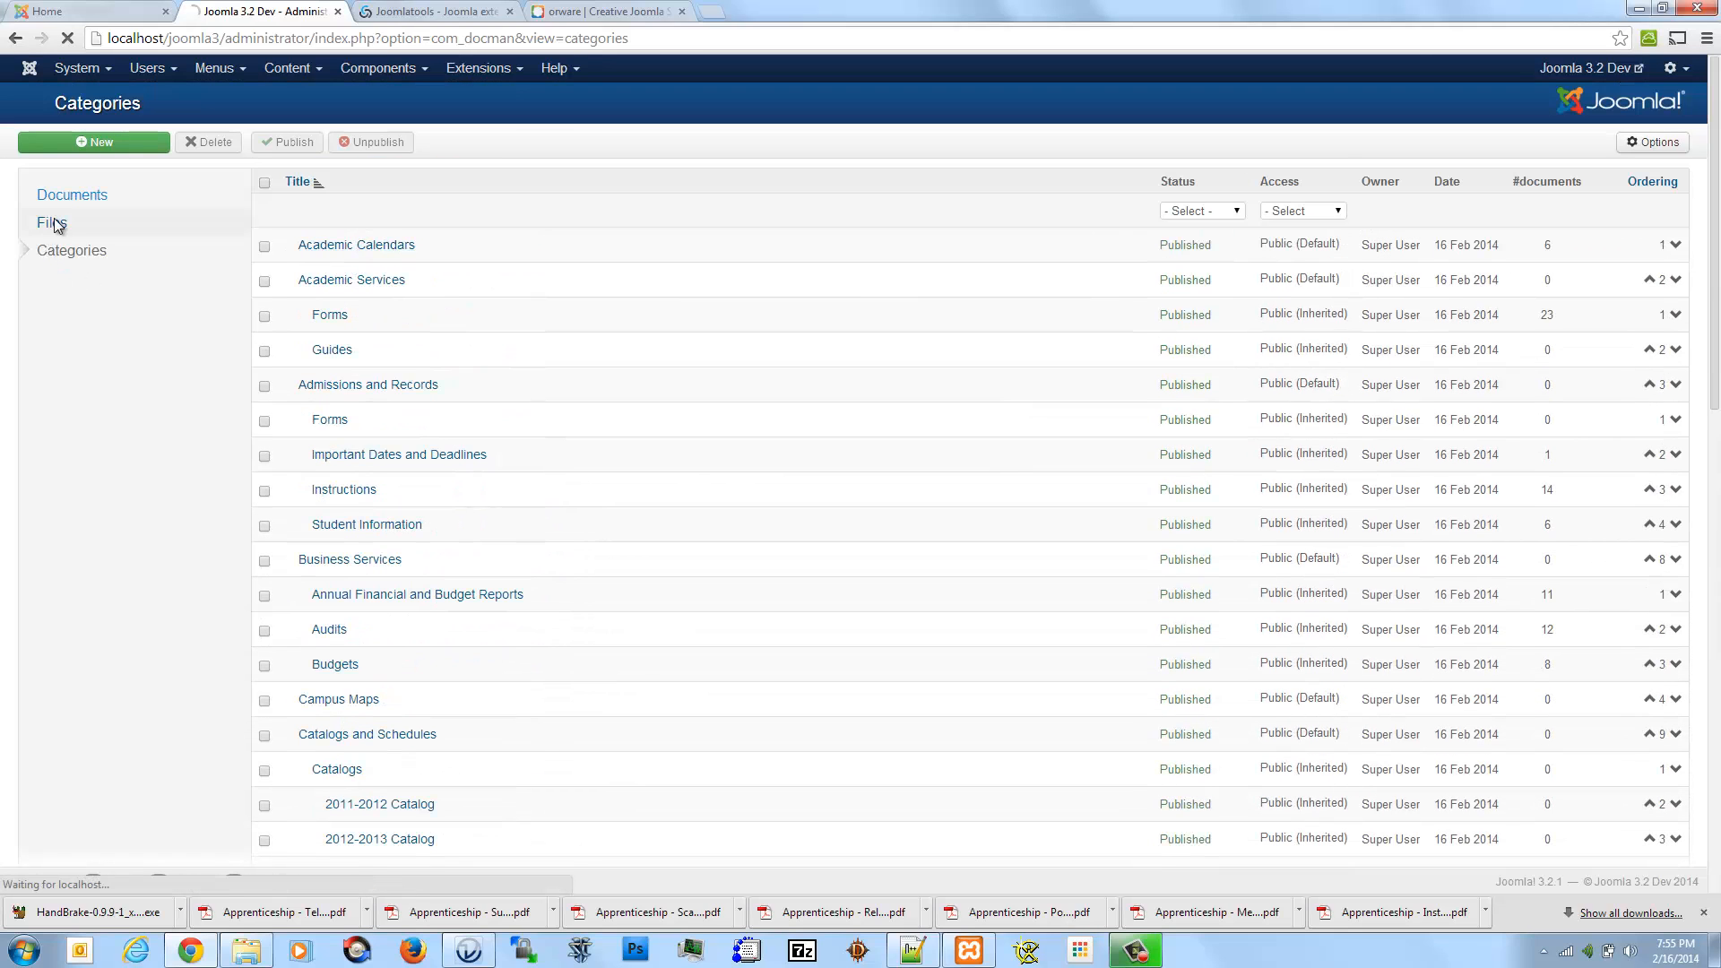
- View DOCman's files, and list the documents in the Academic Calendars category
click(78, 206)
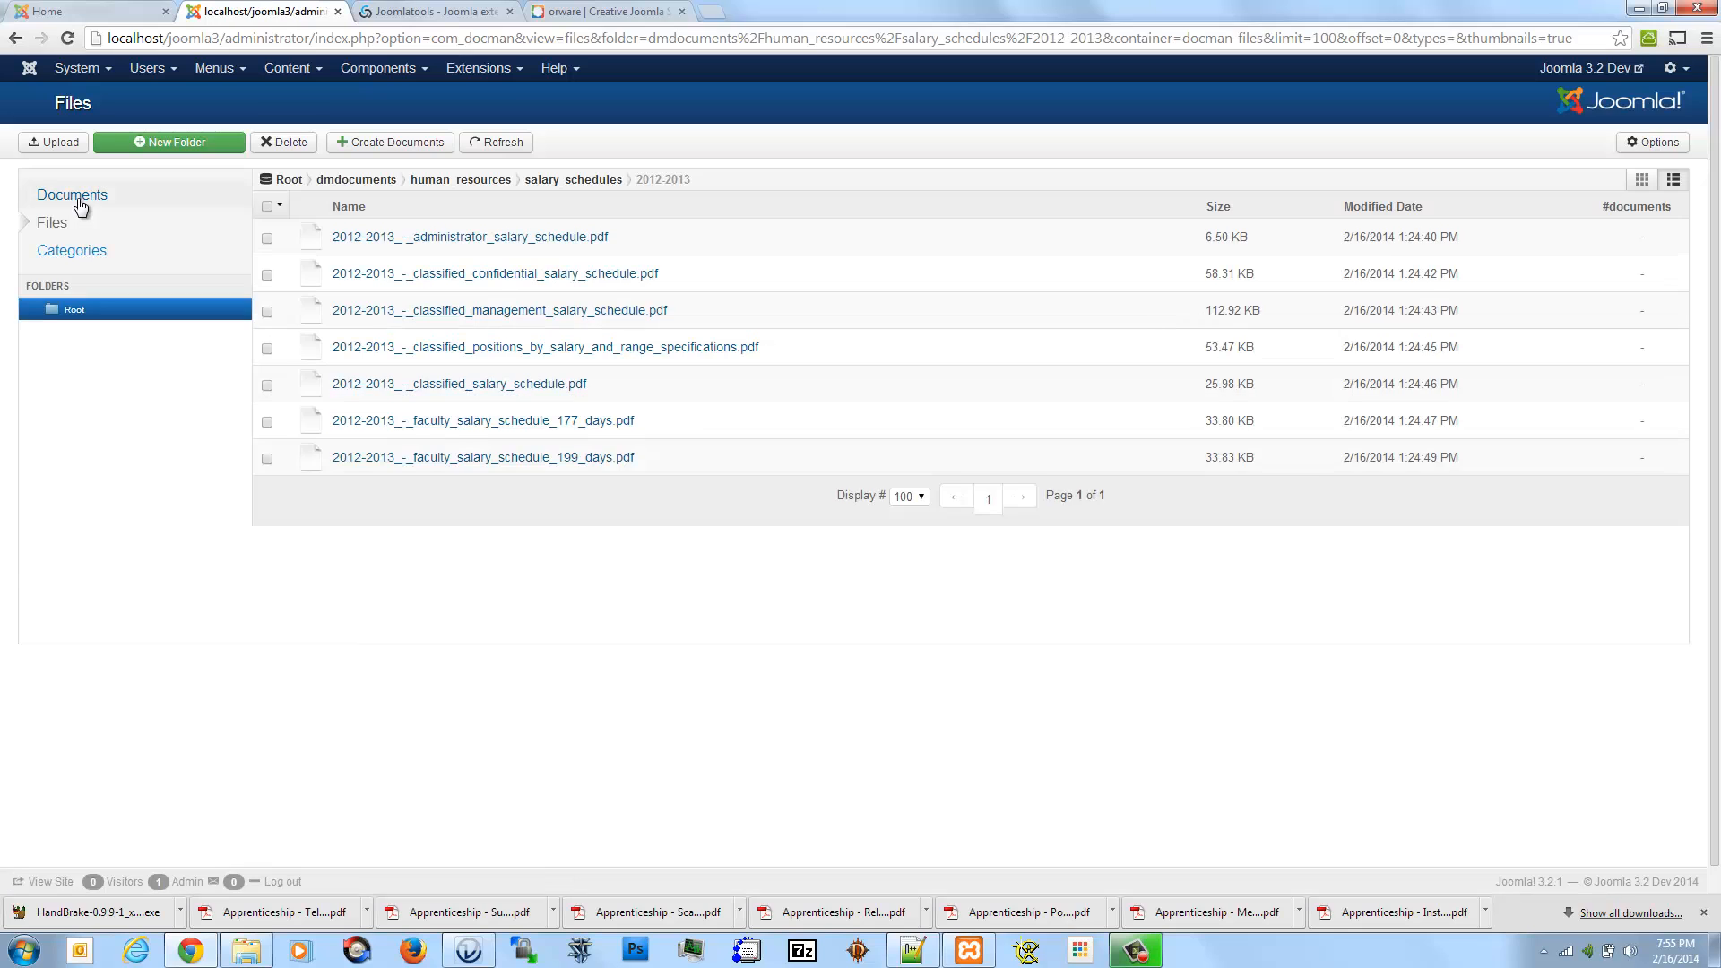
click(78, 196)
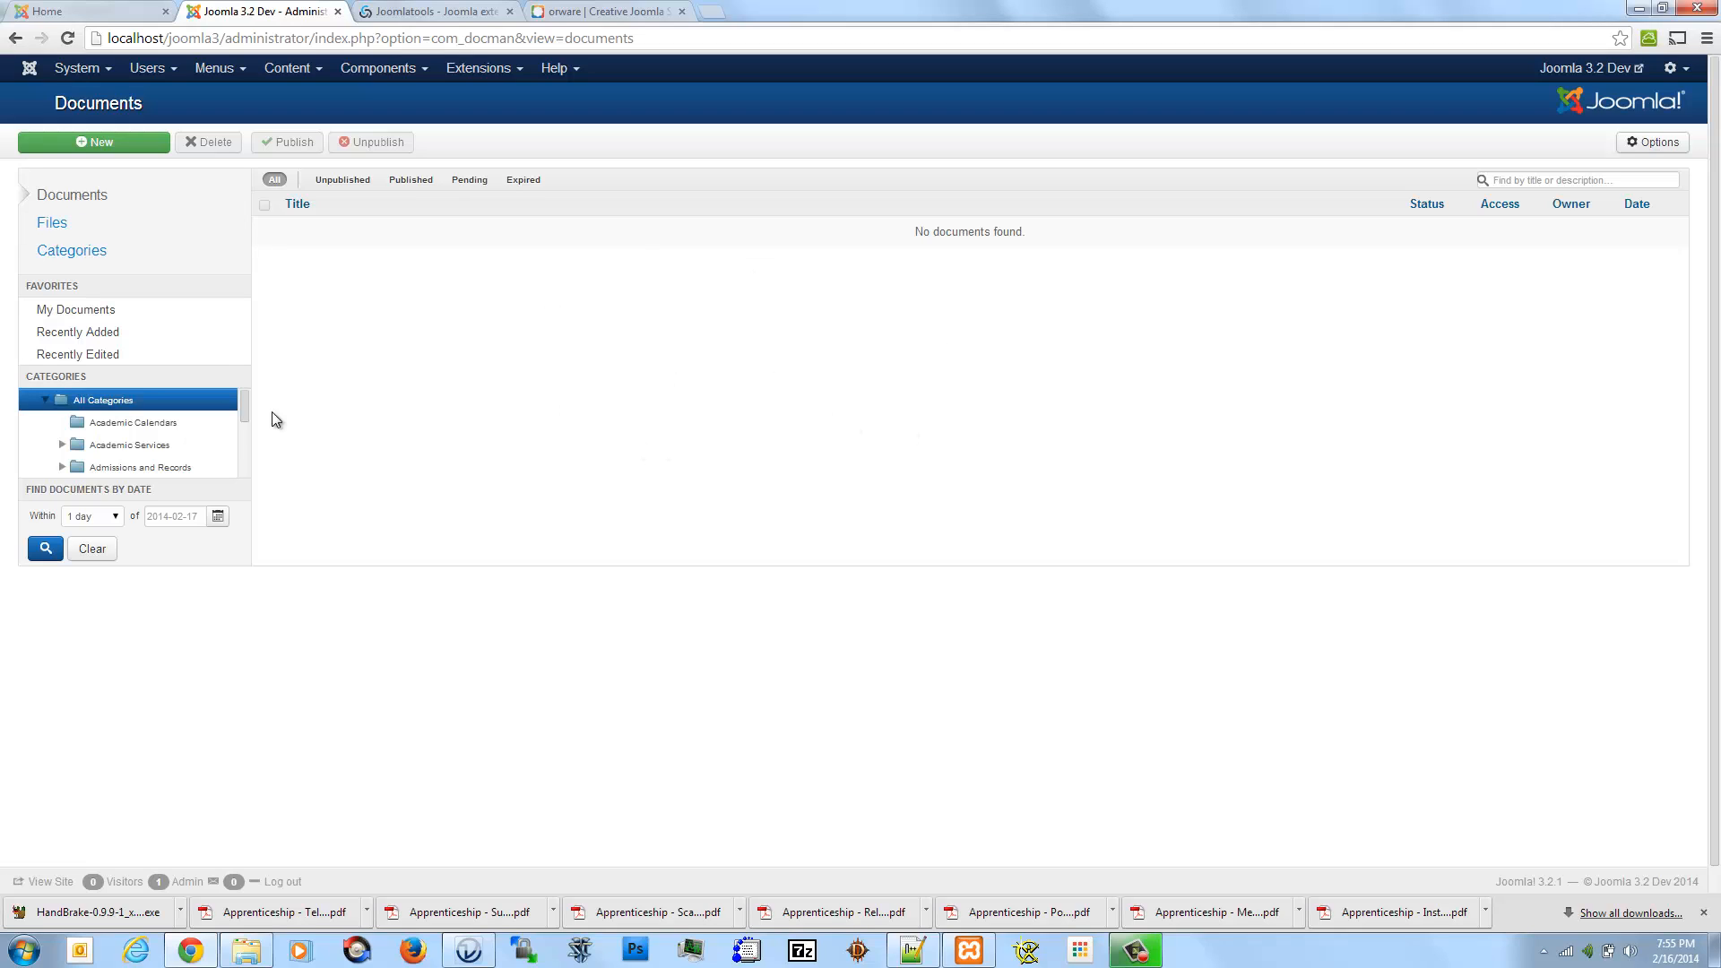
click(162, 424)
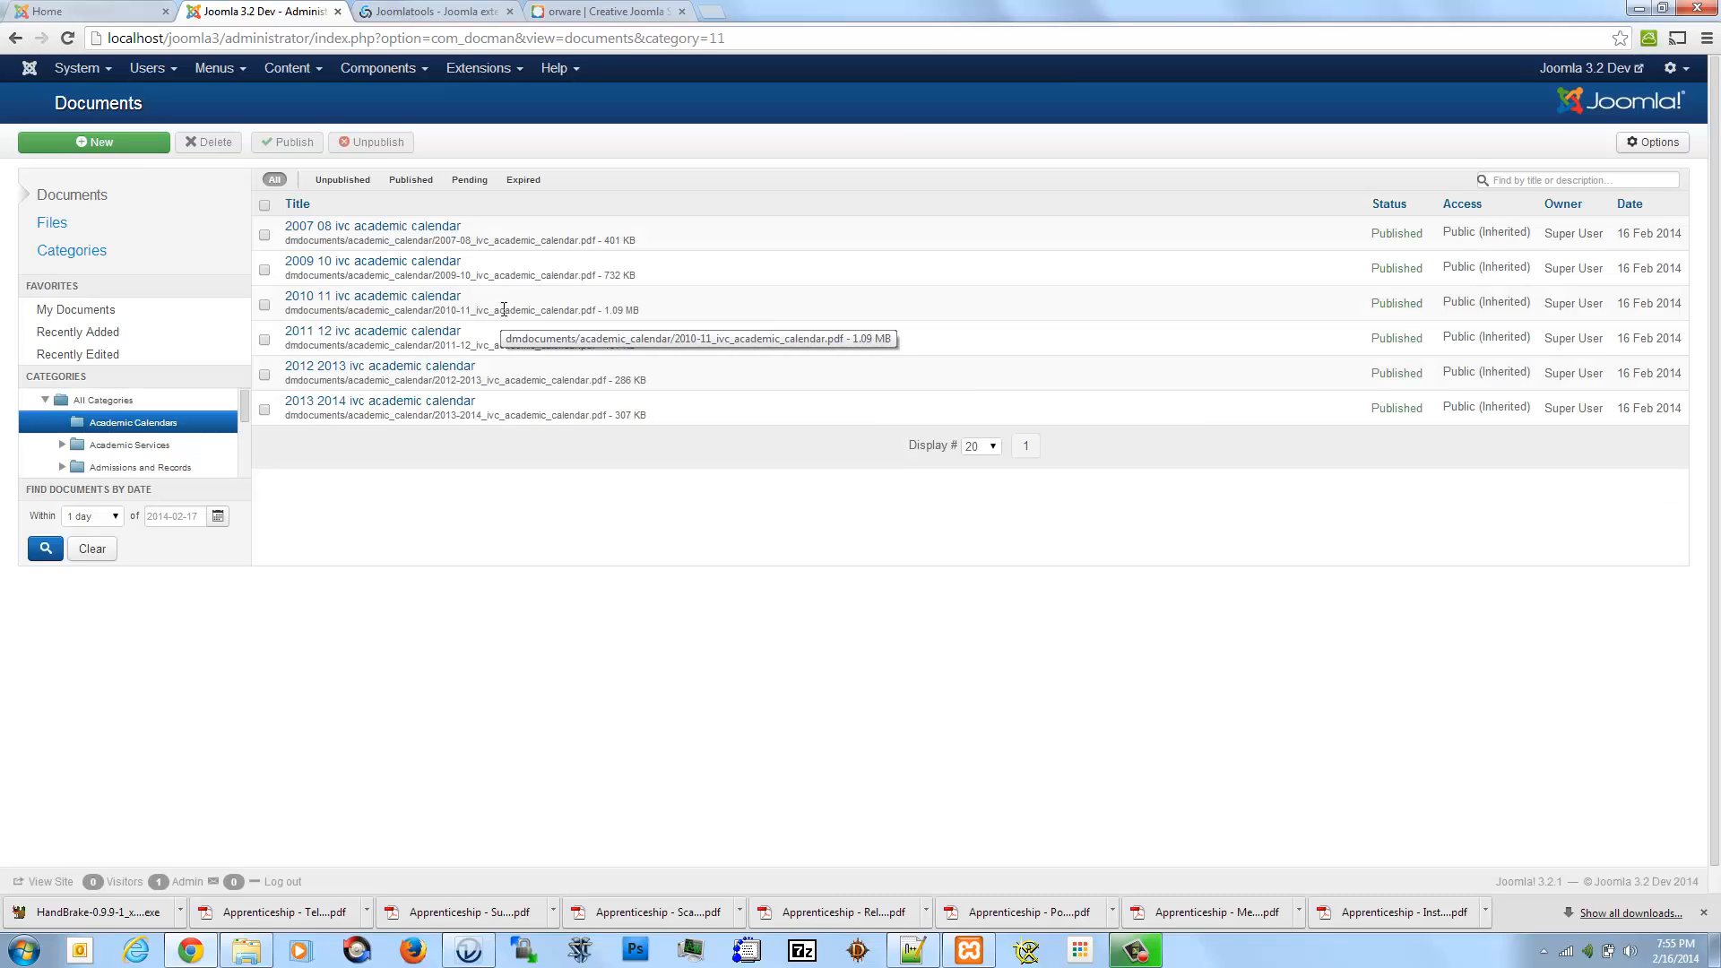
- Look at the membership plans on the orware site alongside the Joomlatools site and the Joomla administration
click(599, 15)
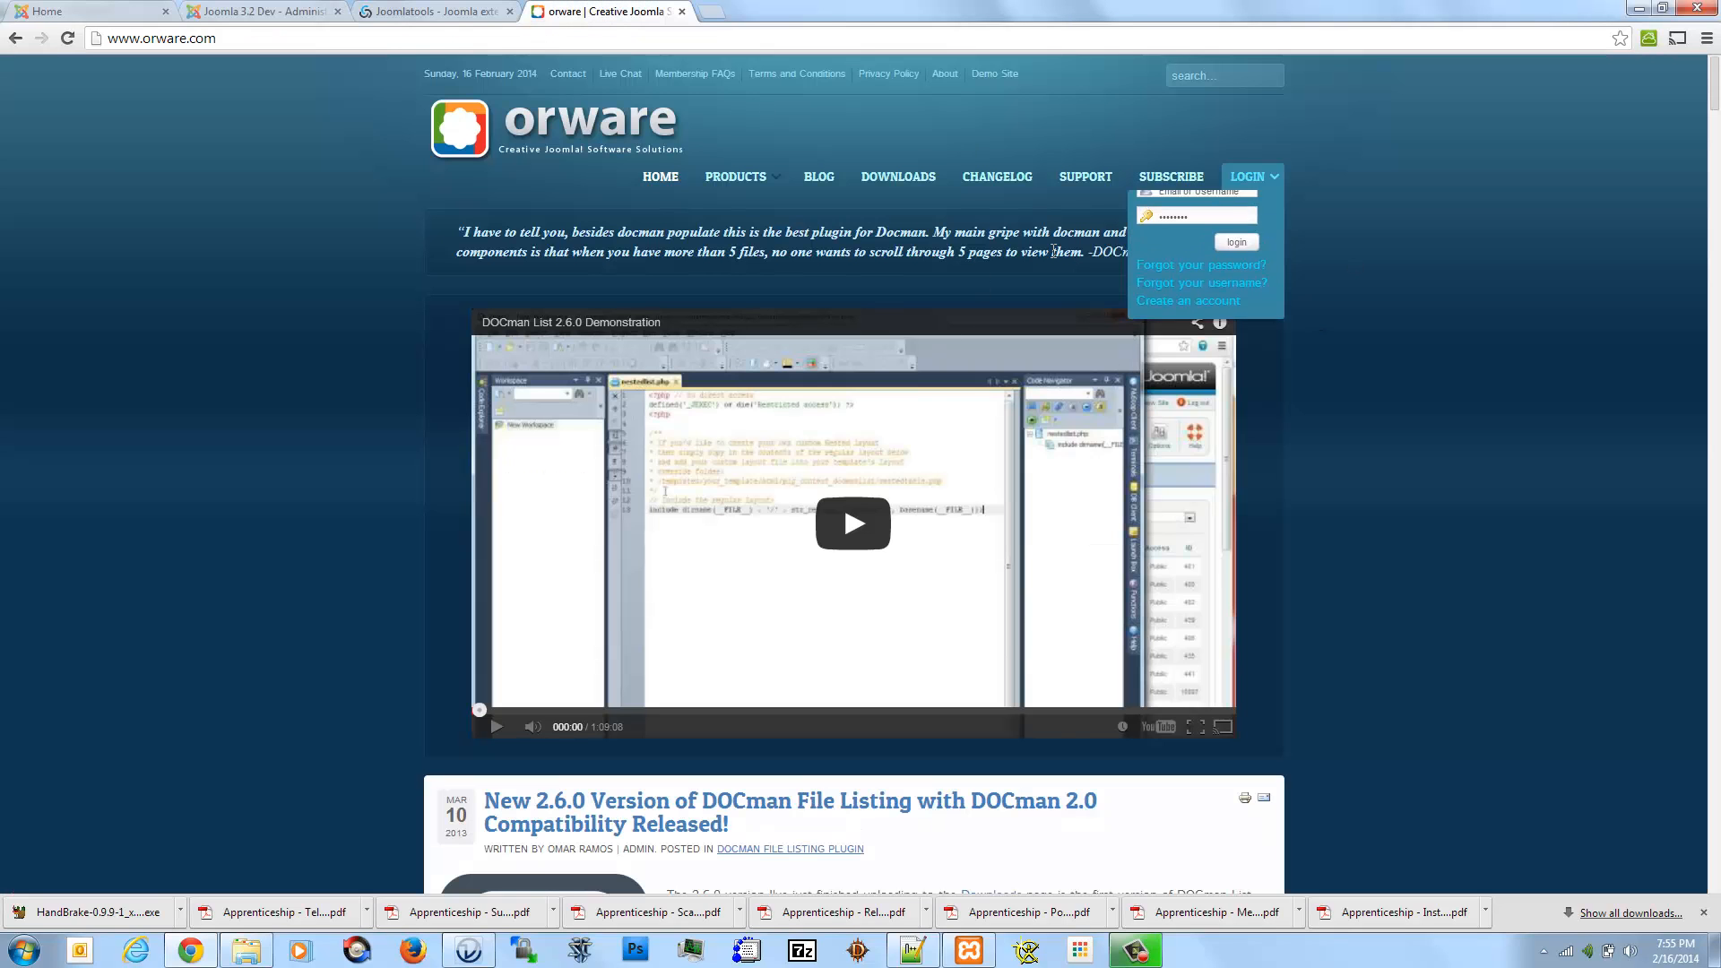
click(1195, 179)
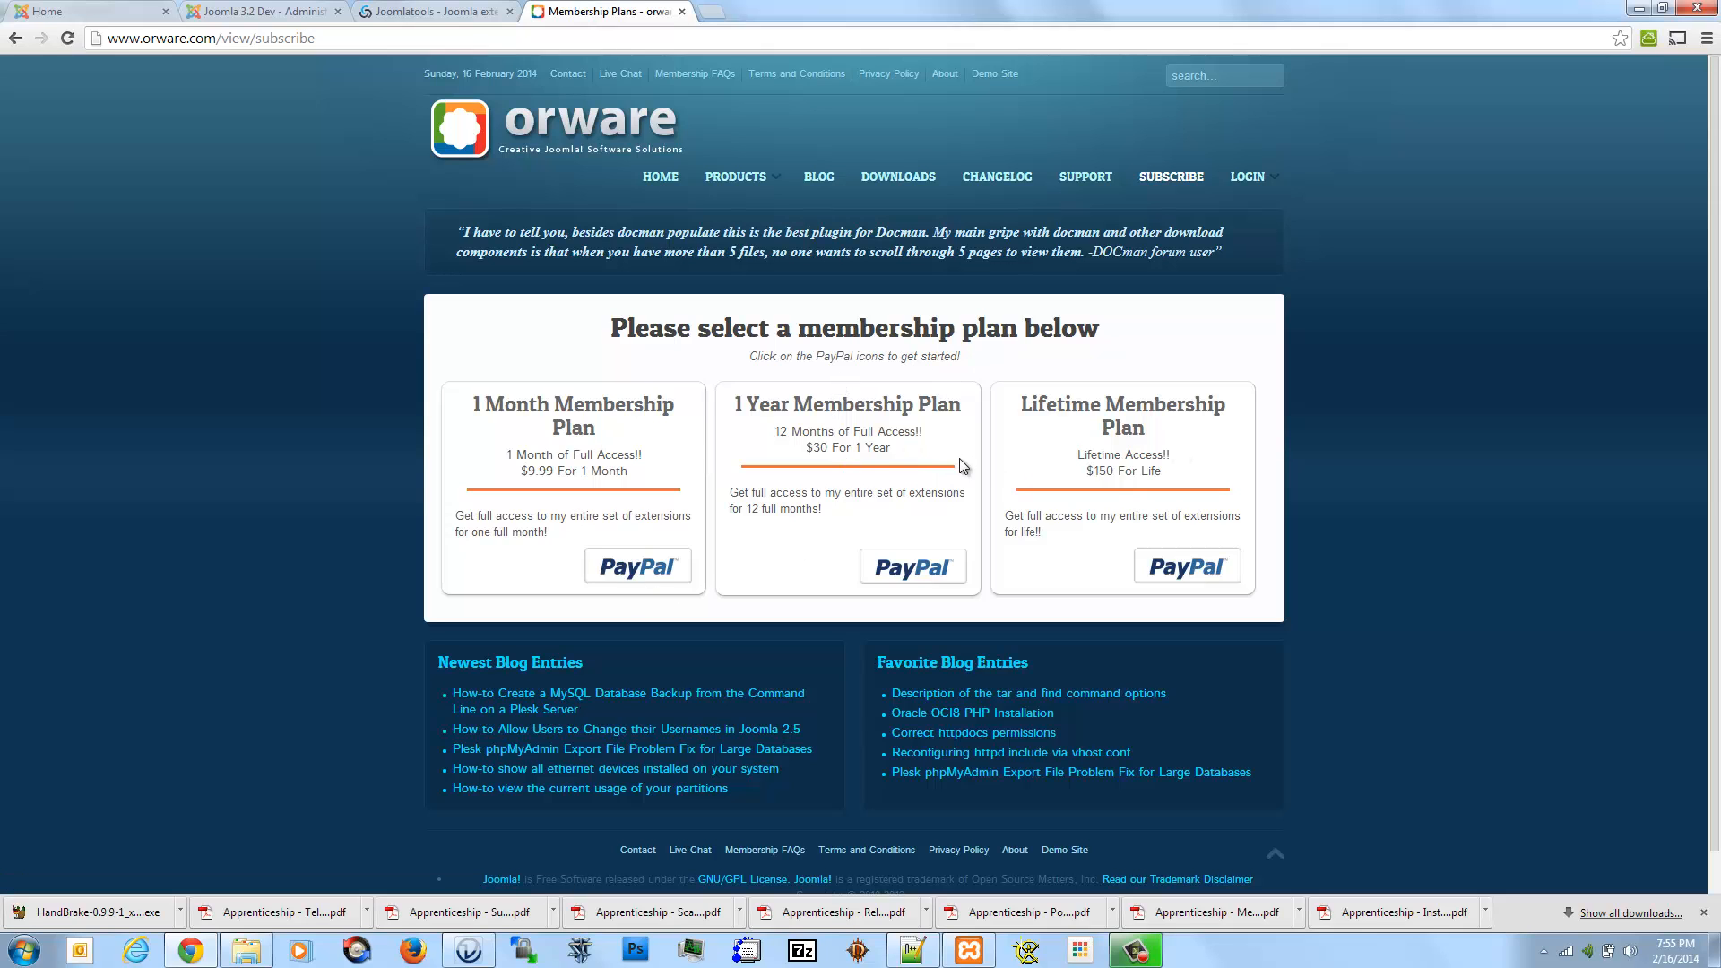
click(403, 11)
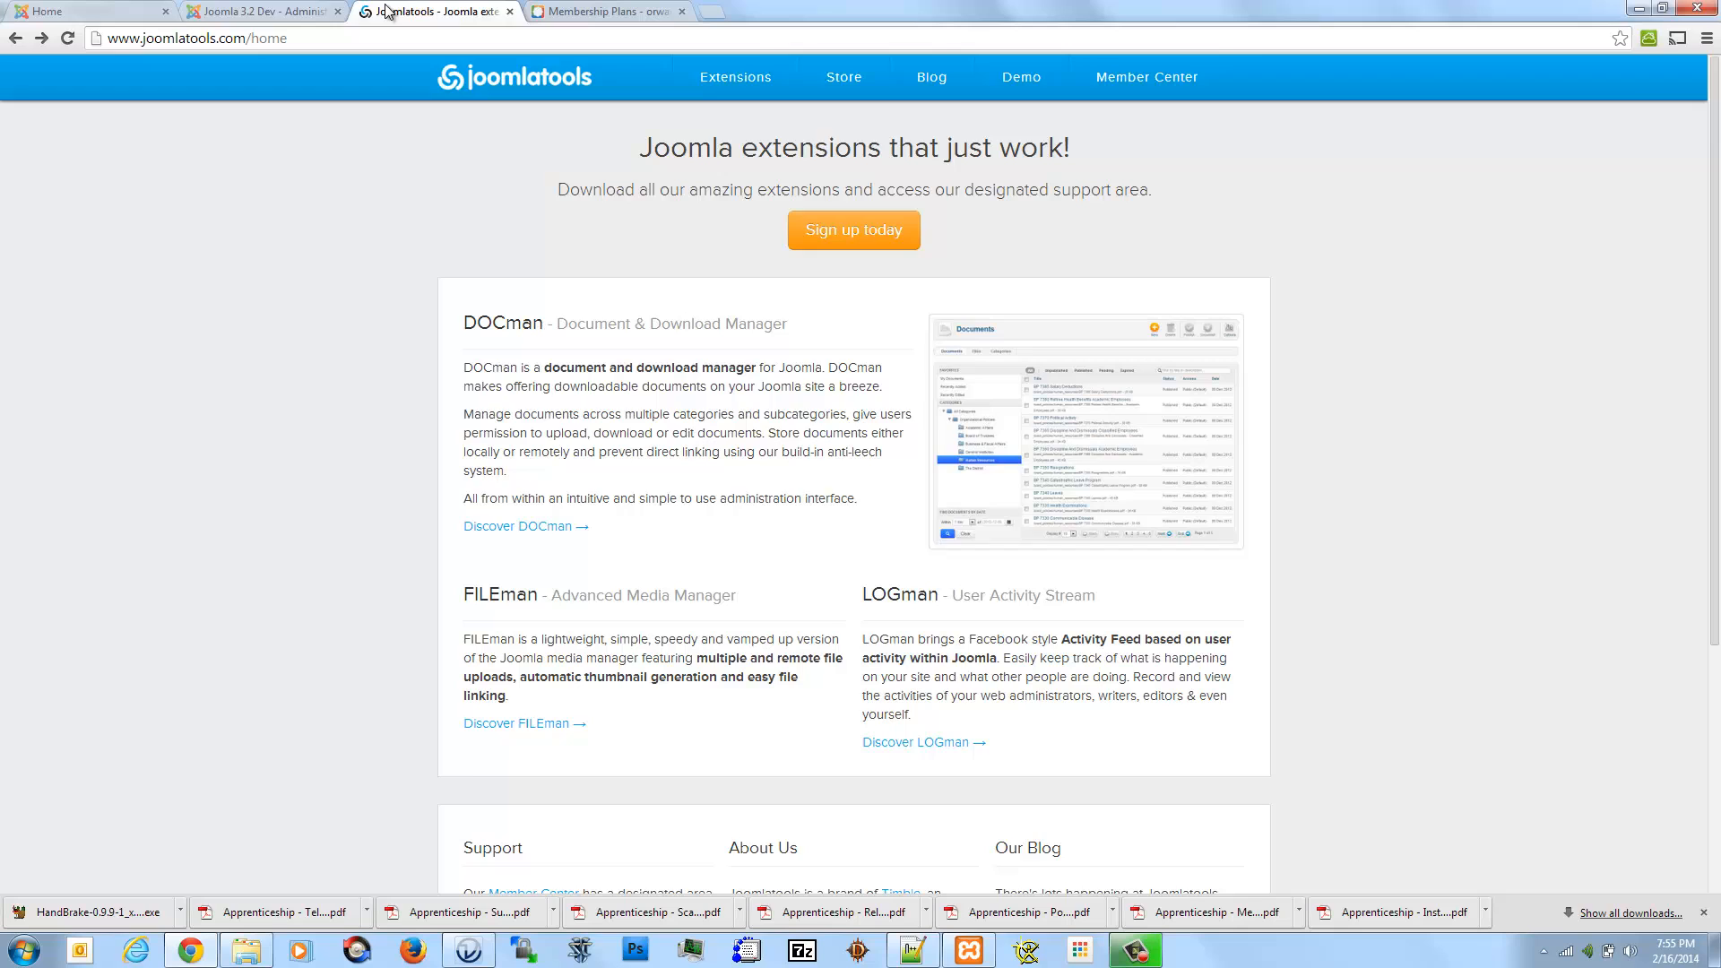
click(269, 10)
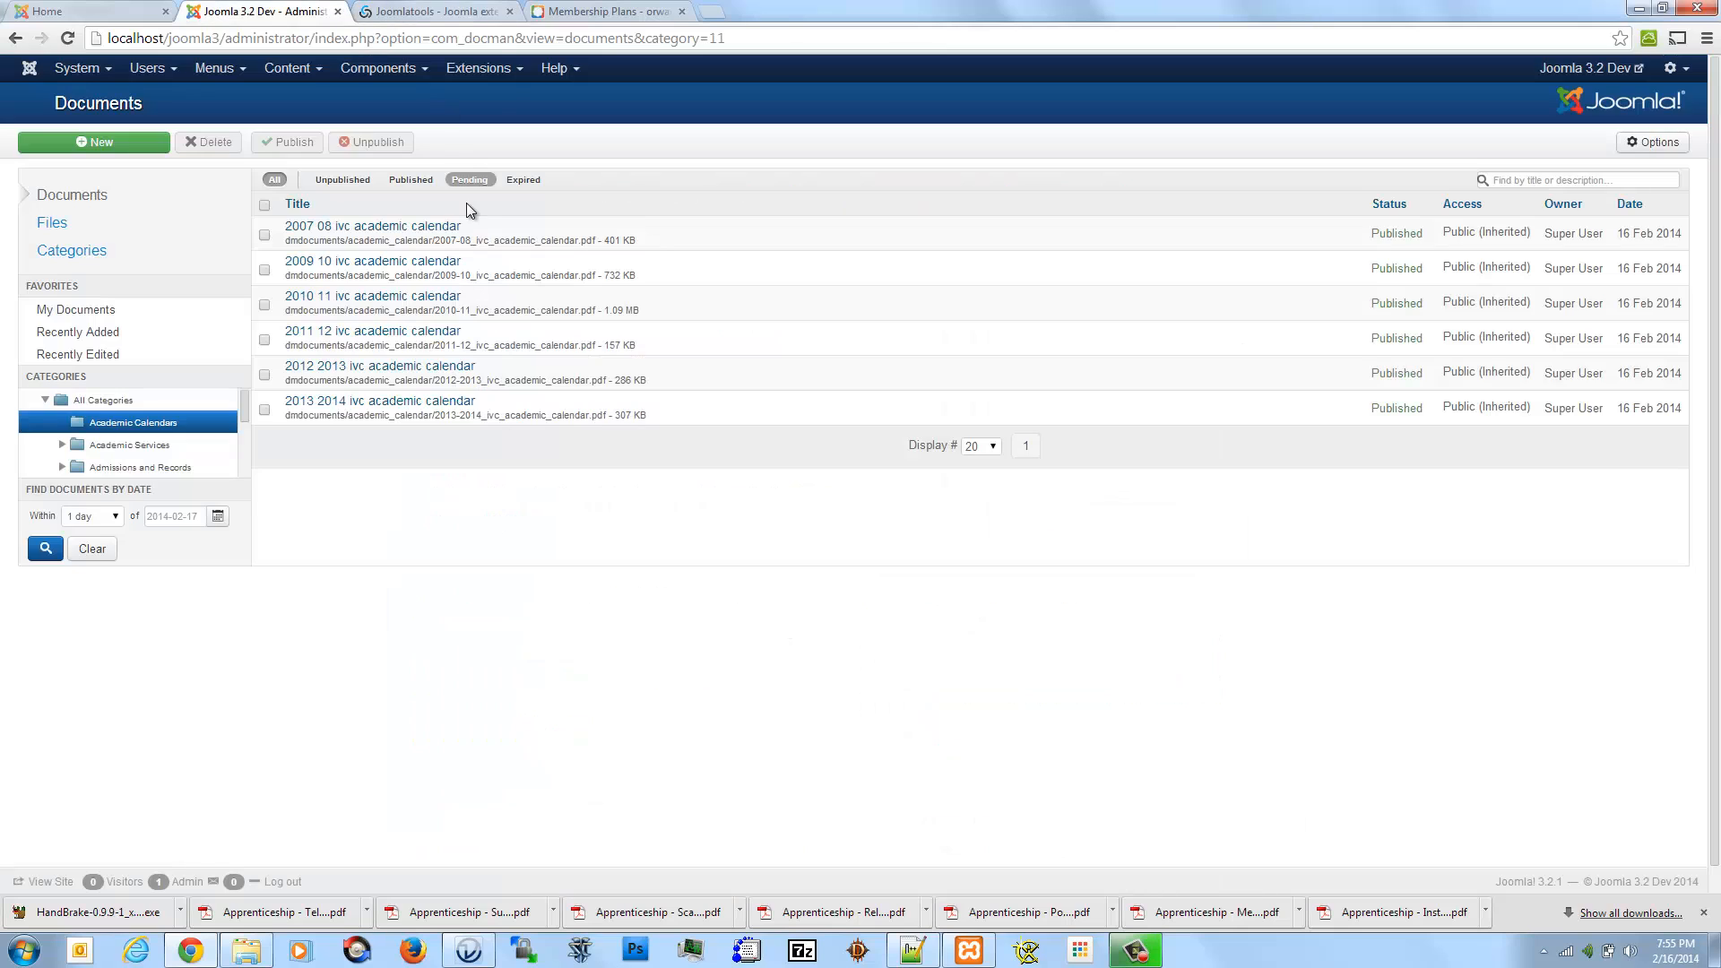
click(493, 69)
click(608, 11)
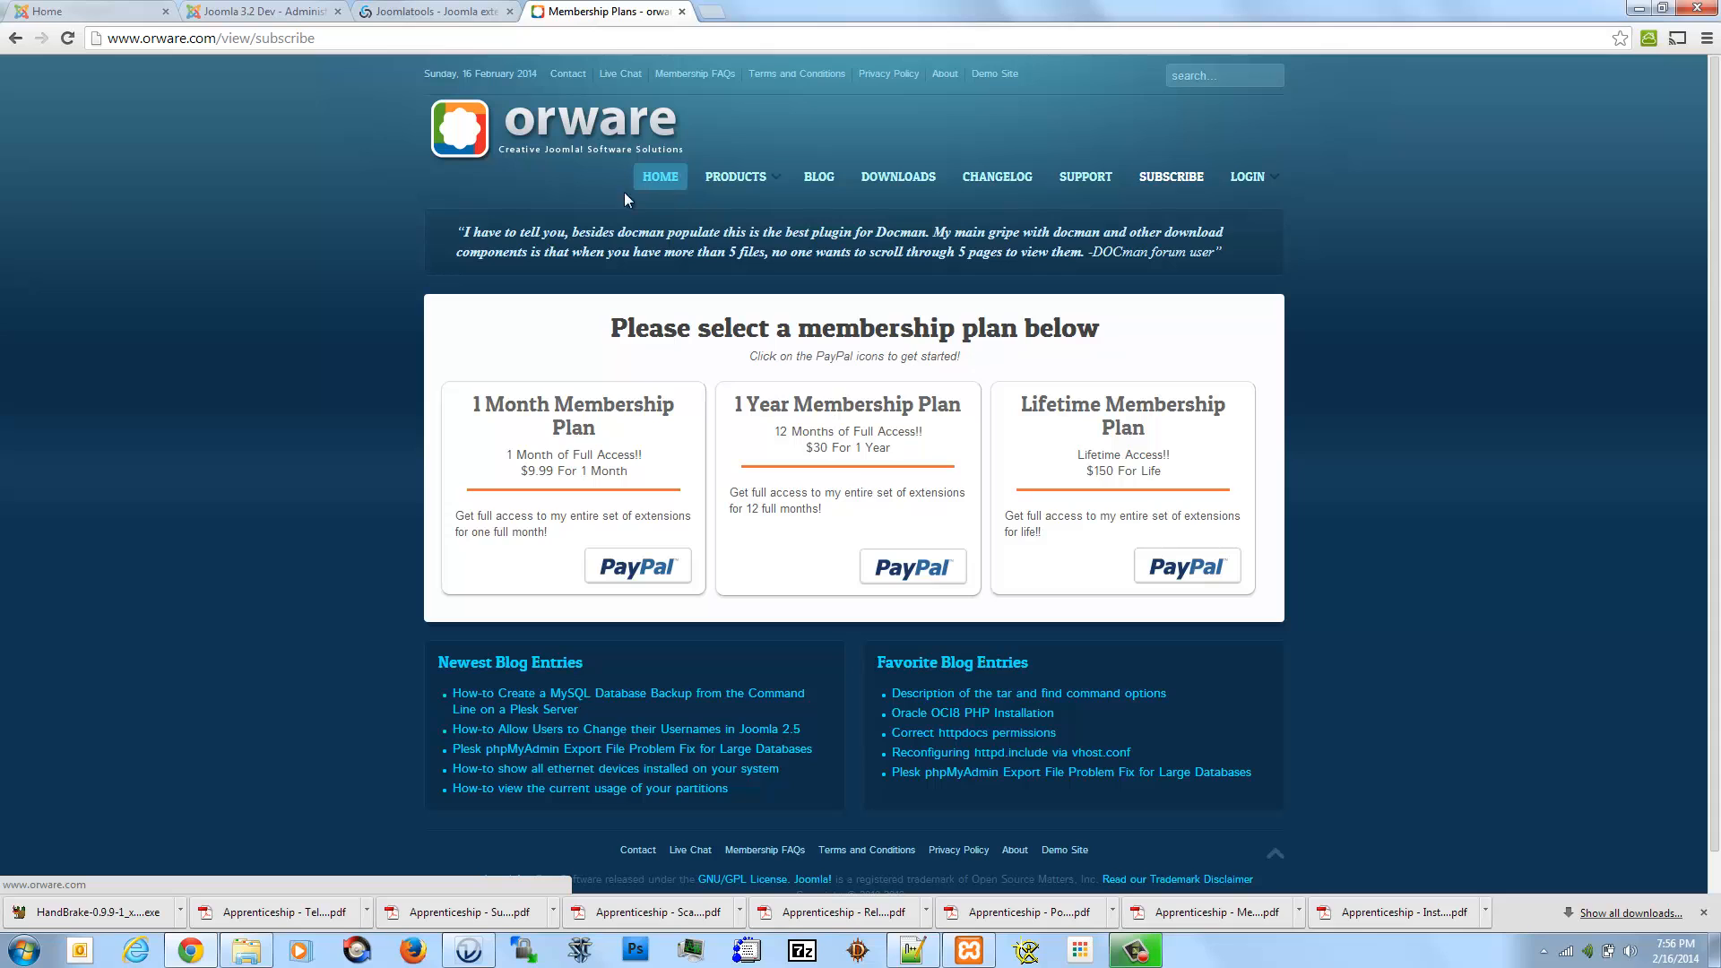
- Disable and re-enable the Content - File Listing Plugin for DOCman in Joomla's Plugin Manager
click(266, 13)
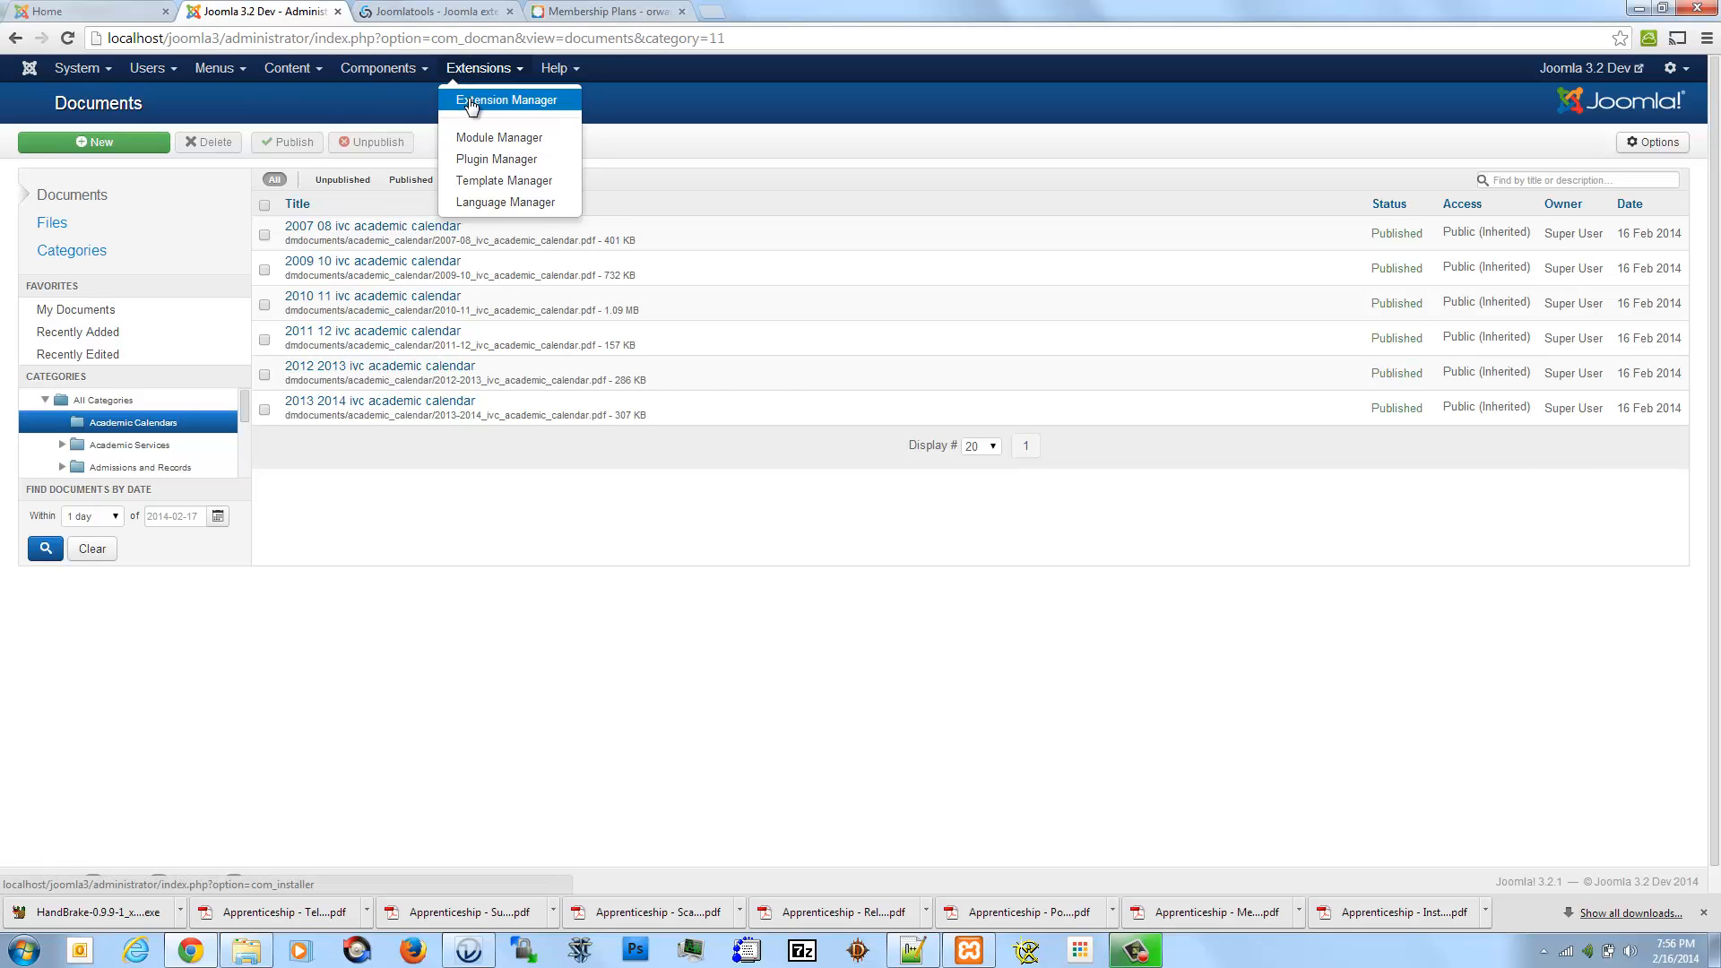
click(512, 159)
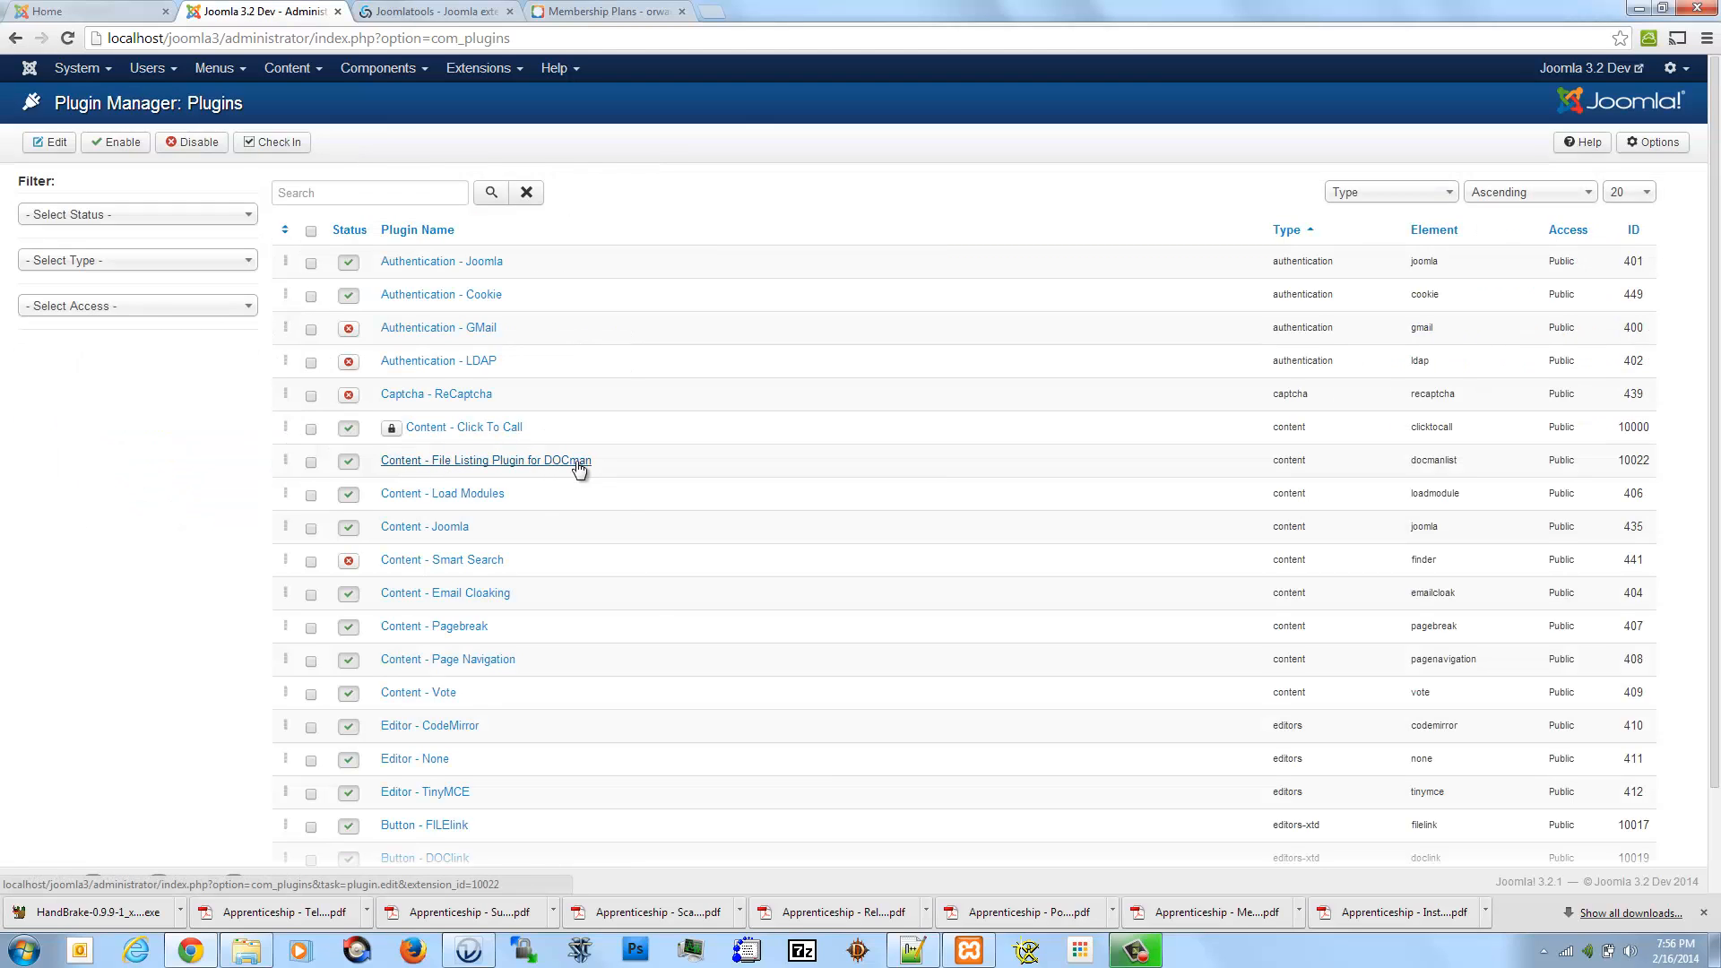
click(349, 461)
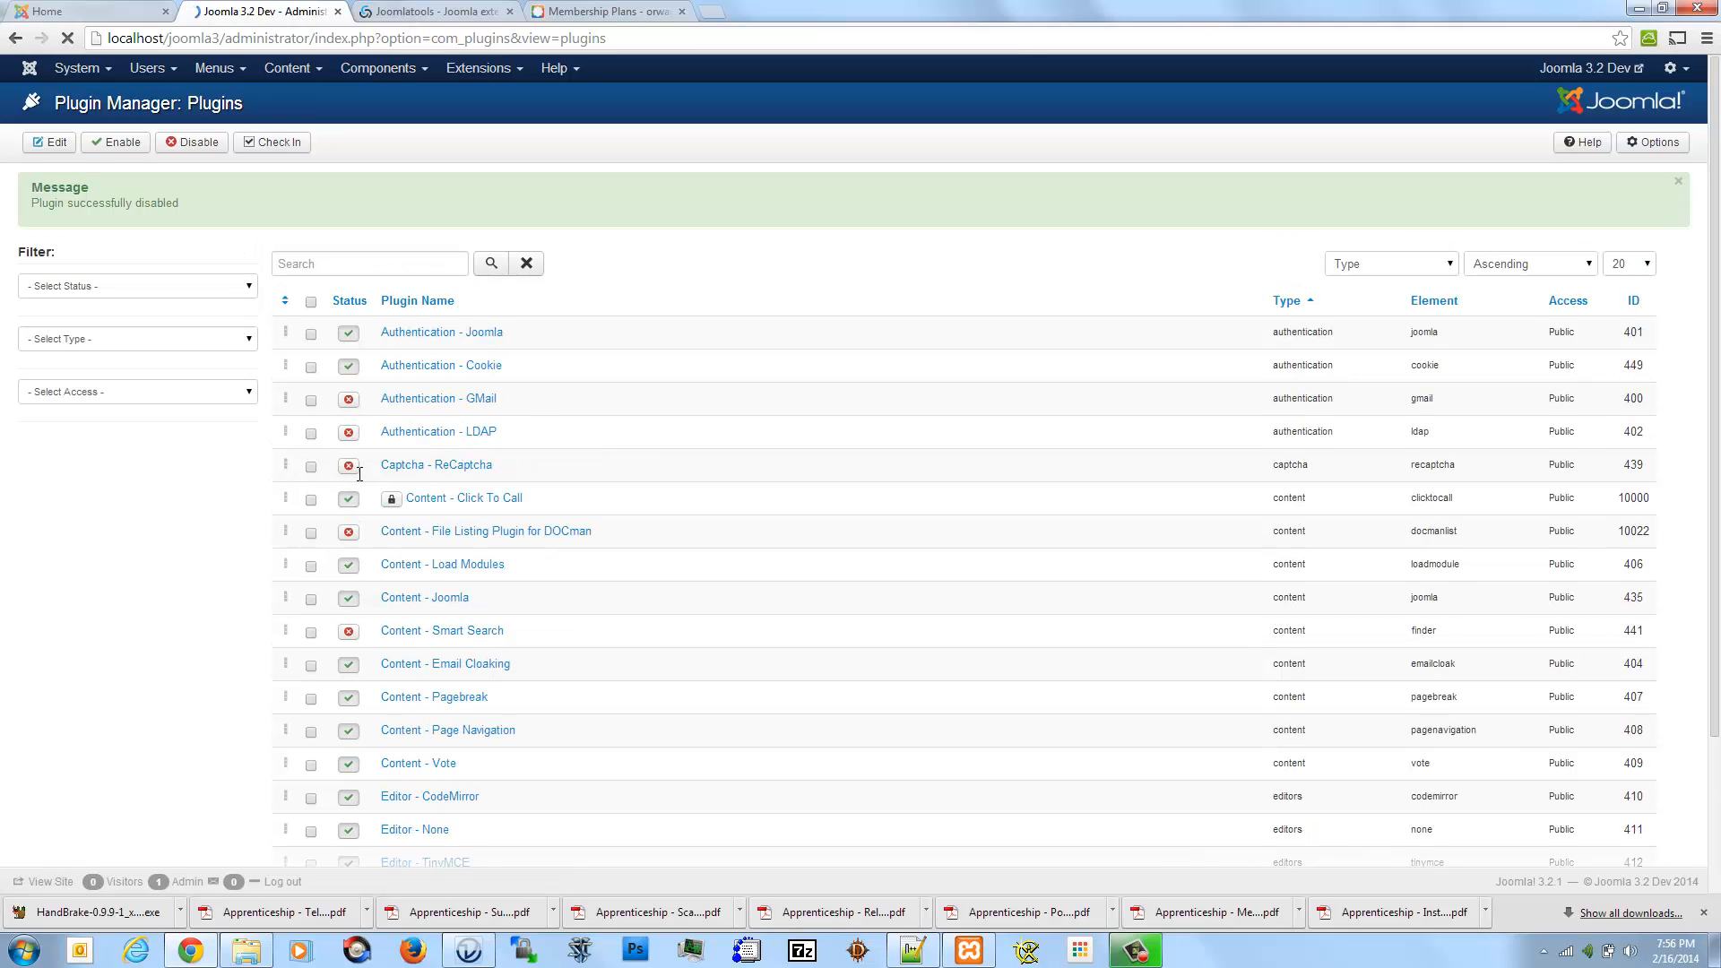
click(349, 533)
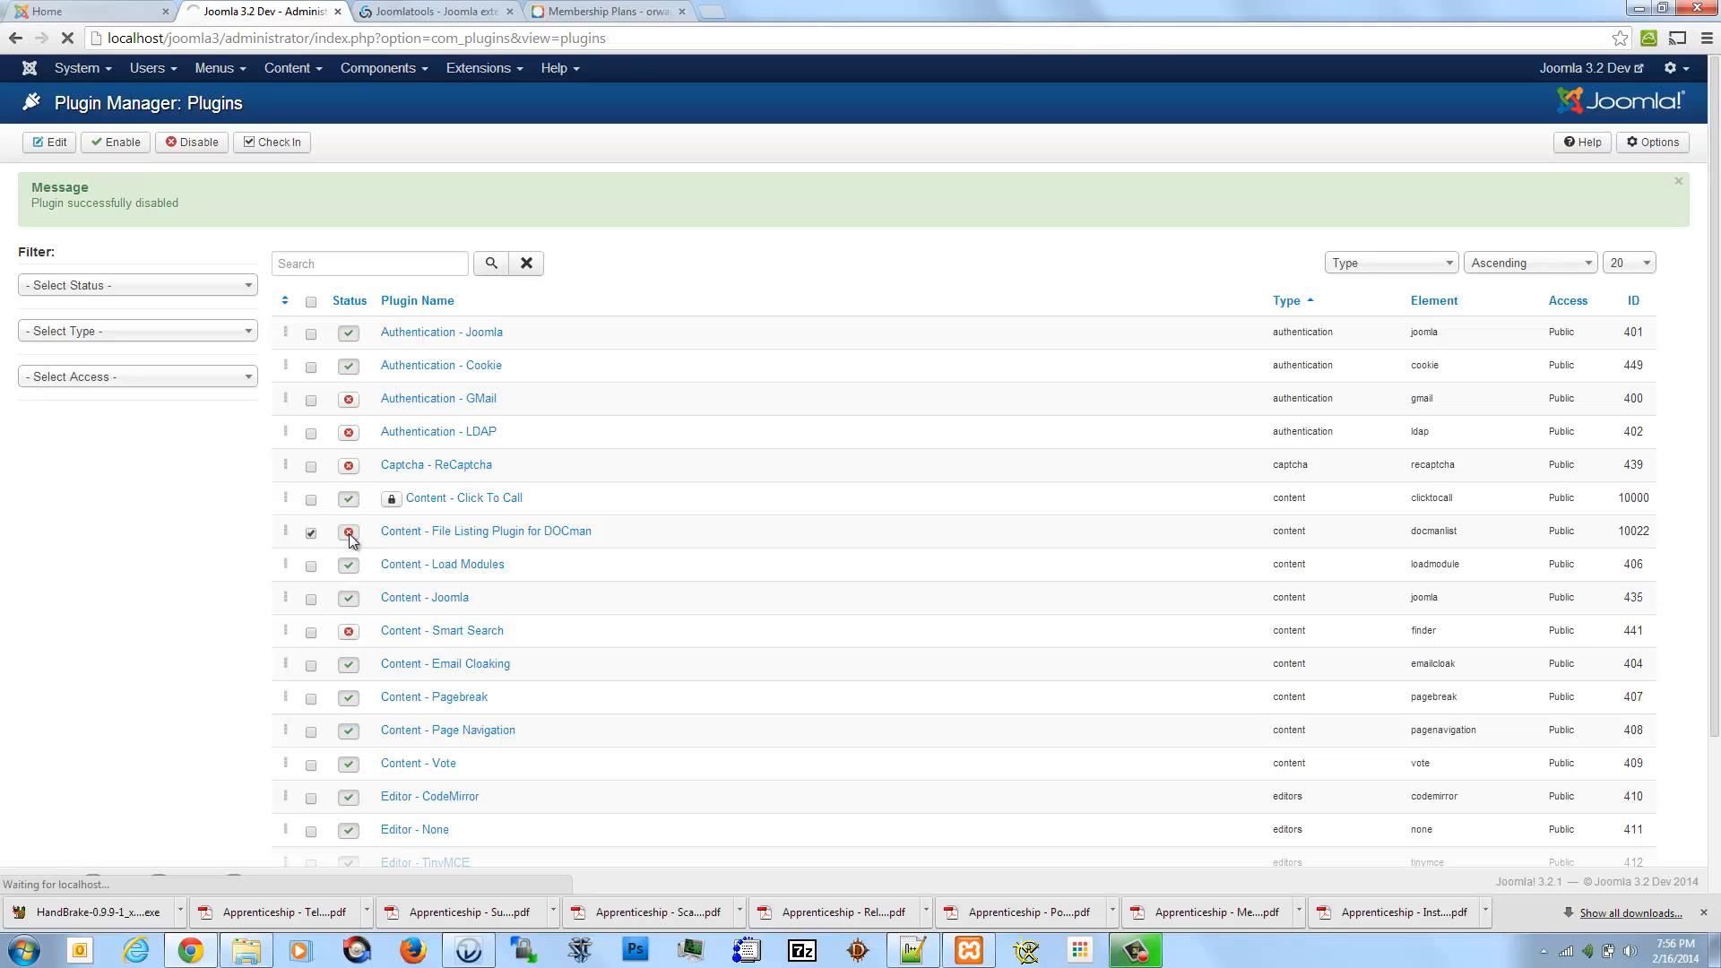
- Open the settings of the File Listing Plugin for DOCman and read its full description
click(457, 532)
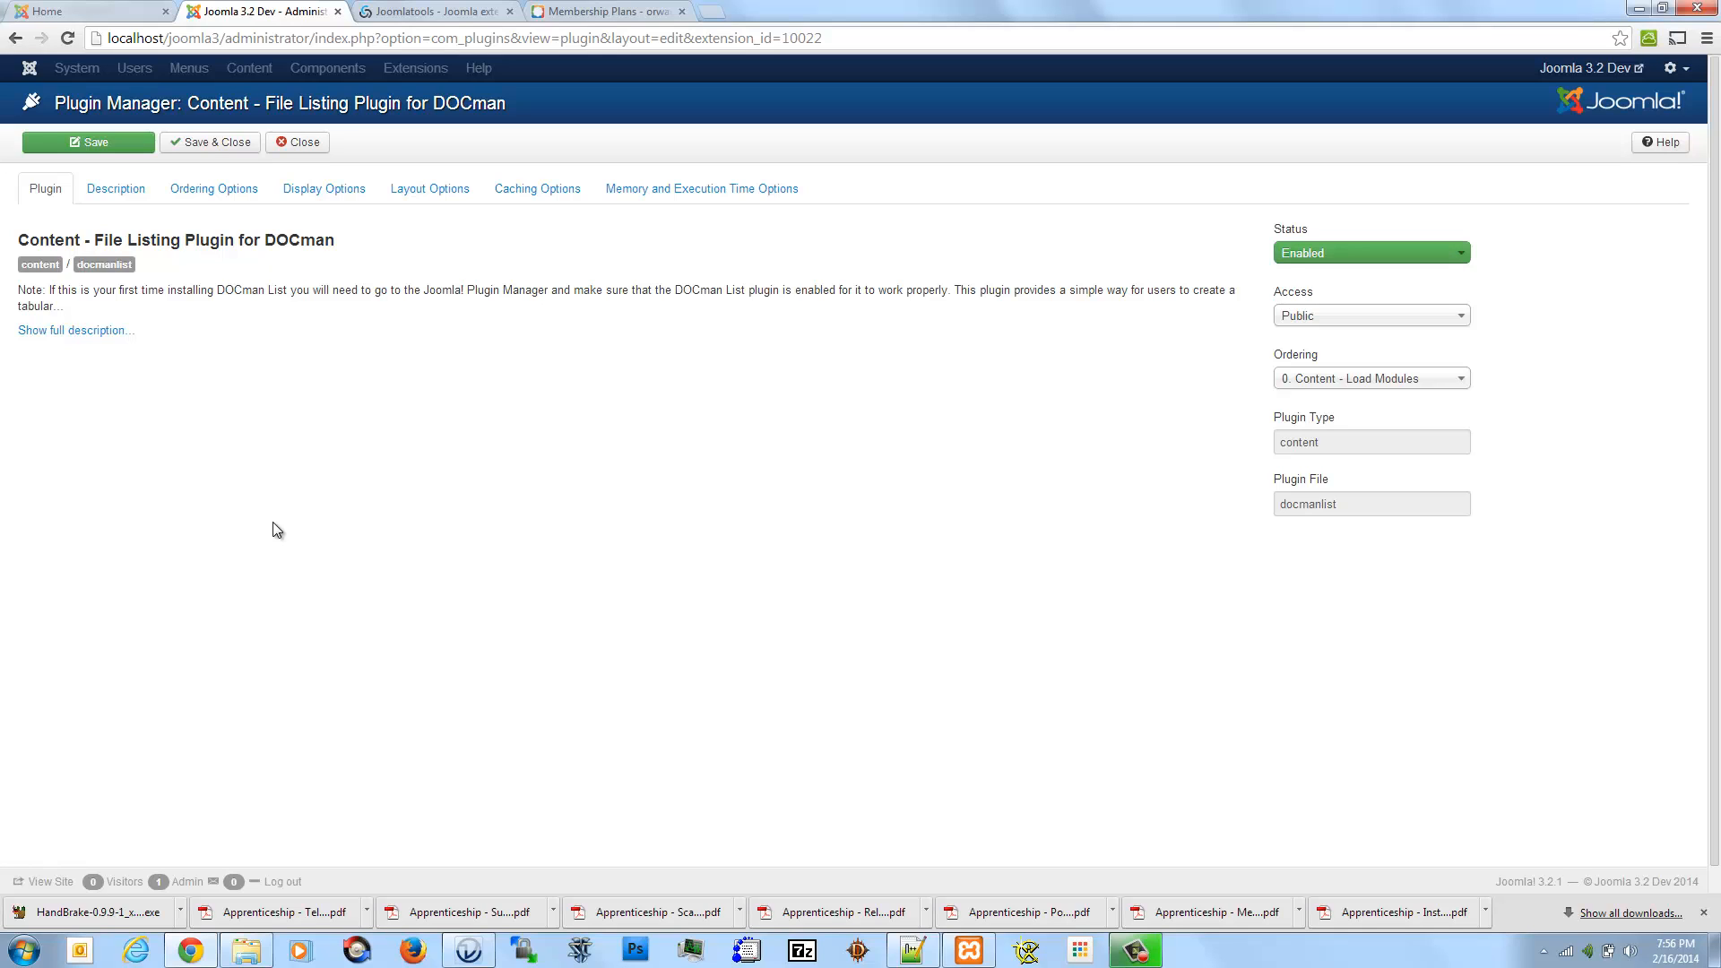
click(100, 330)
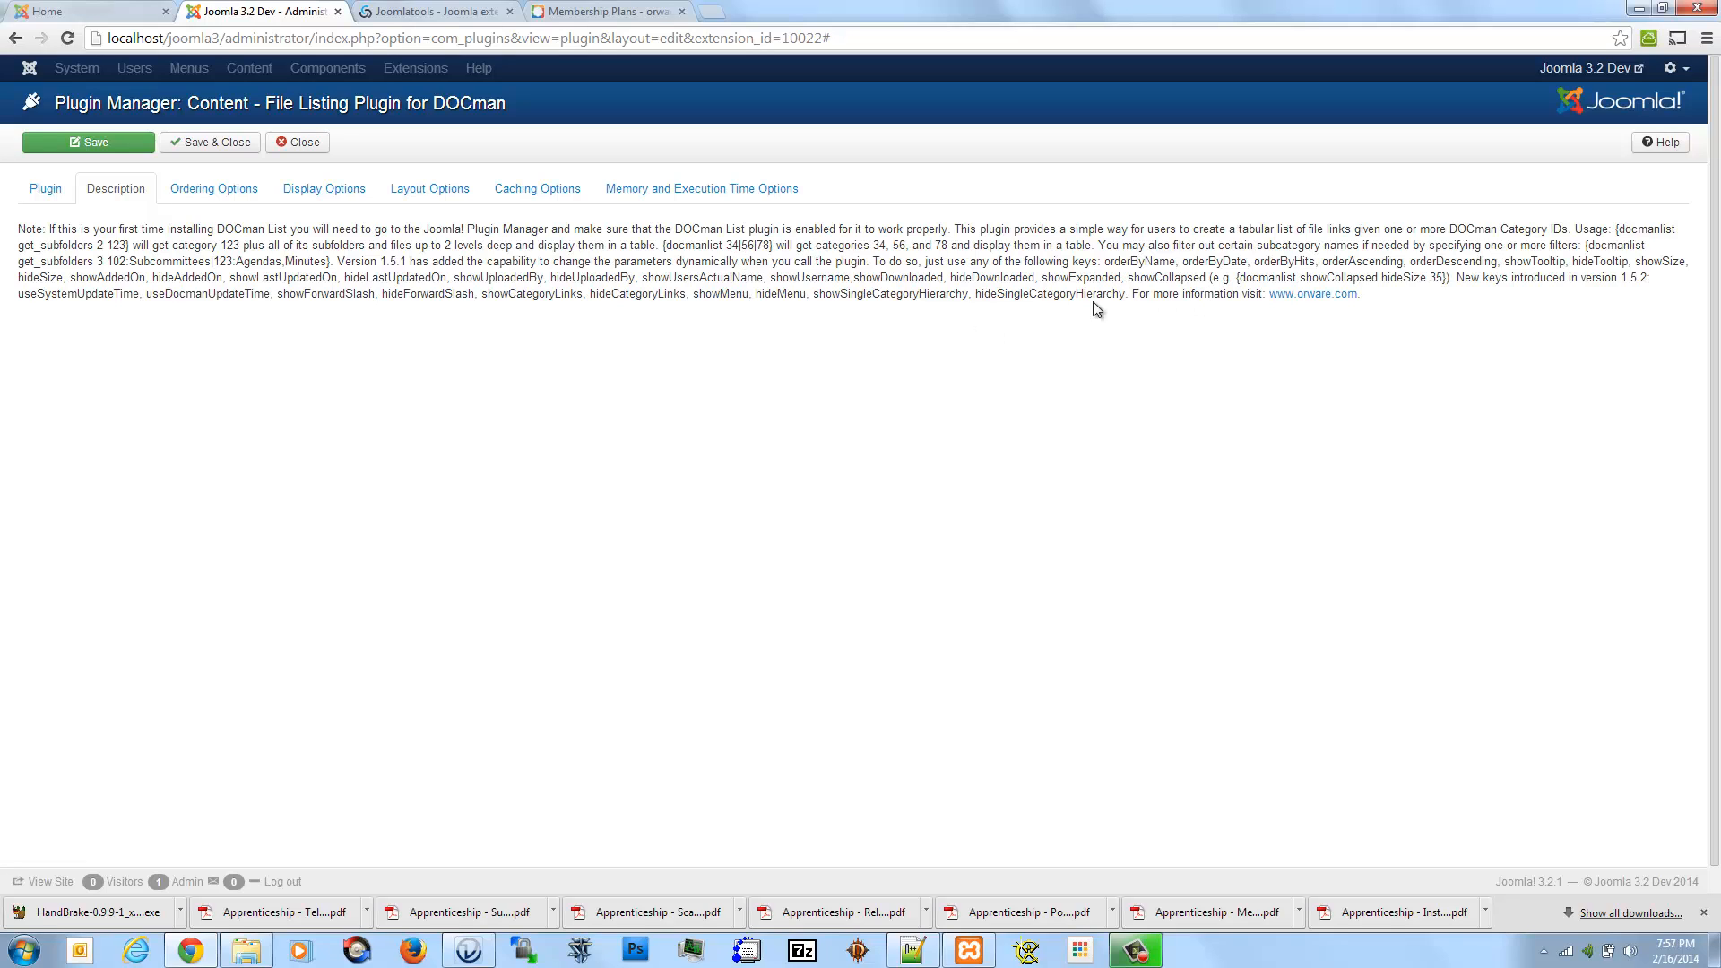
- Examine the plugin's Ordering Options, reading the explanations of the primary and secondary category fields and the documents sort column
click(210, 192)
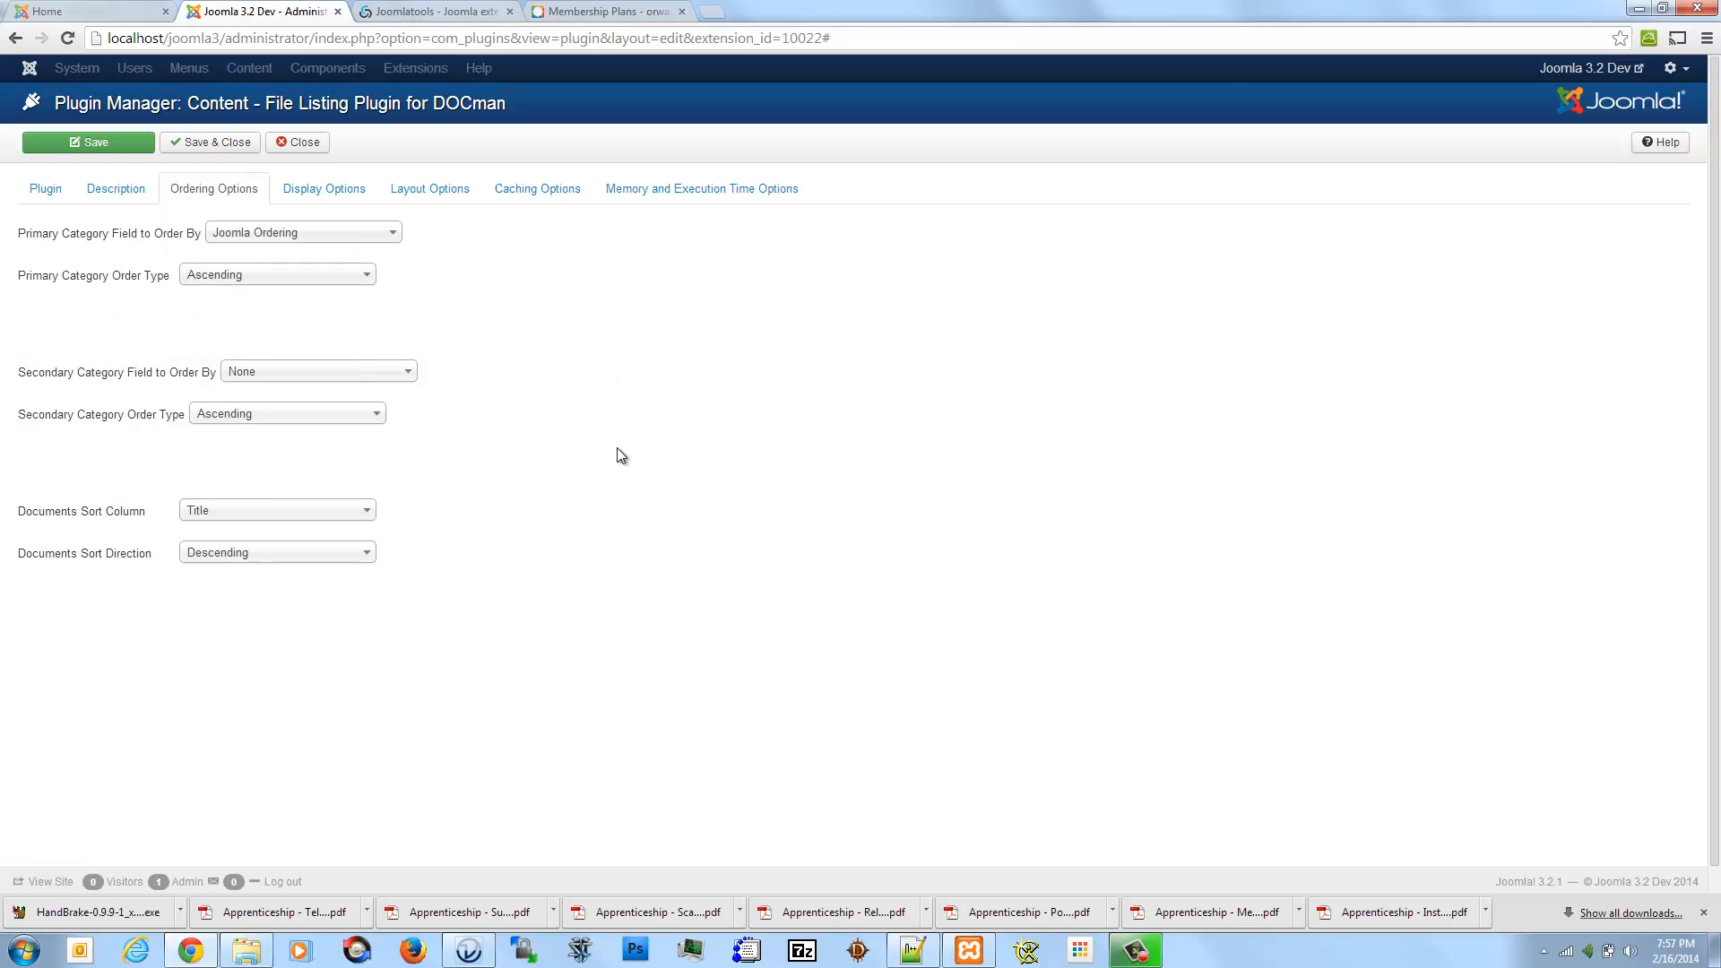
mouse_move(146, 242)
mouse_move(86, 380)
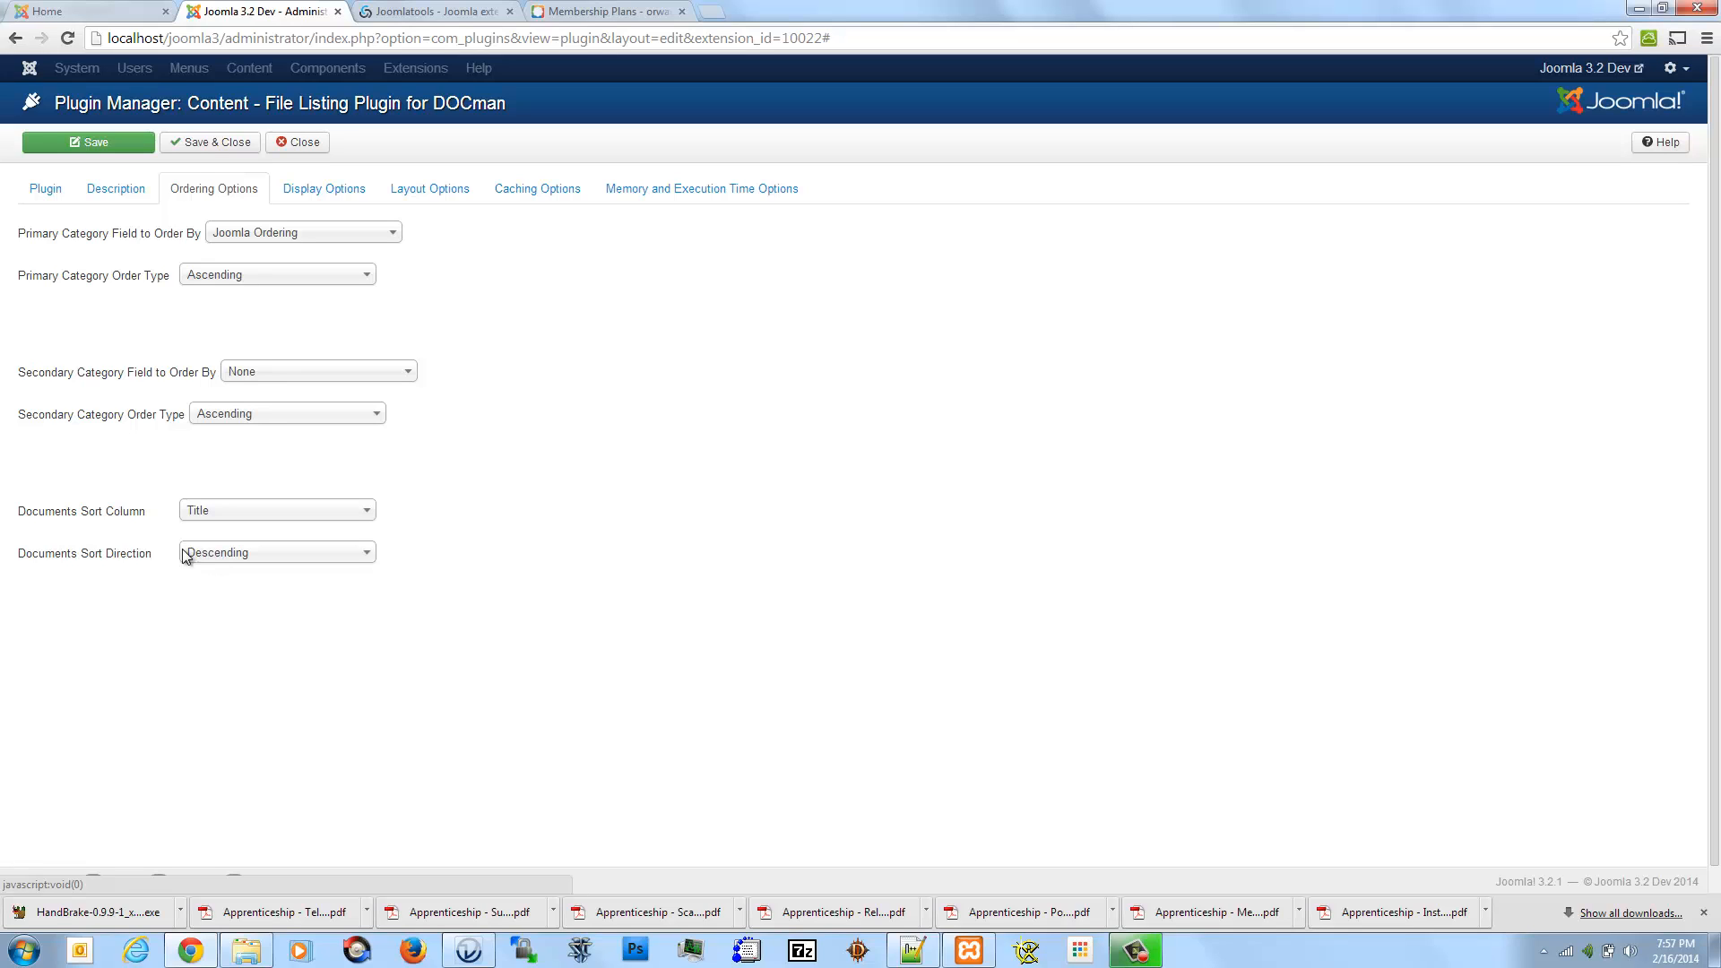
mouse_move(141, 236)
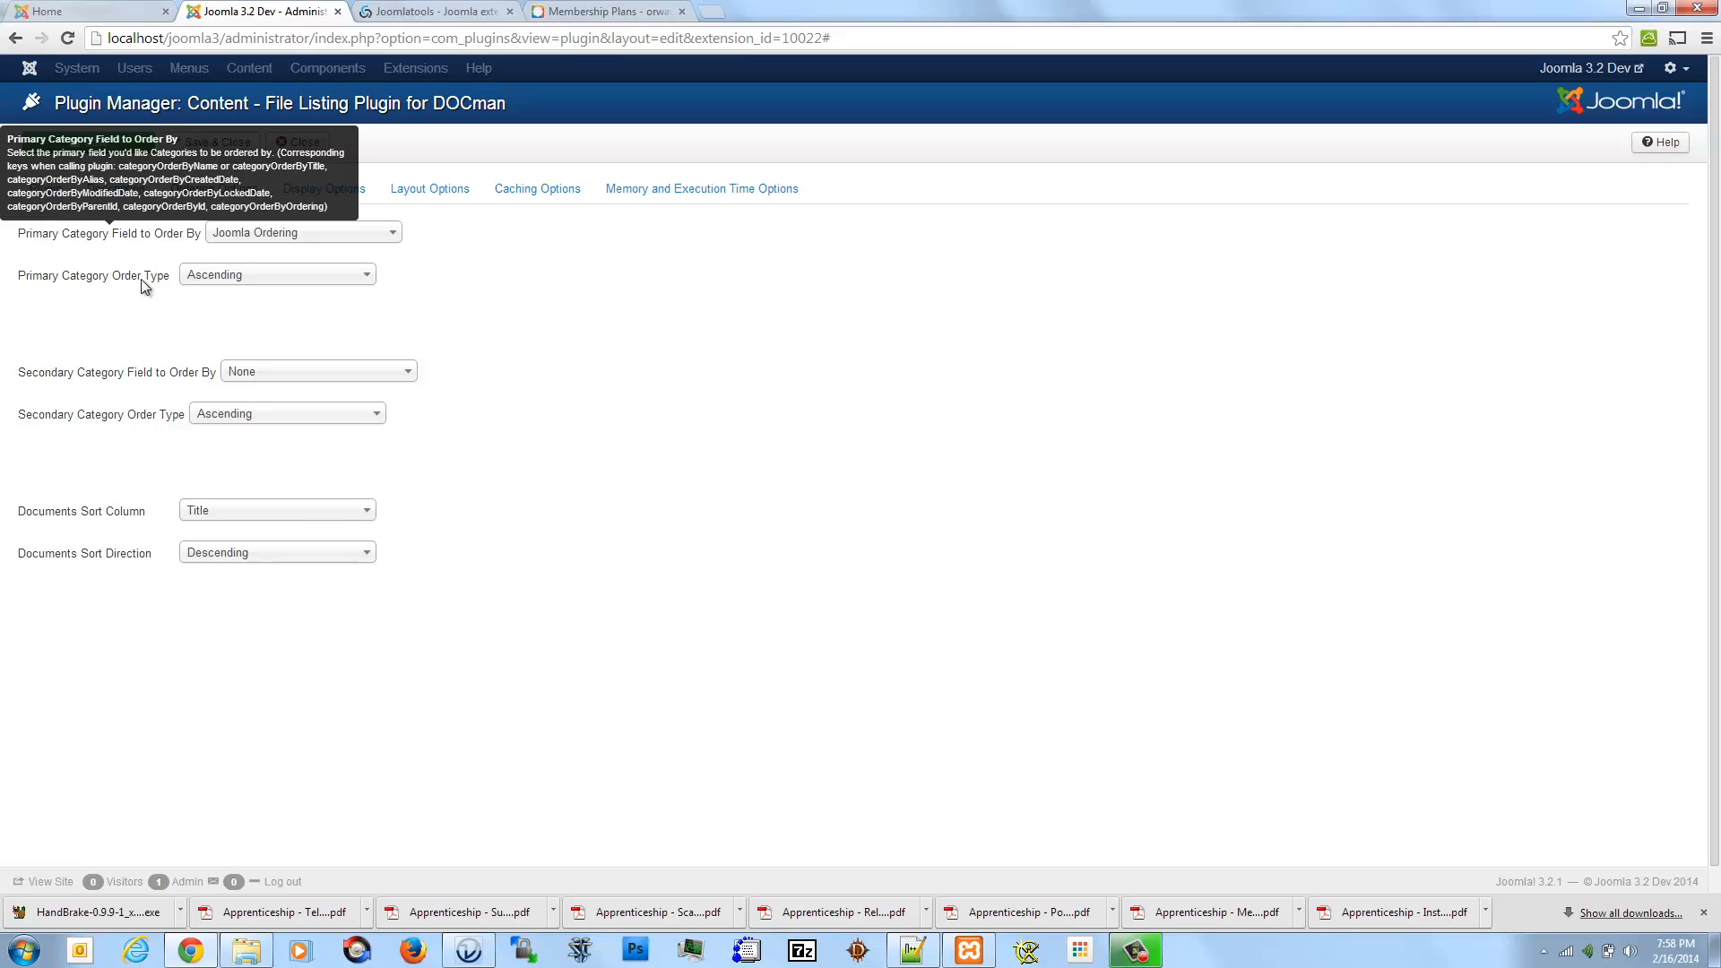
mouse_move(119, 519)
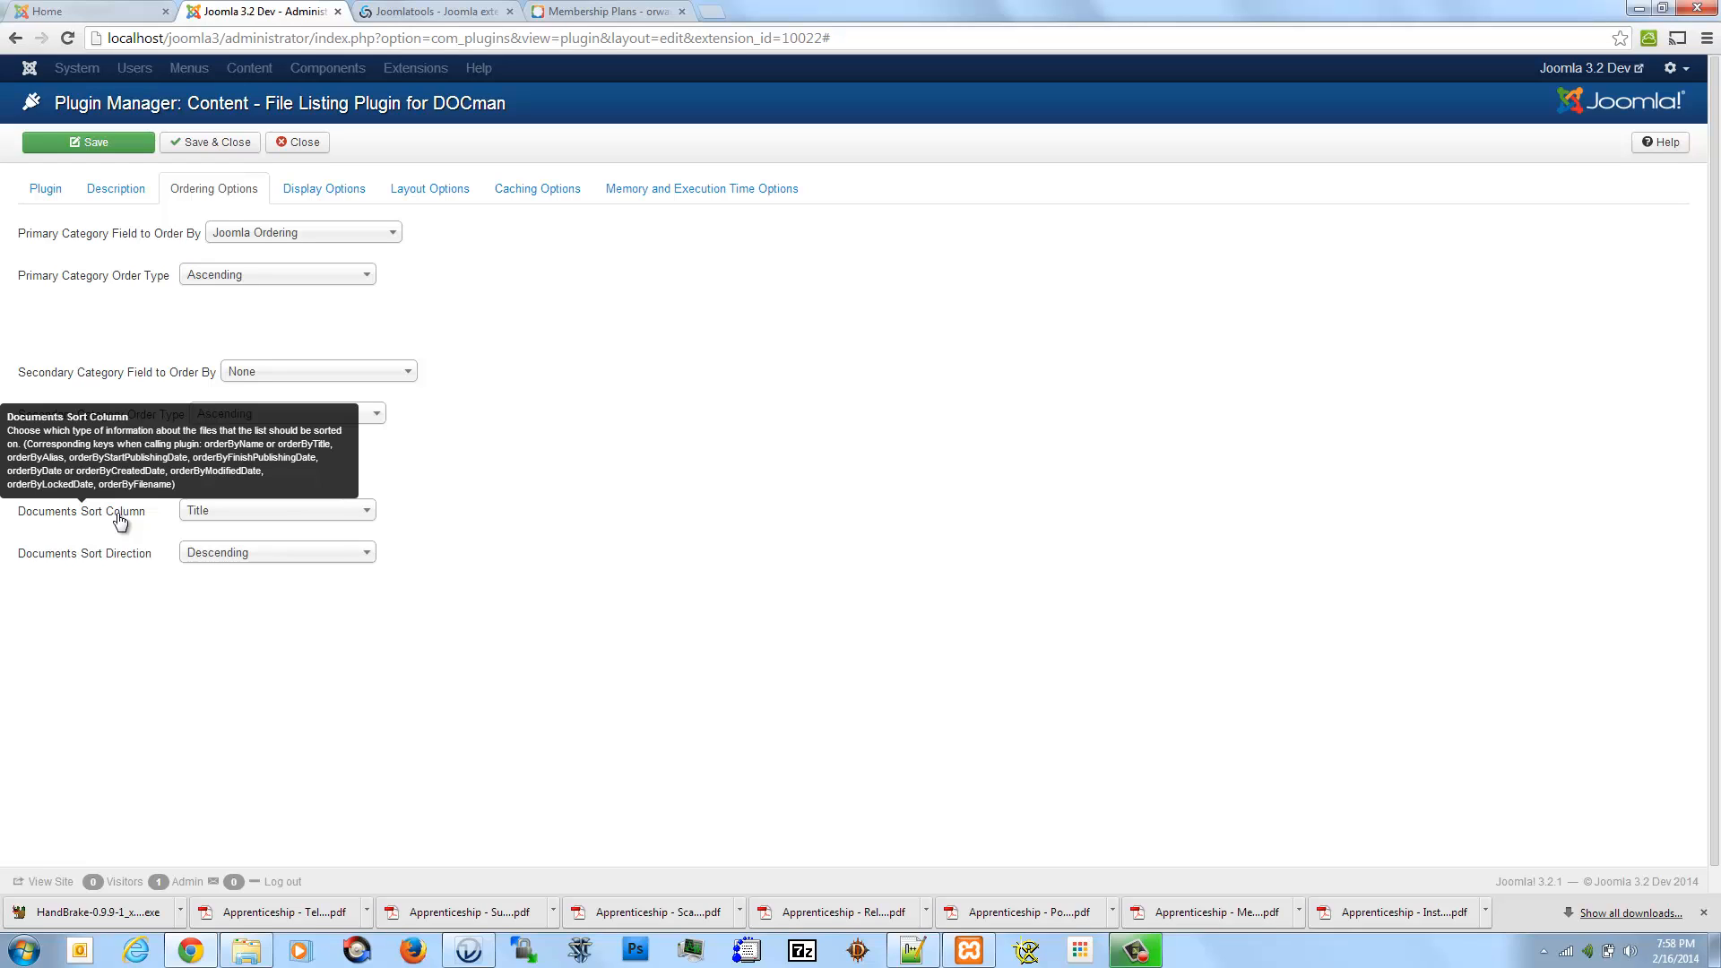
mouse_move(148, 376)
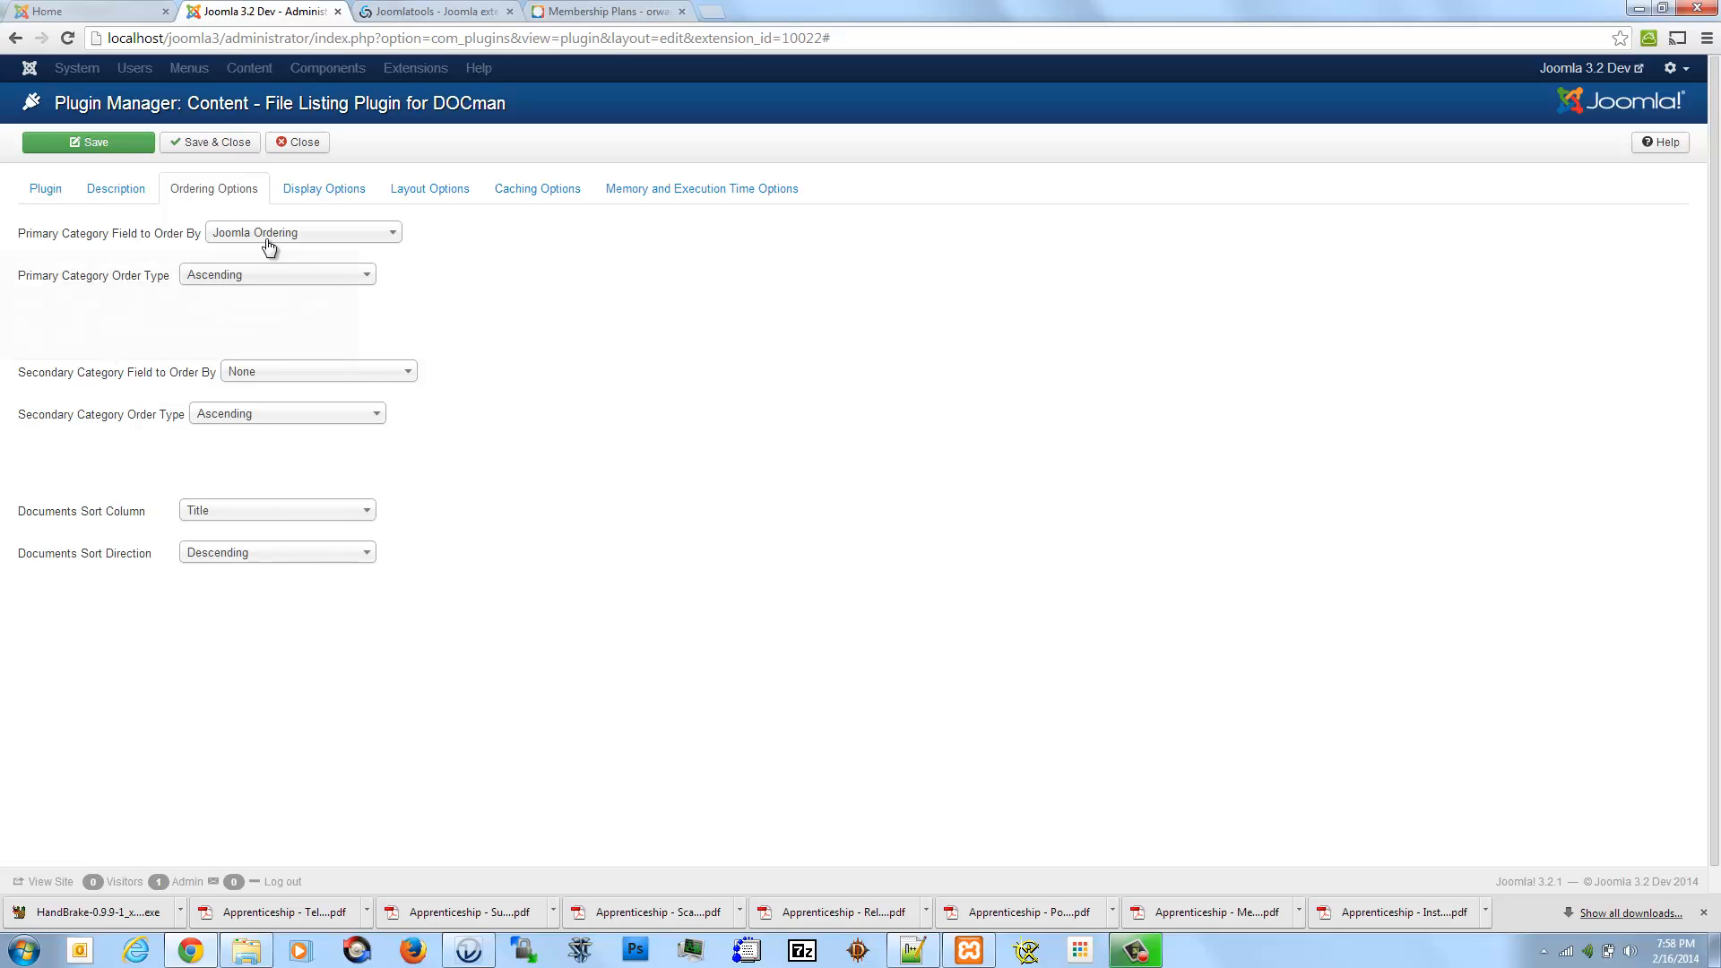
- Review the plugin's Display Options, including the number of files to retrieve for each category, and open its Layout Options
click(298, 190)
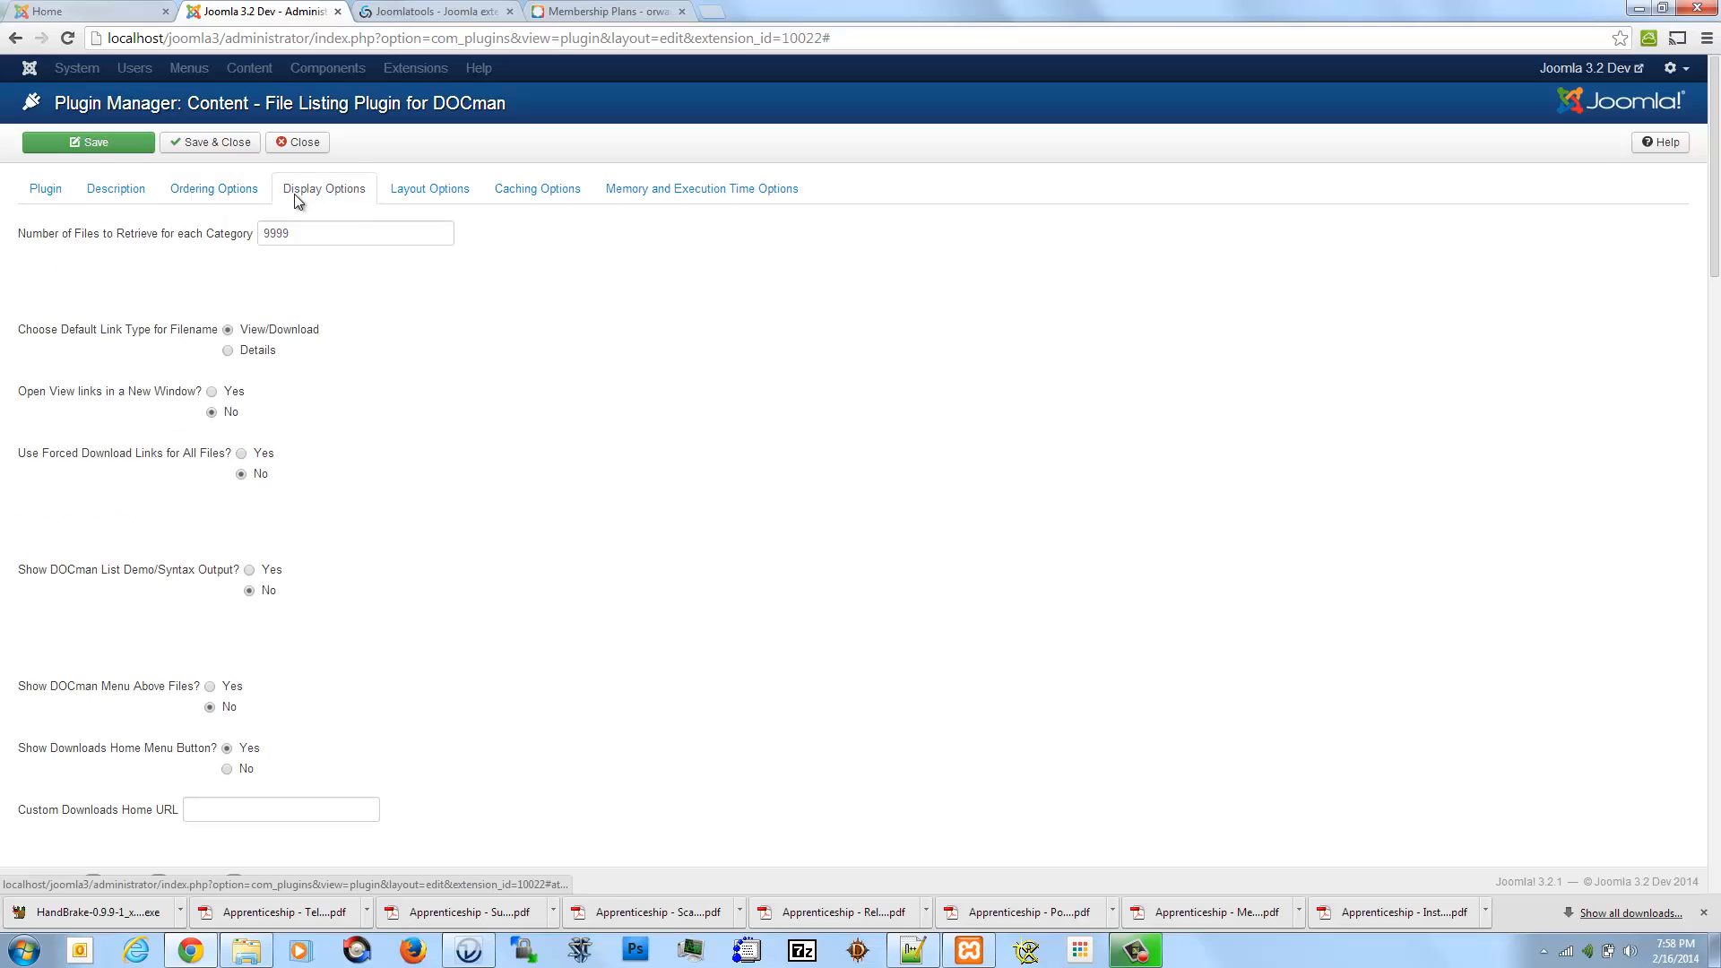
mouse_move(219, 238)
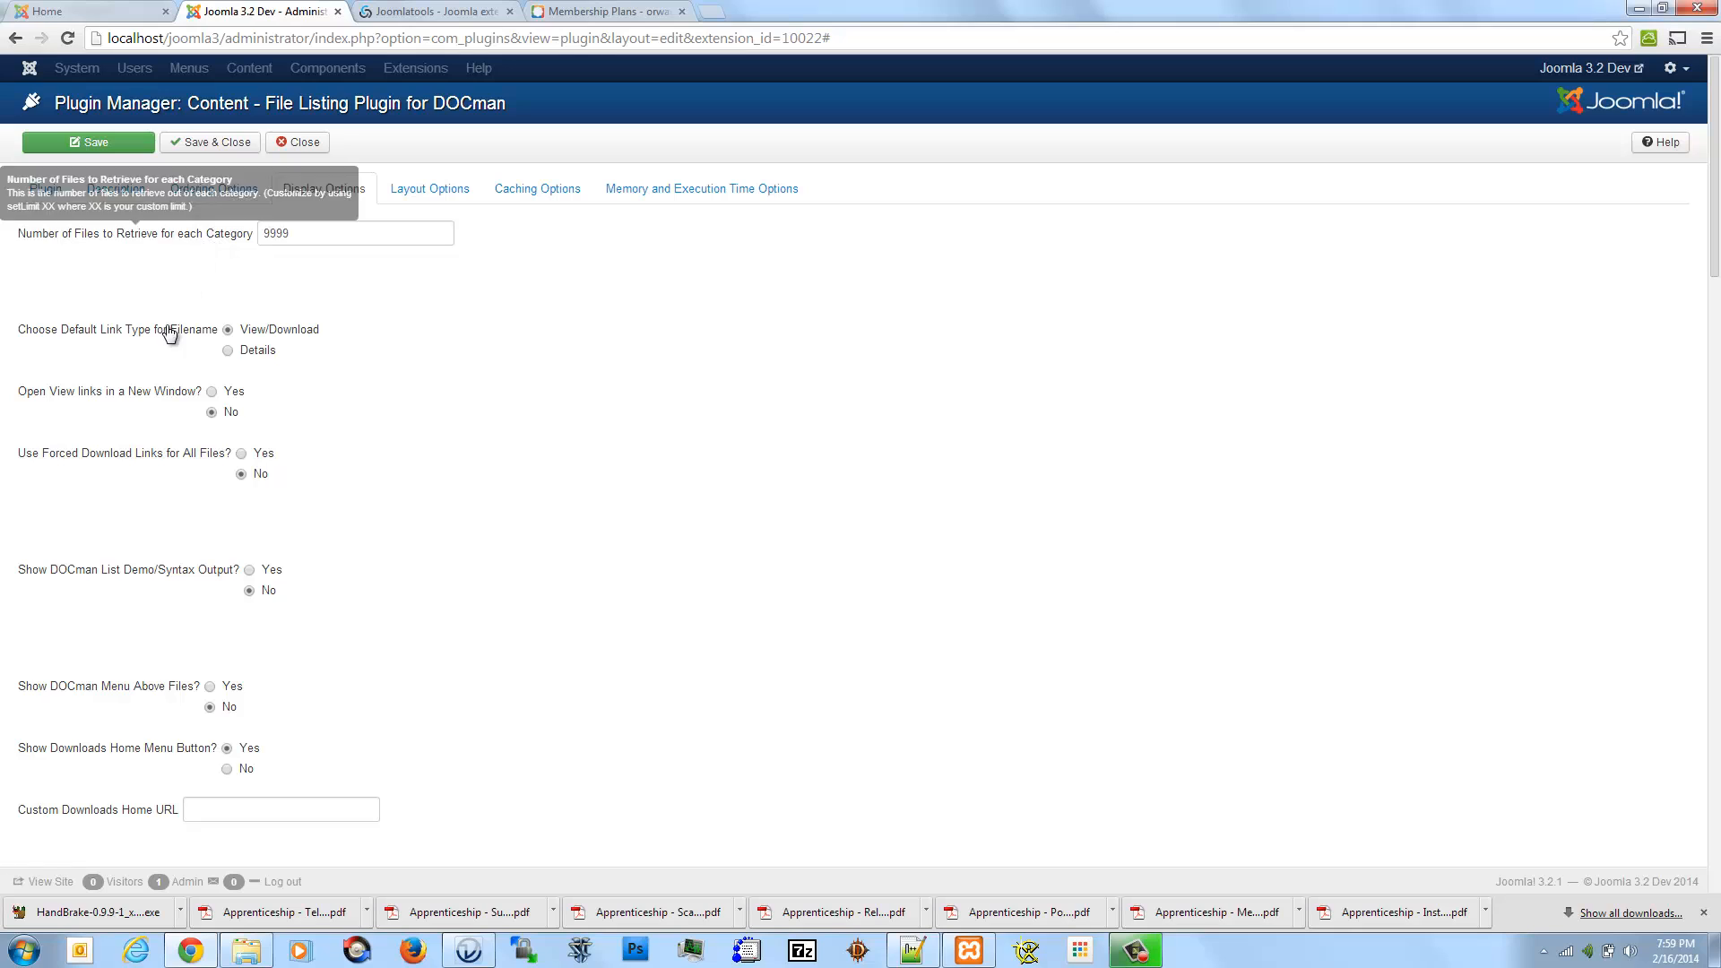
click(426, 195)
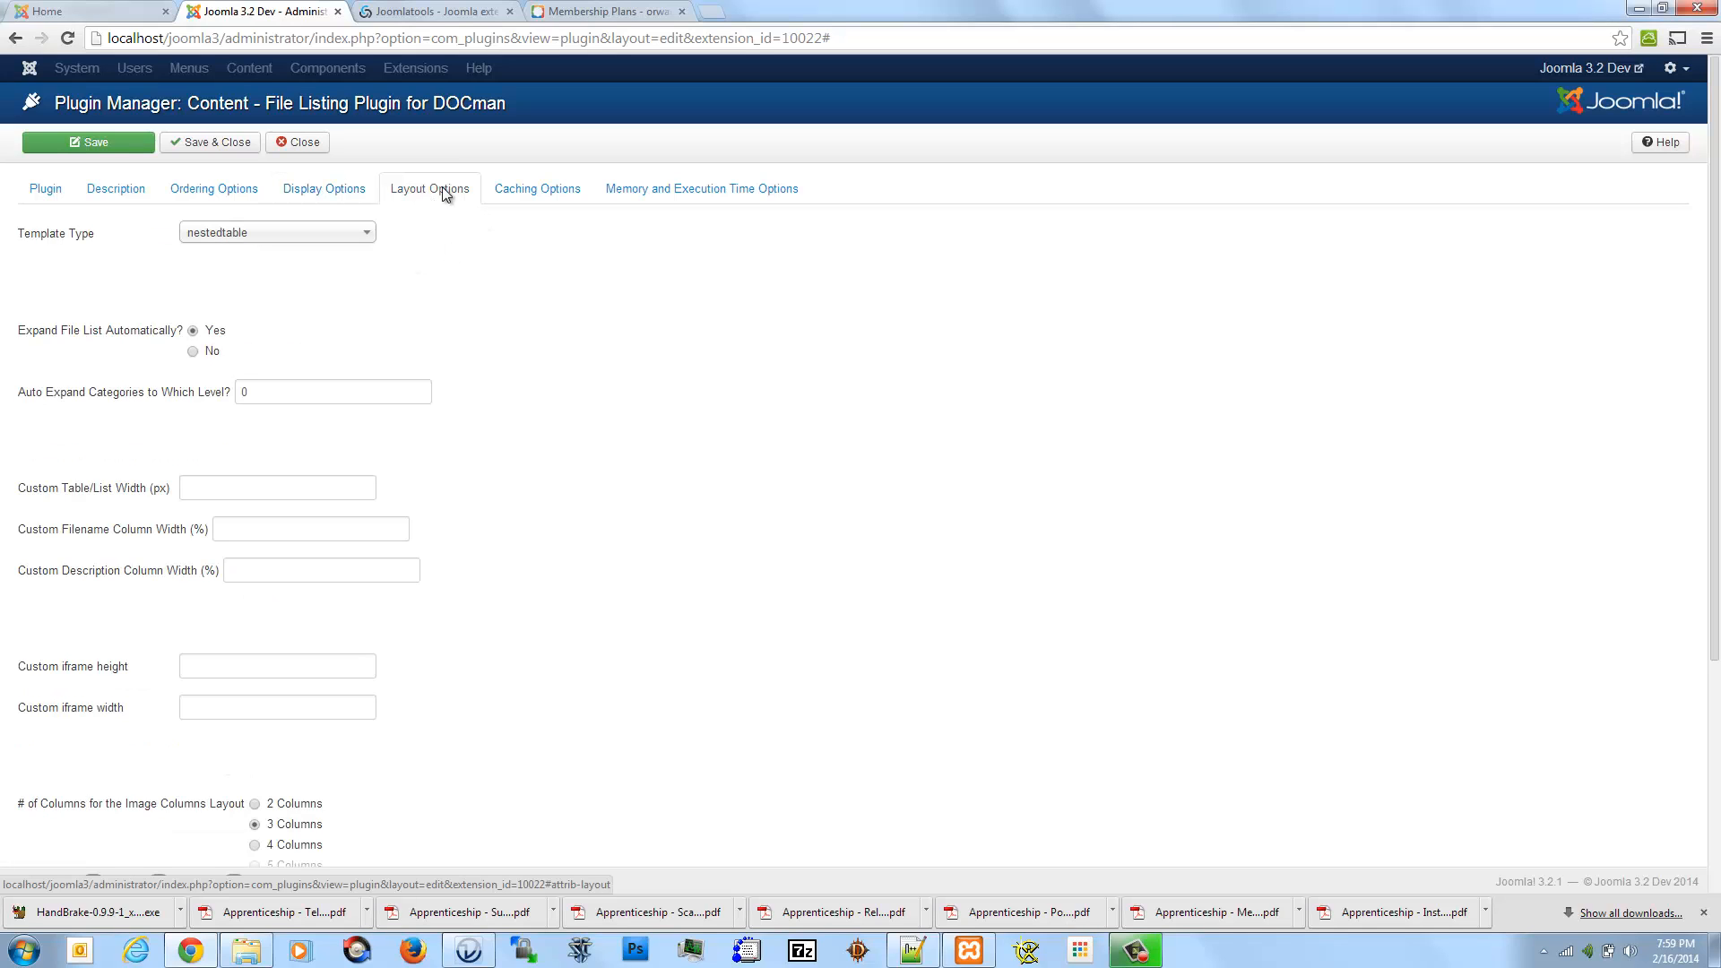
- Set the plugin's Template Type to the table layout
mouse_move(36, 242)
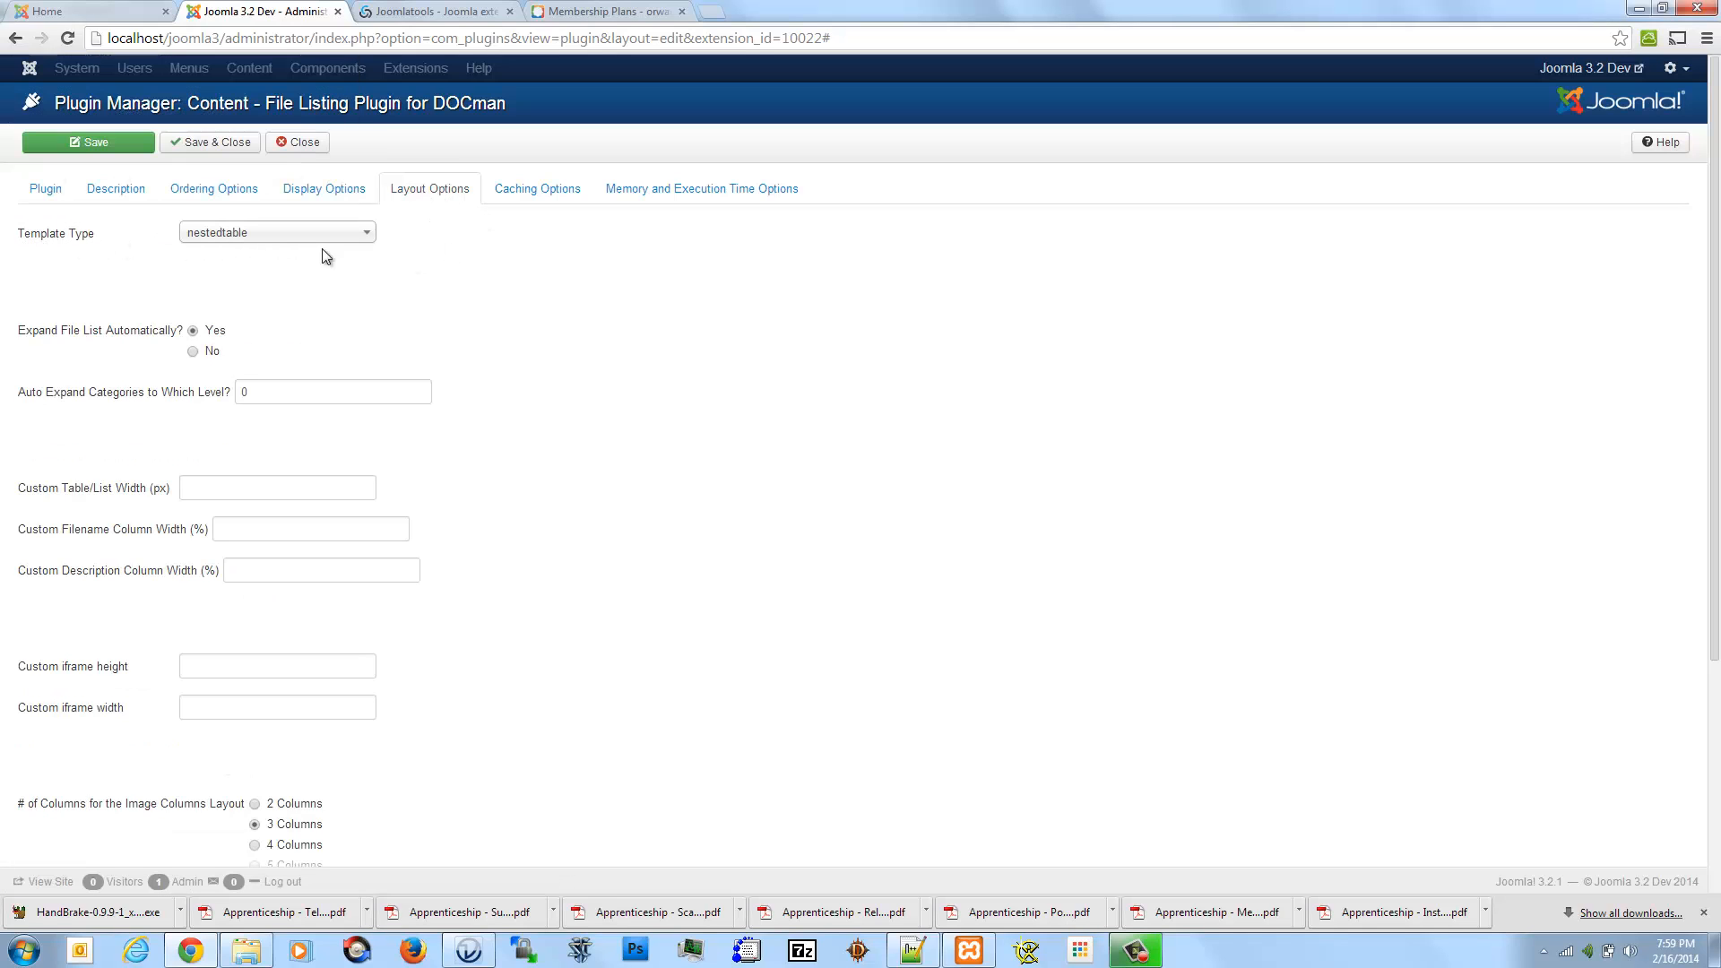
click(365, 233)
scroll(299, 374, up, 2)
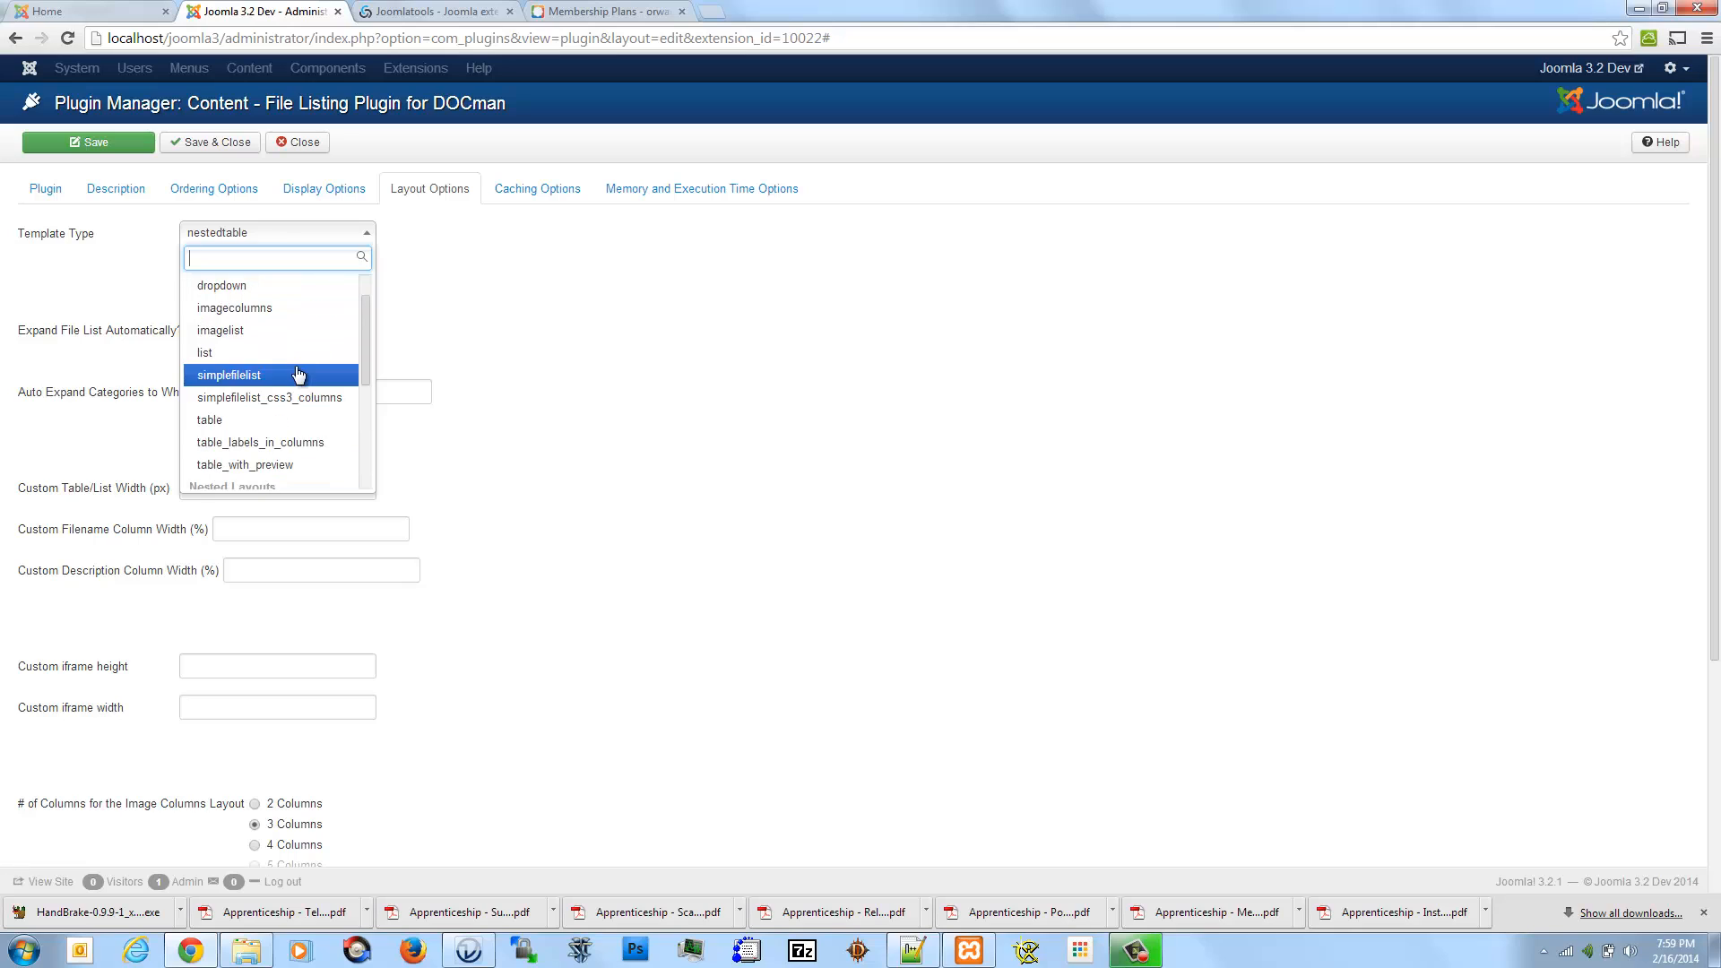
click(235, 421)
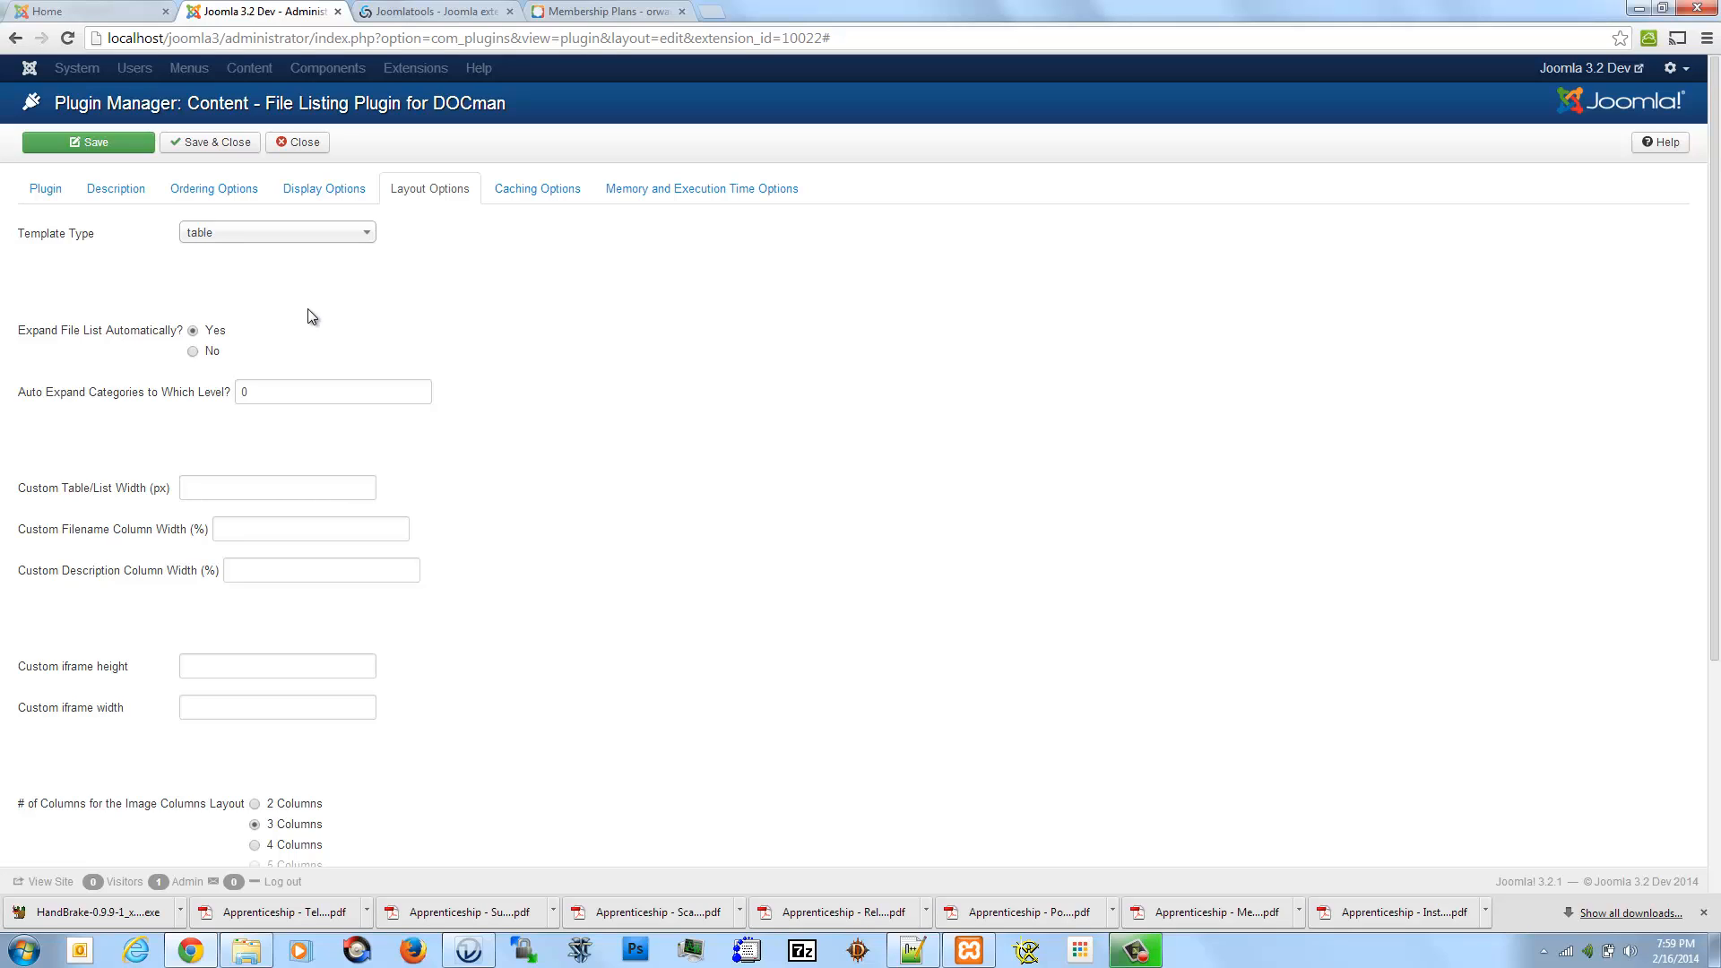
- Look through the nested layouts and set the Template Type back to nestedtable
click(328, 235)
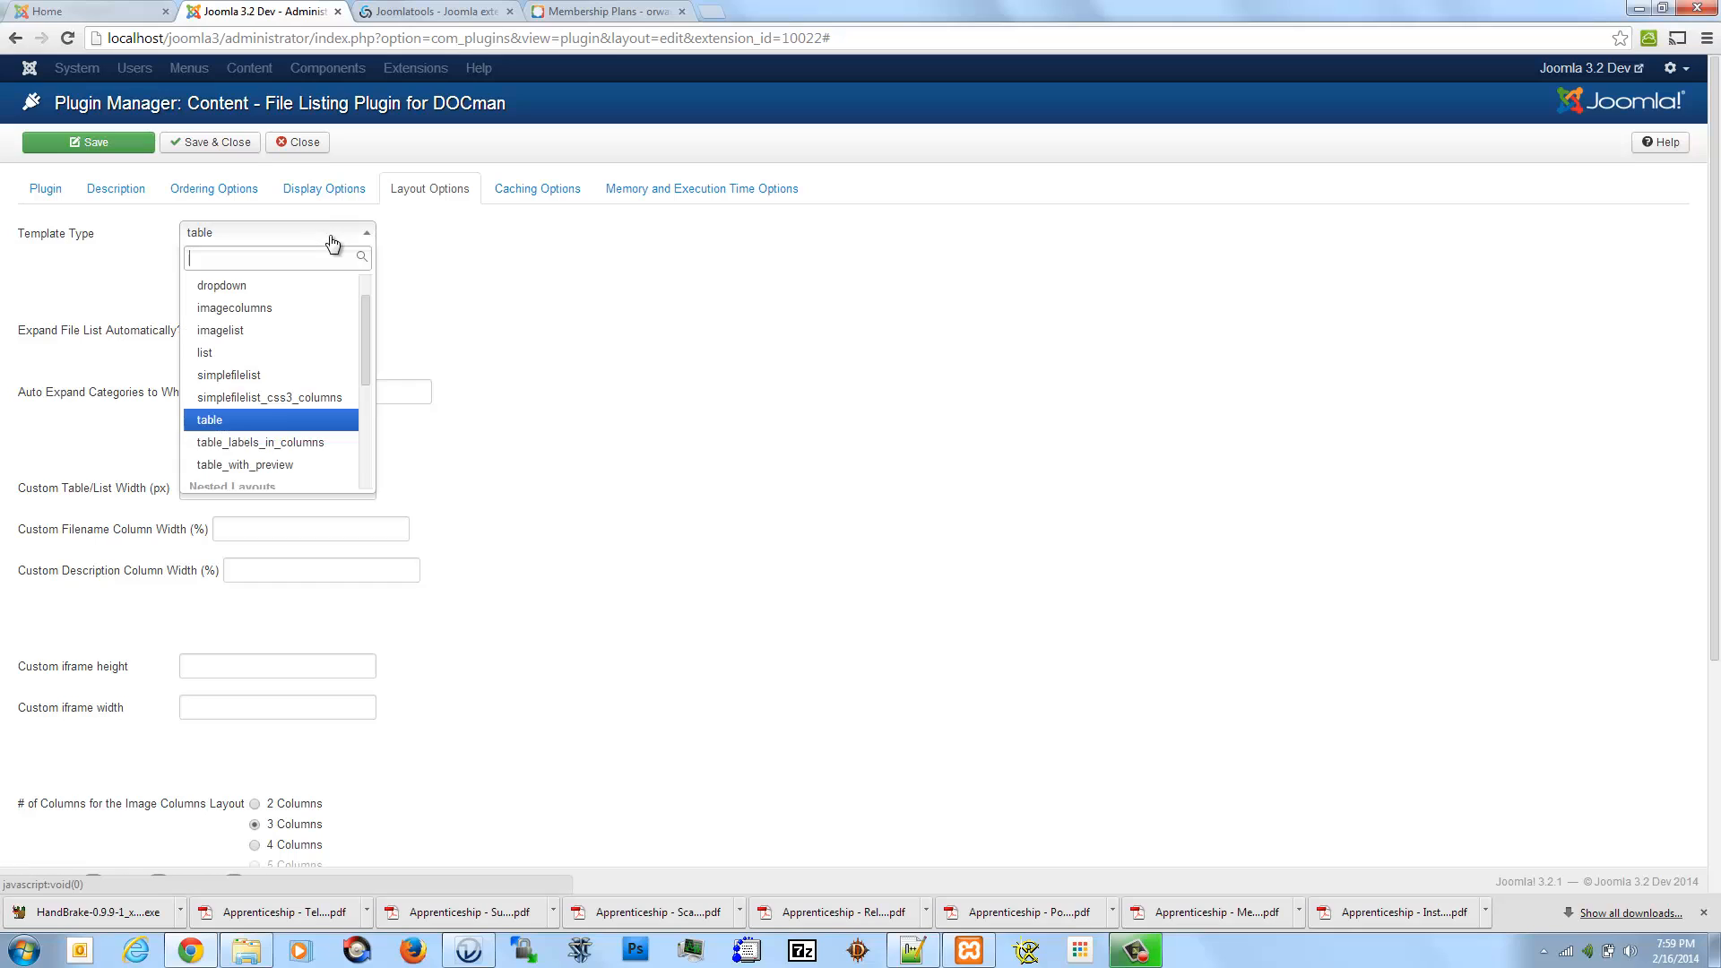
scroll(278, 390, down, 5)
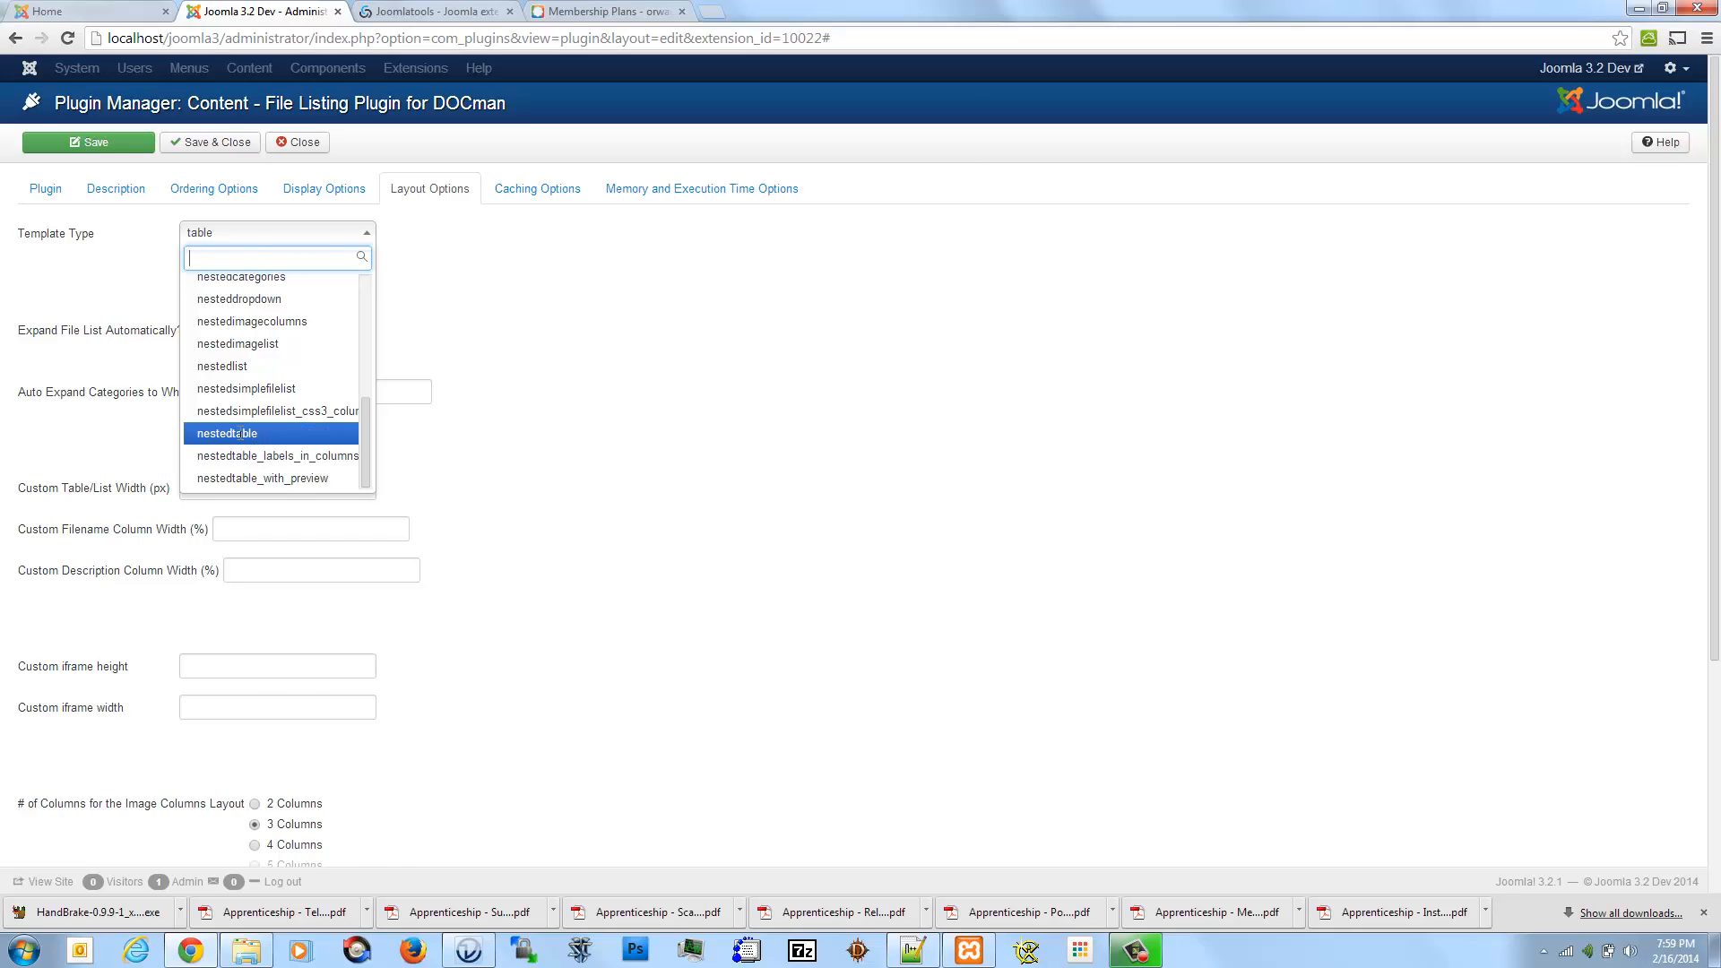
scroll(242, 444, down, 2)
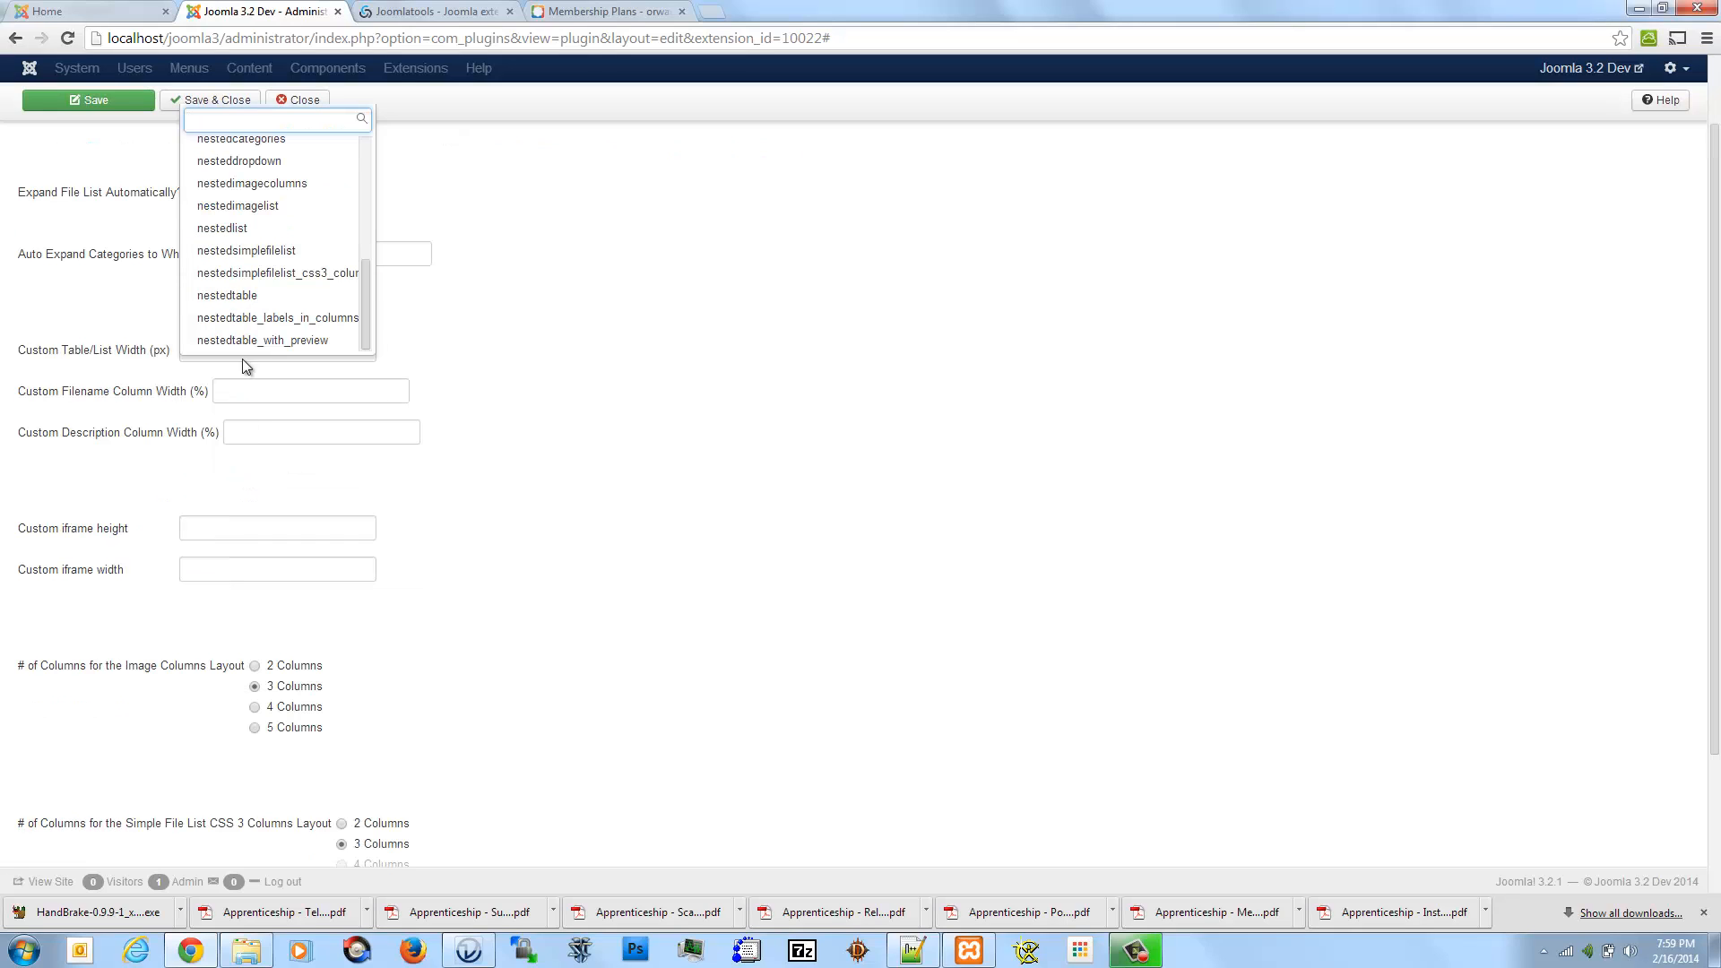
click(249, 303)
scroll(466, 337, up, 2)
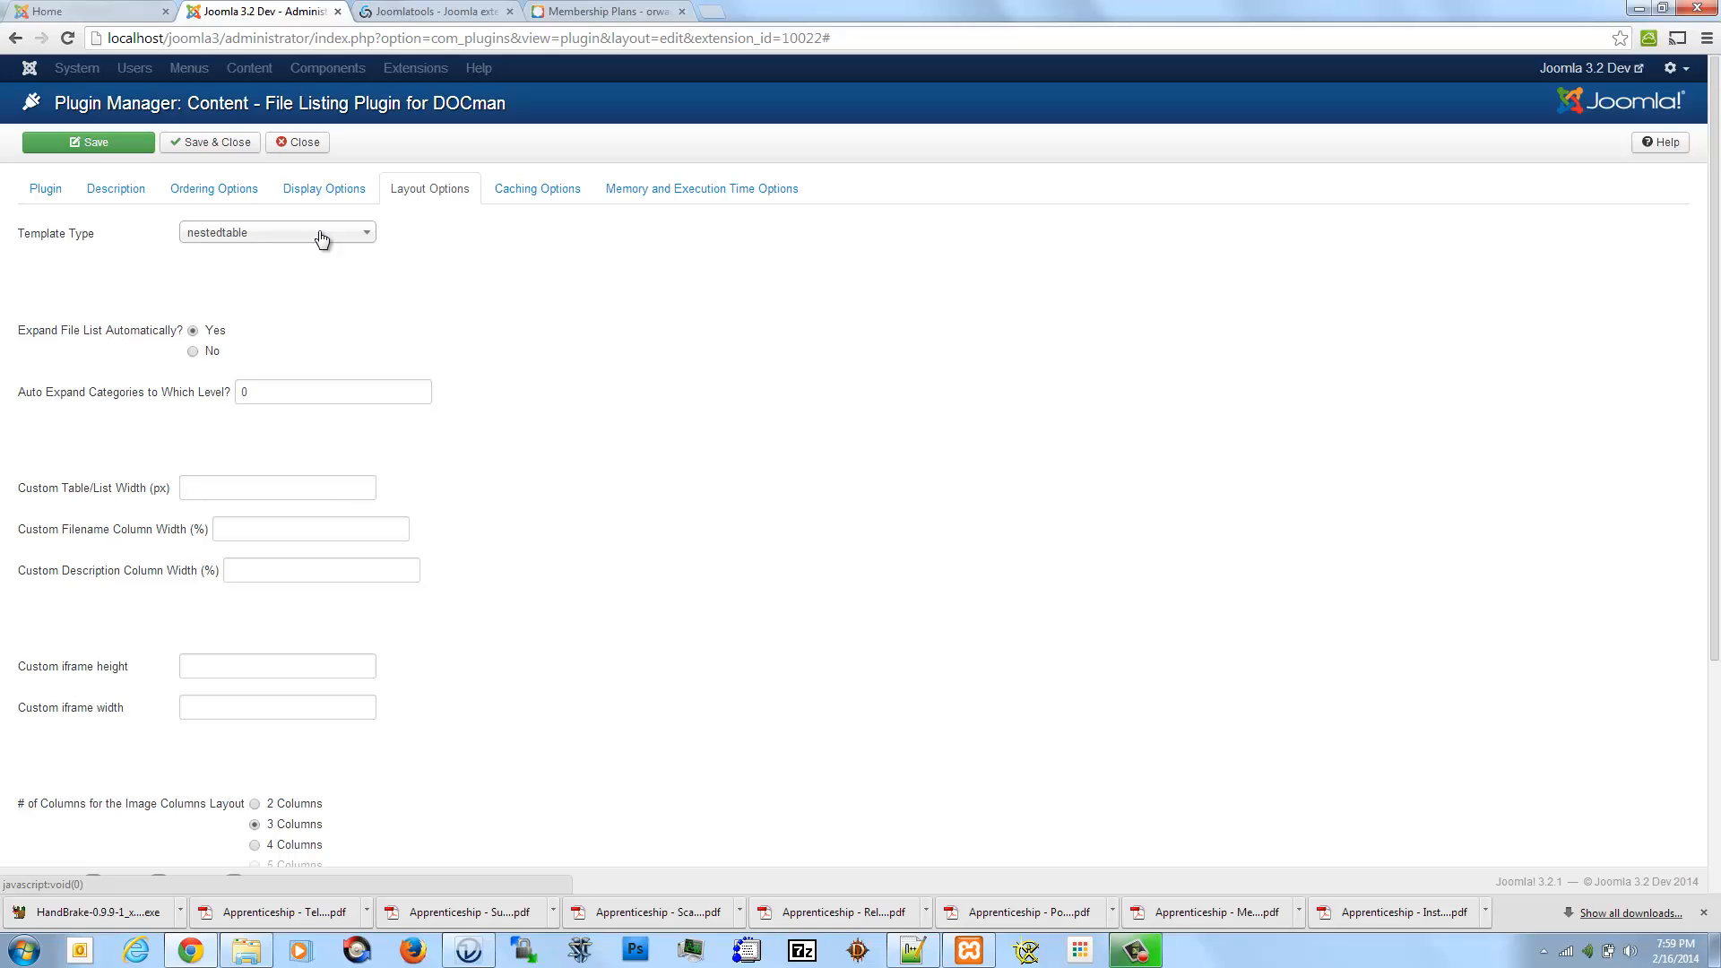
- Review the Display Options for the default filename link type, download links, DOCman menu and document thumbnails
click(301, 190)
mouse_move(208, 330)
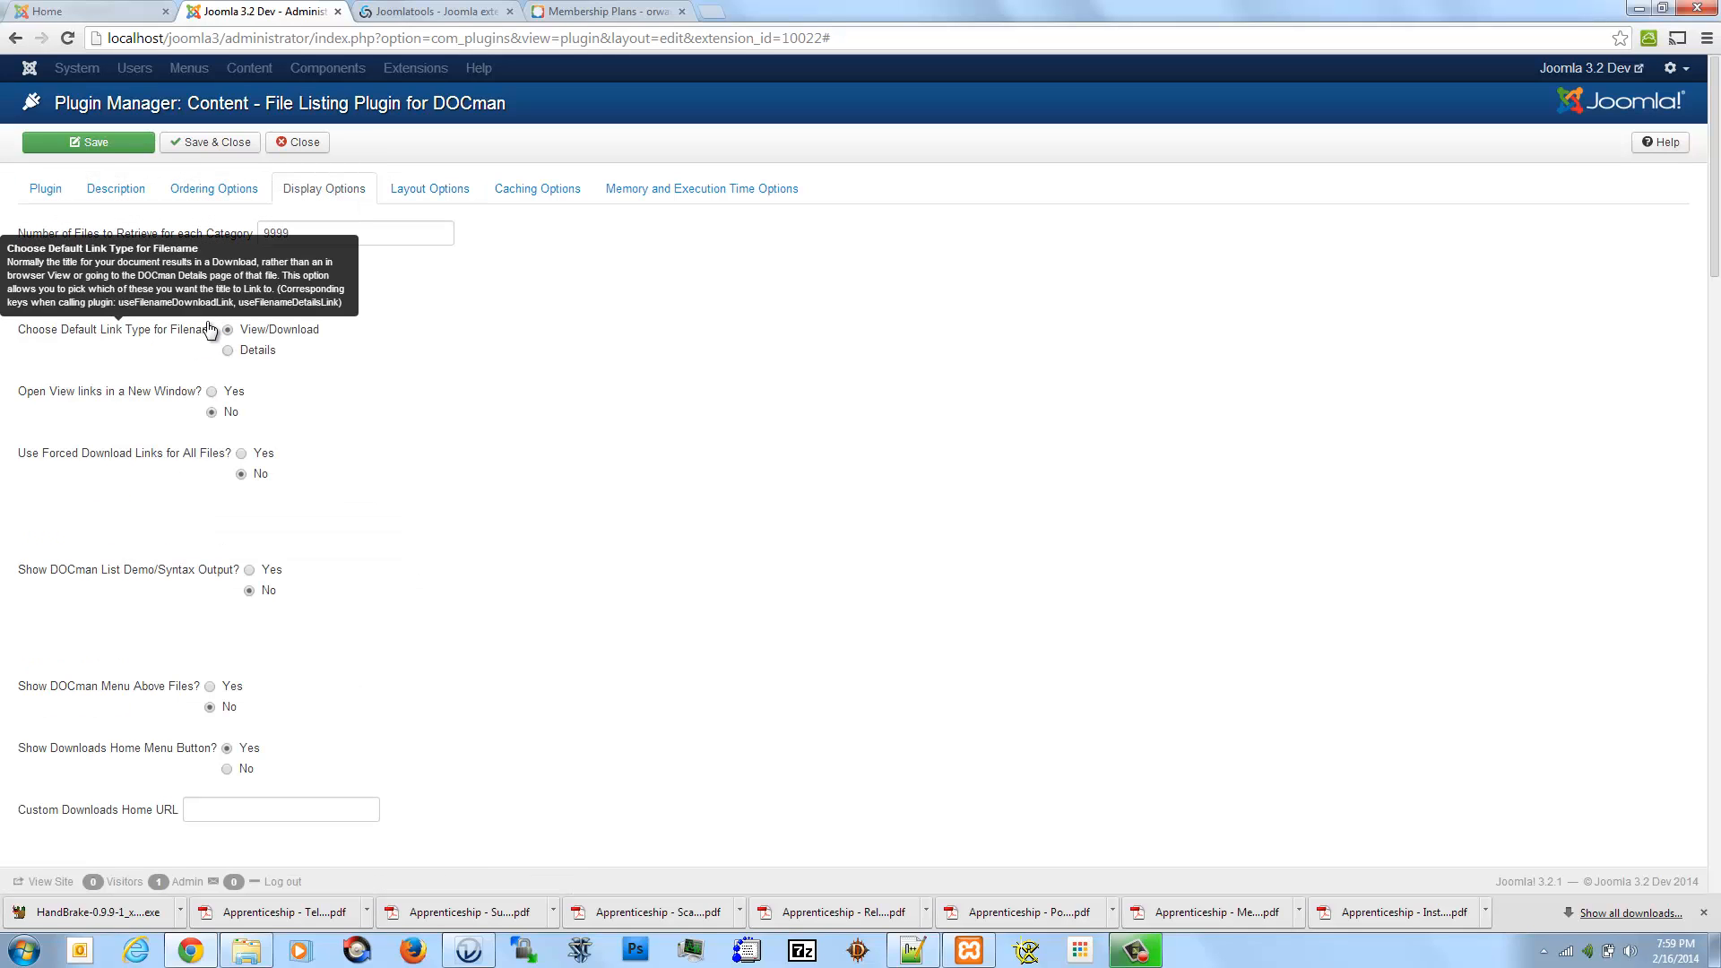
scroll(269, 471, down, 2)
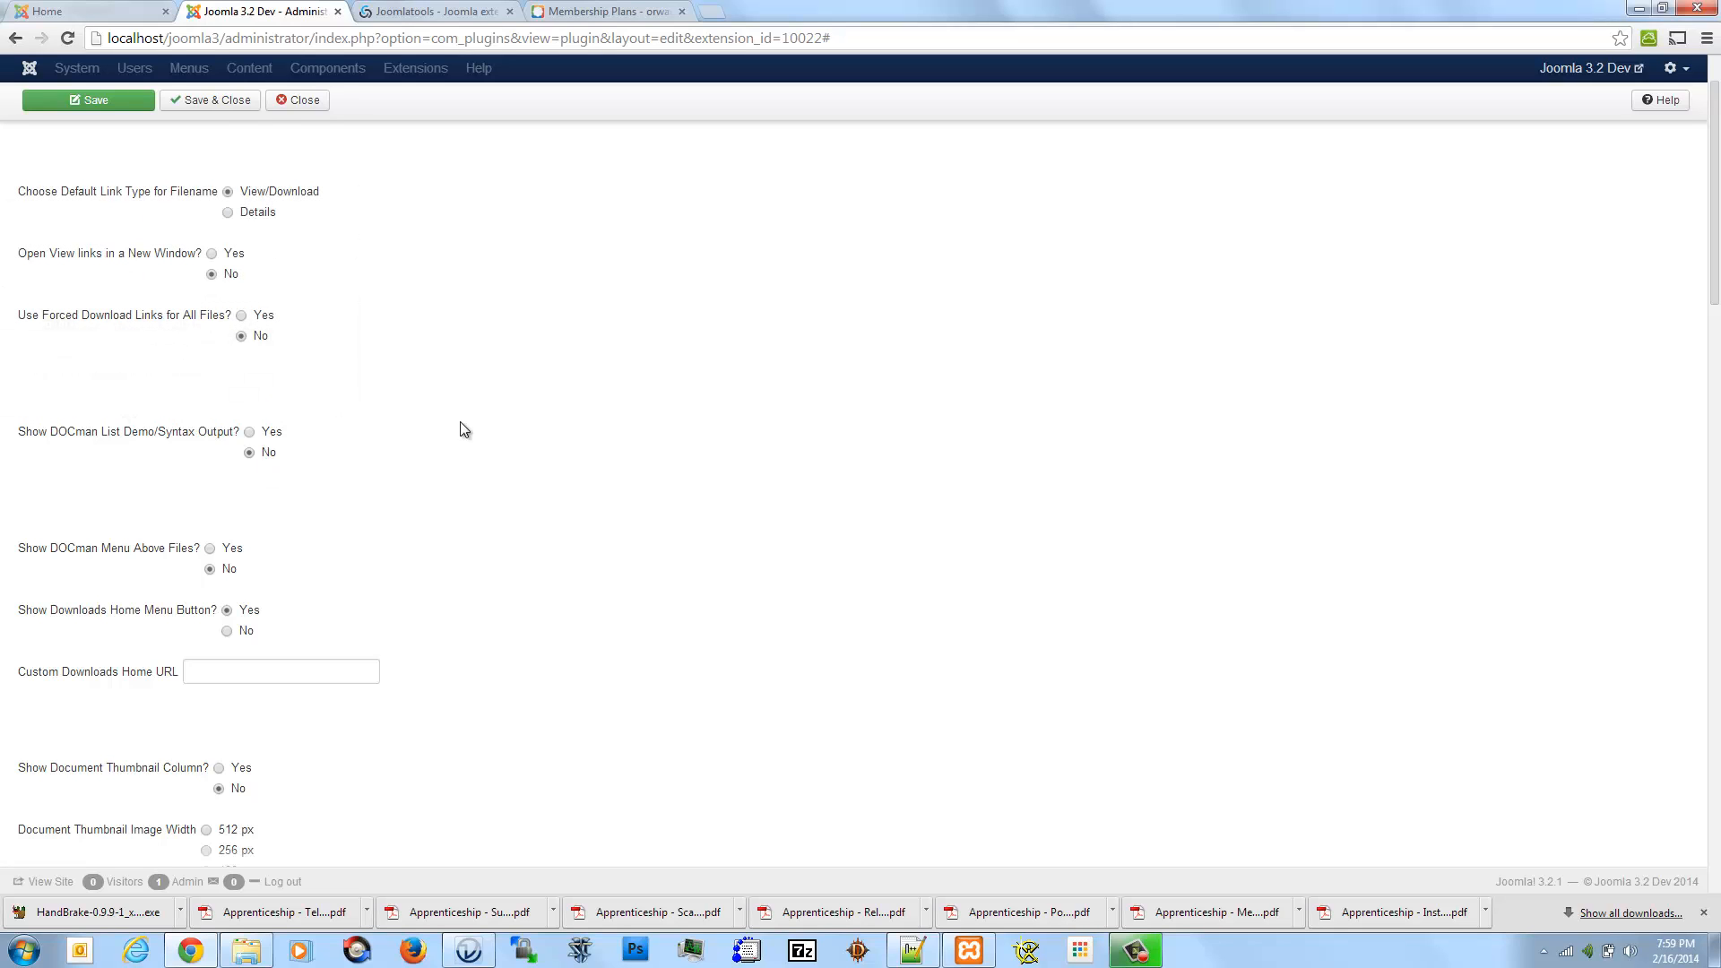
scroll(465, 431, down, 1)
scroll(464, 431, down, 5)
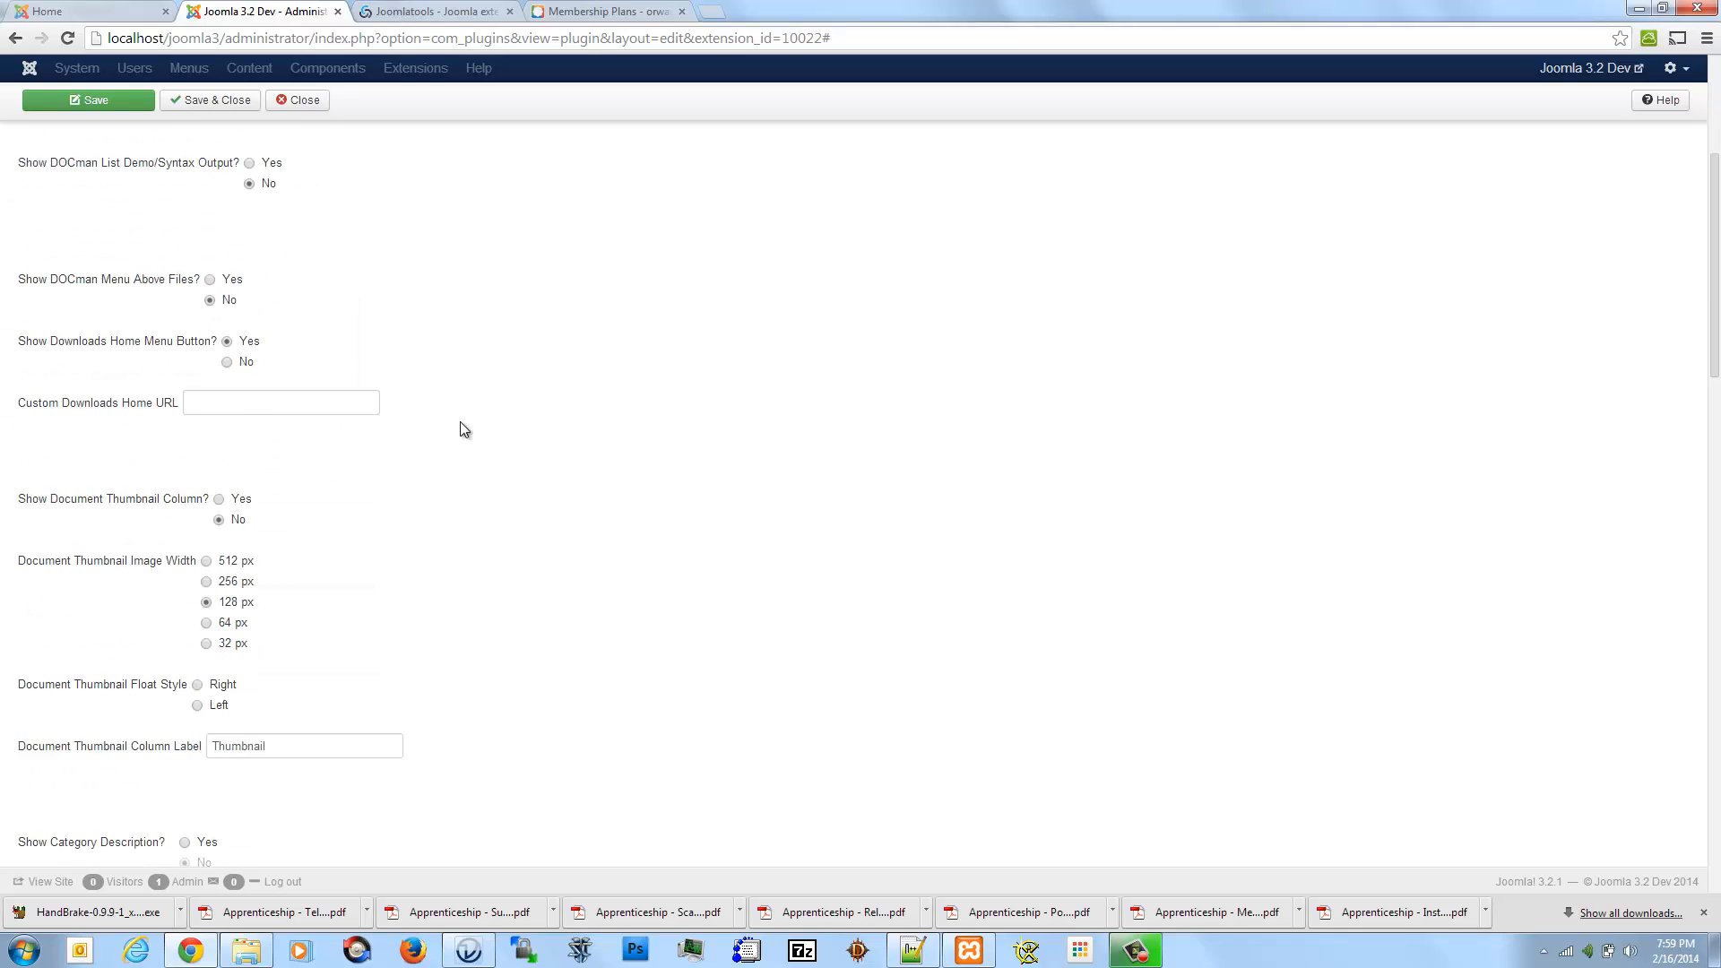
scroll(465, 430, down, 4)
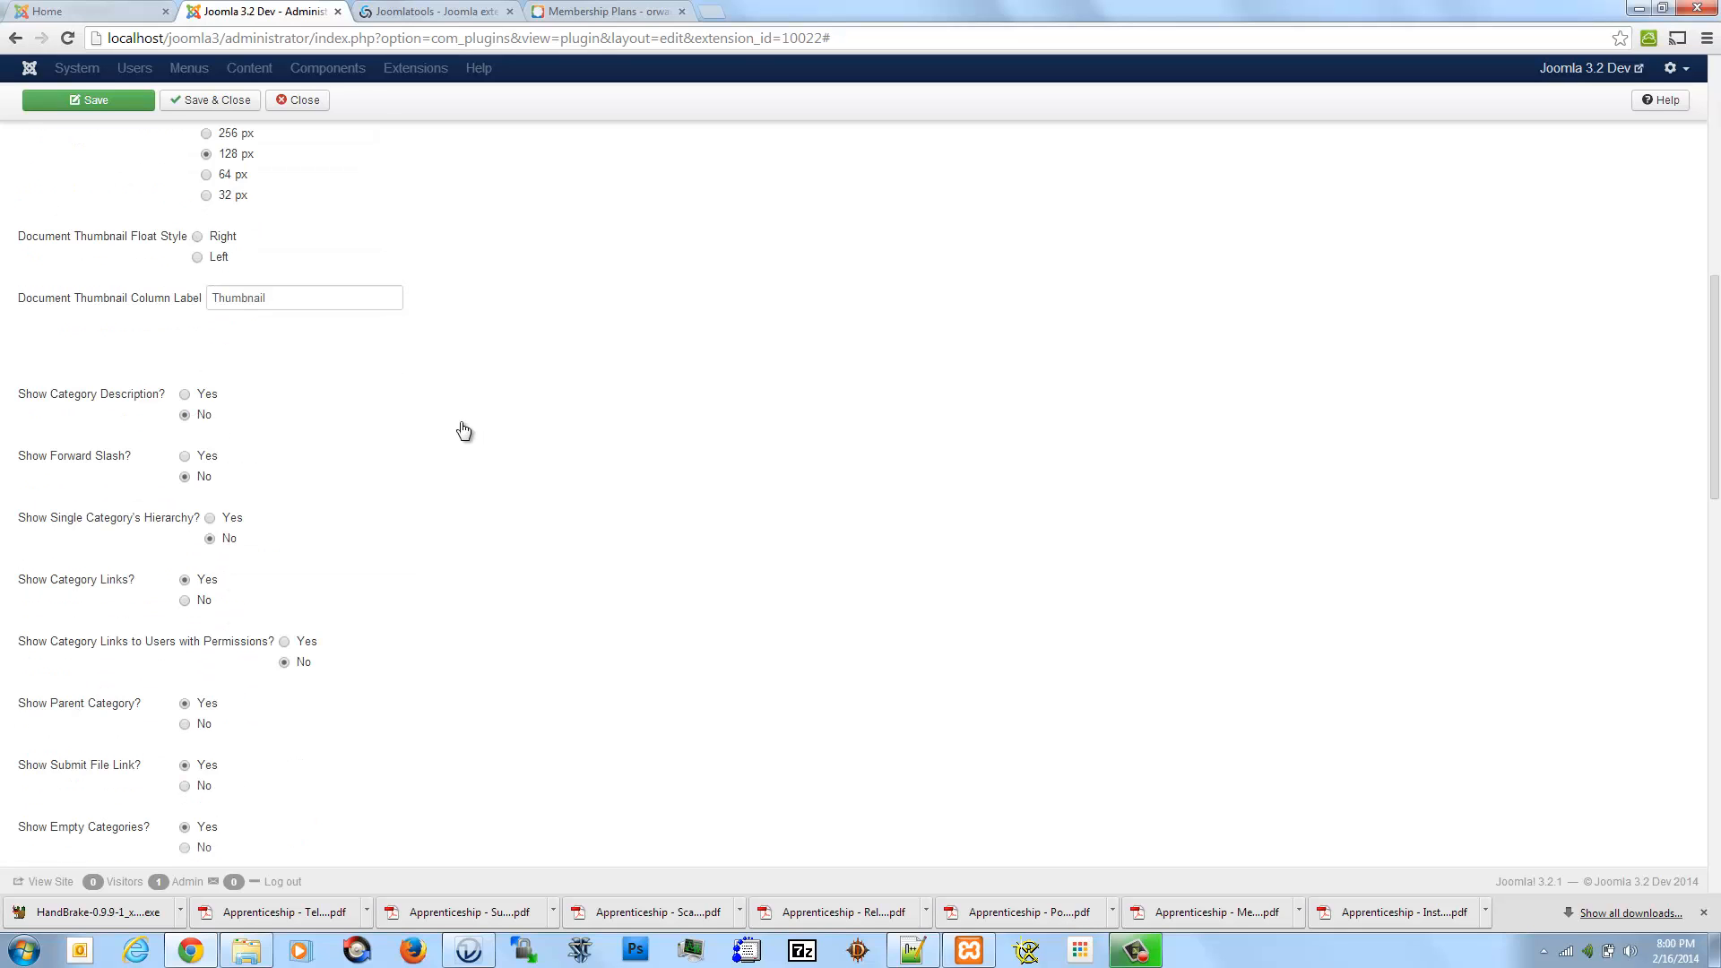
- Examine the category display settings, reading the explanations of the category links and Show Submit File Link options
mouse_move(94, 403)
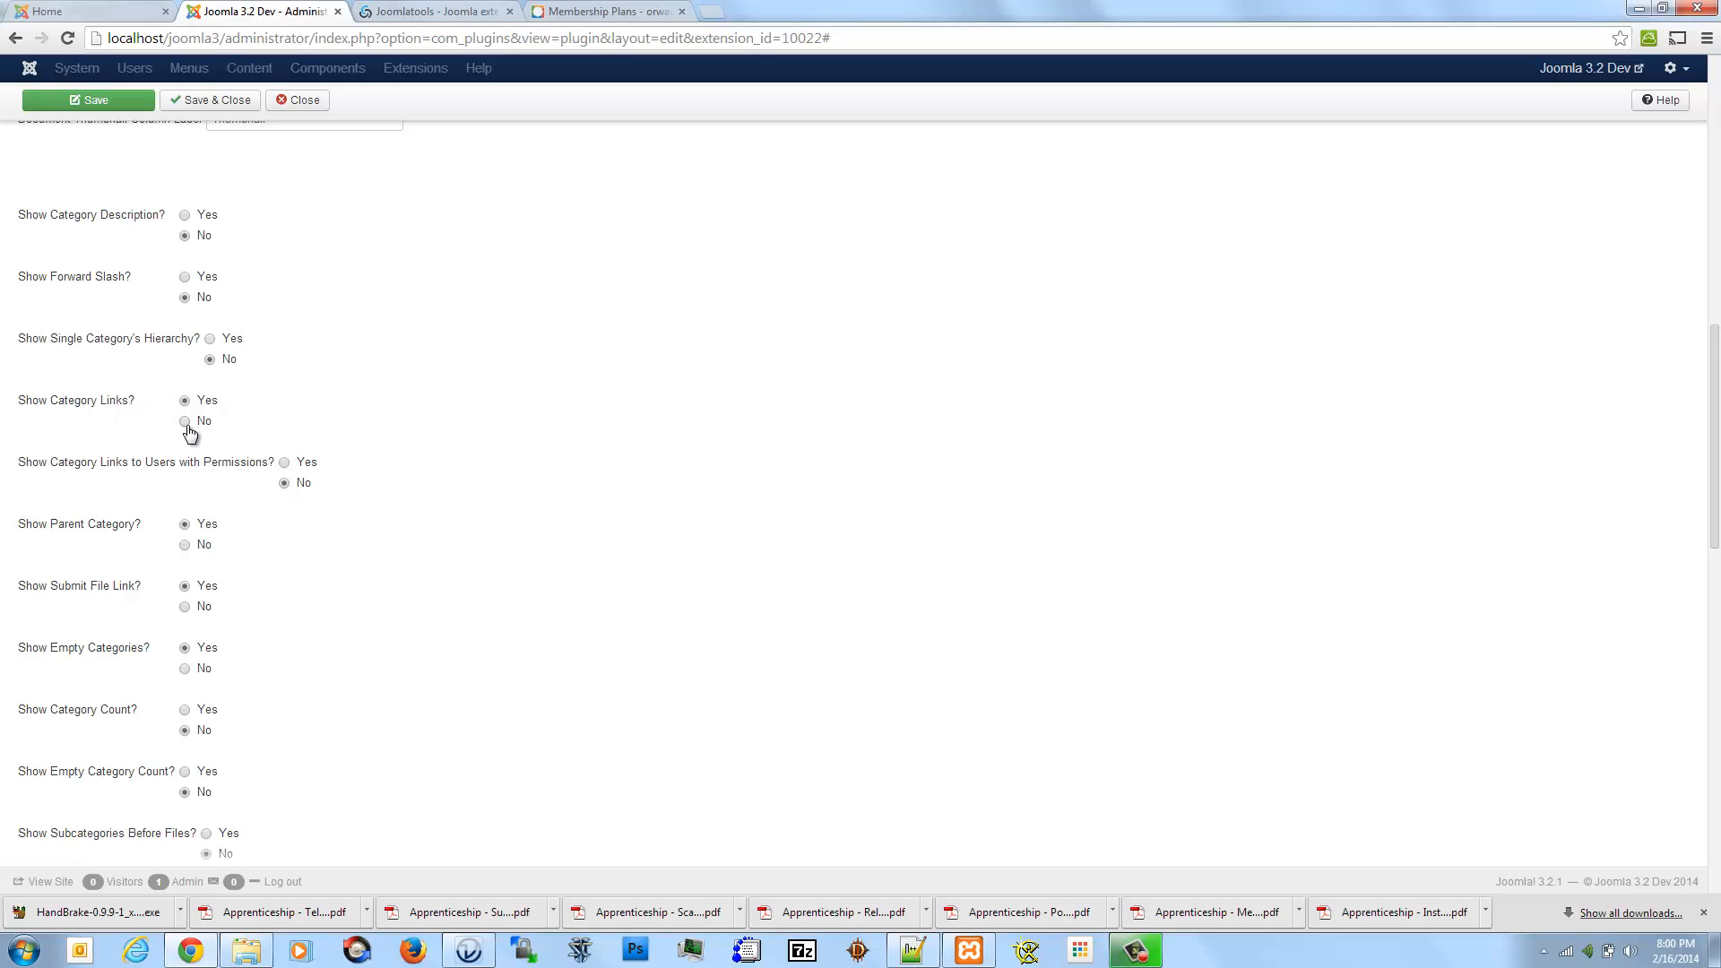
scroll(260, 444, down, 2)
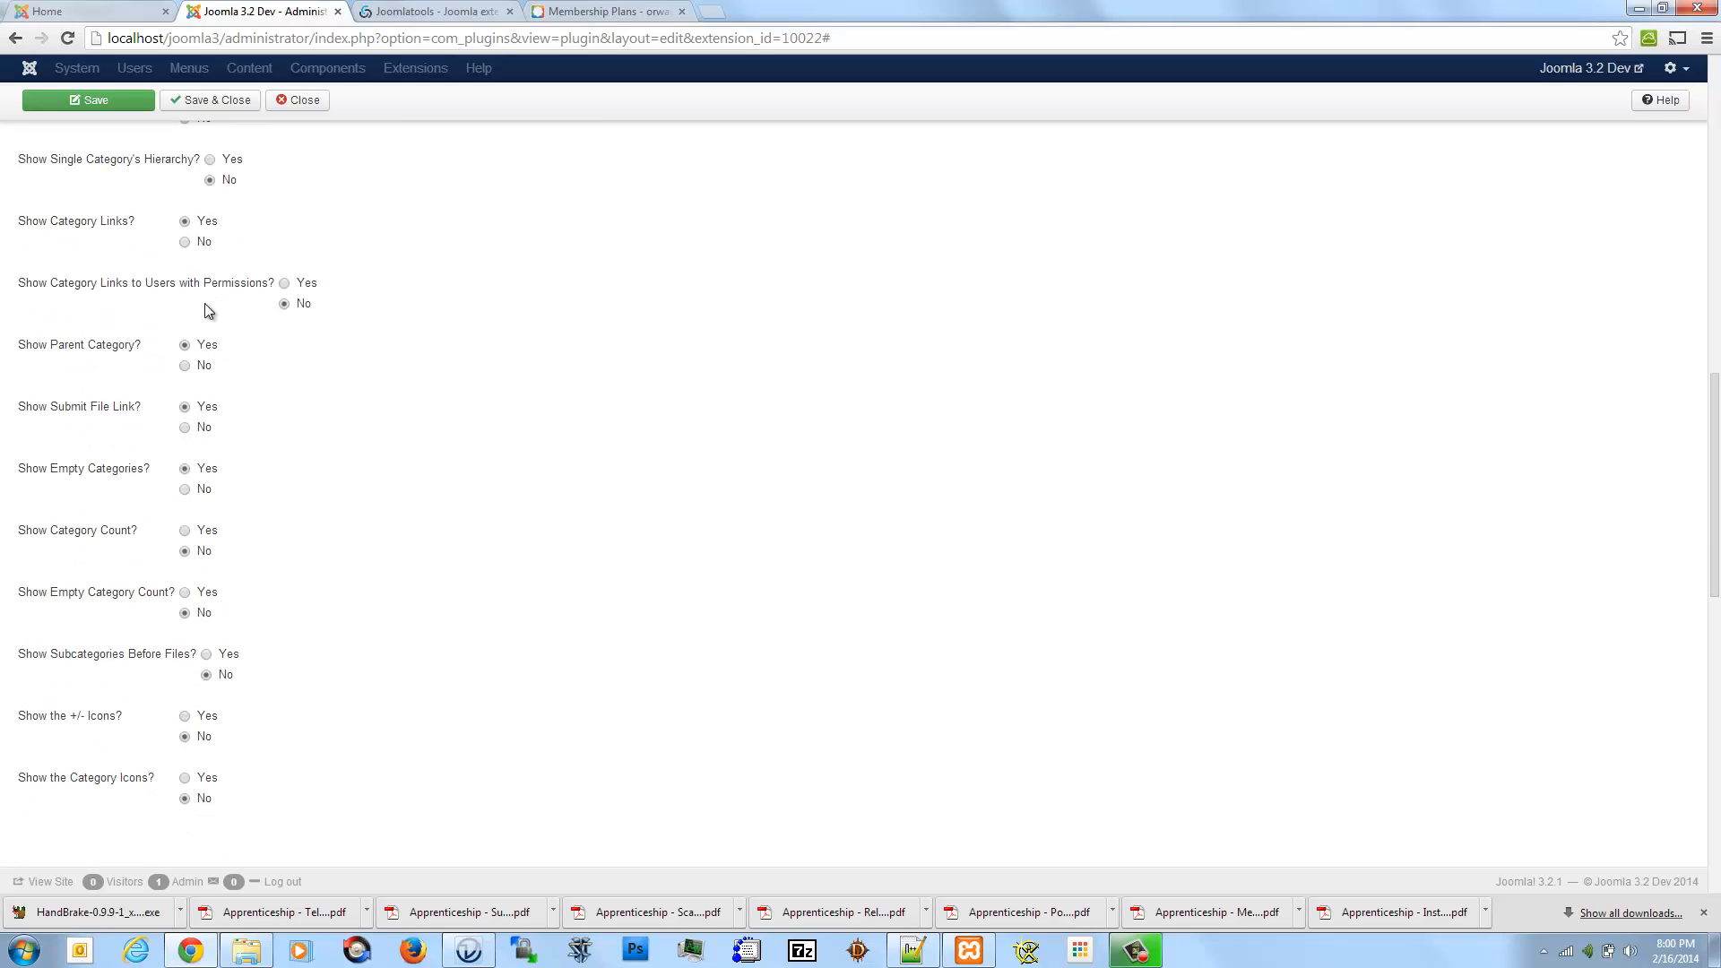
mouse_move(259, 291)
mouse_move(124, 285)
mouse_move(103, 224)
mouse_move(102, 408)
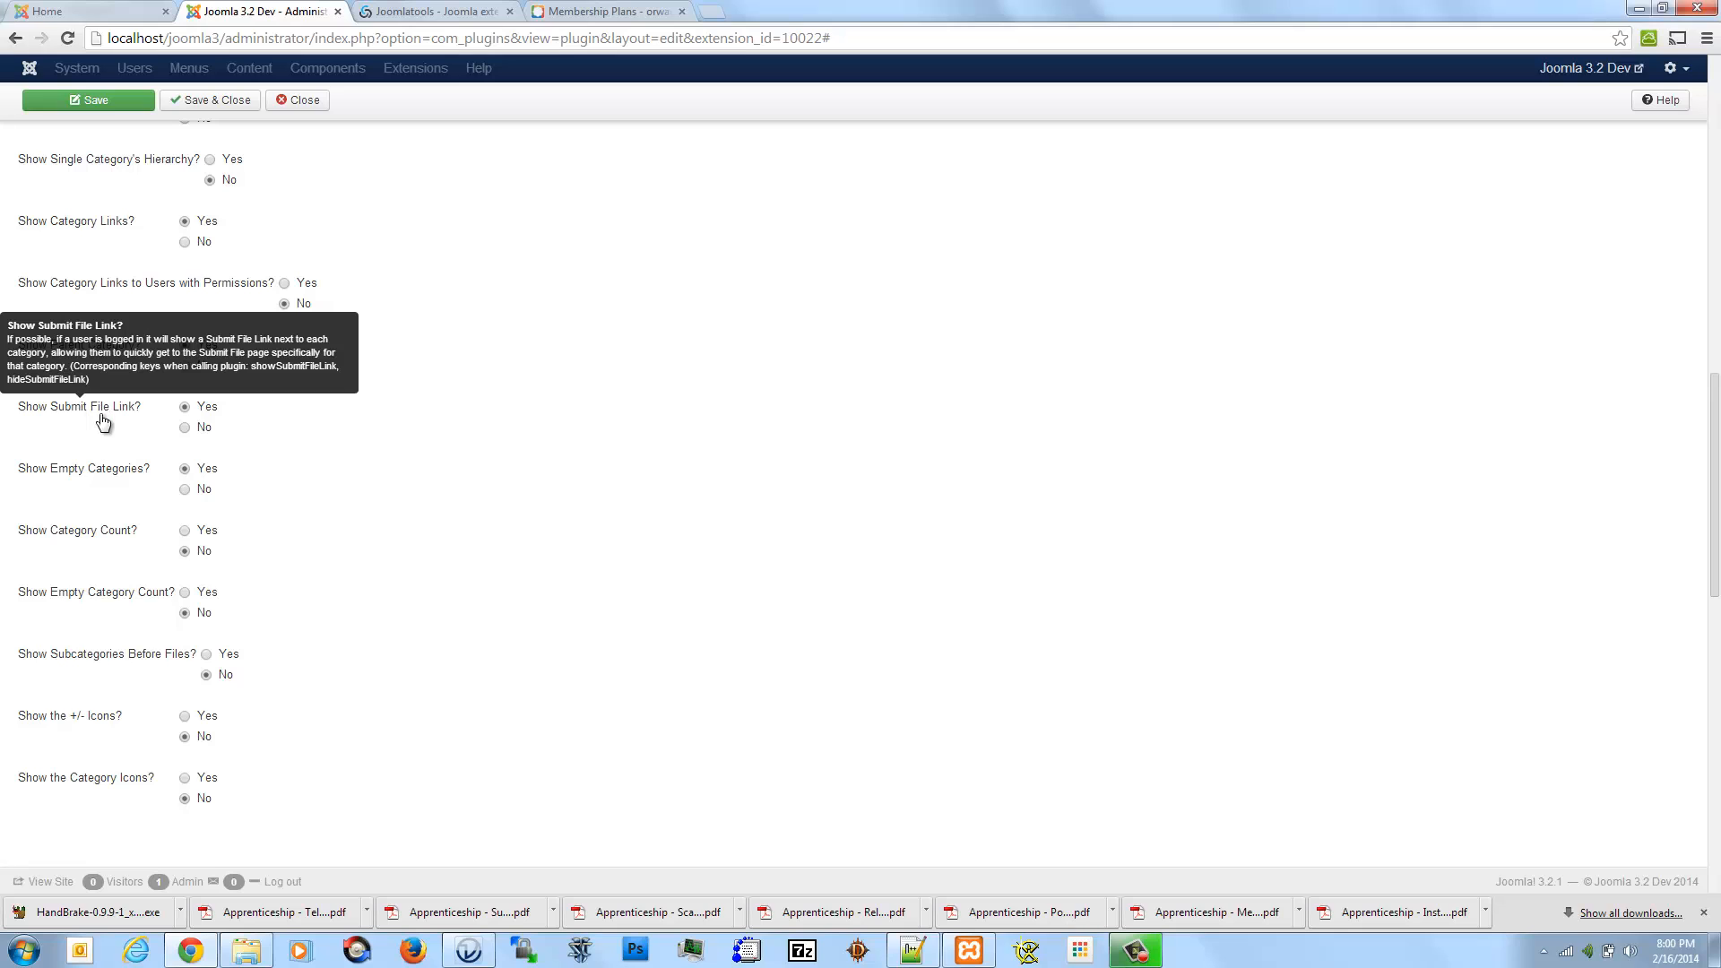
scroll(238, 494, down, 1)
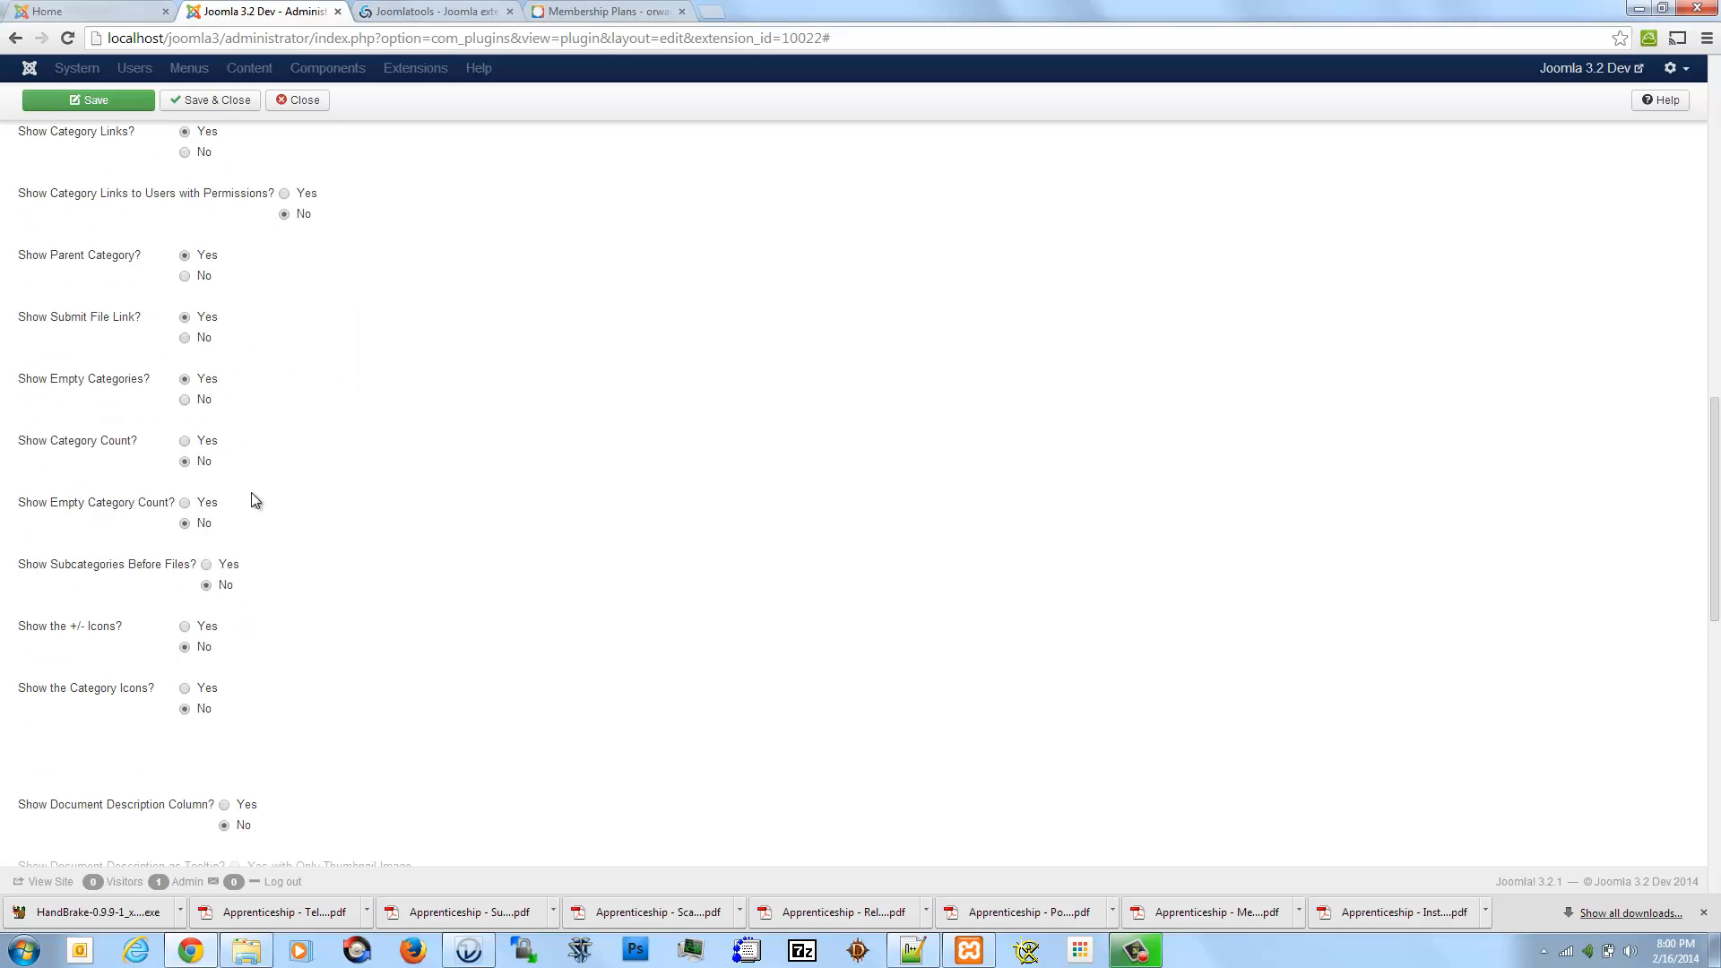
mouse_move(82, 316)
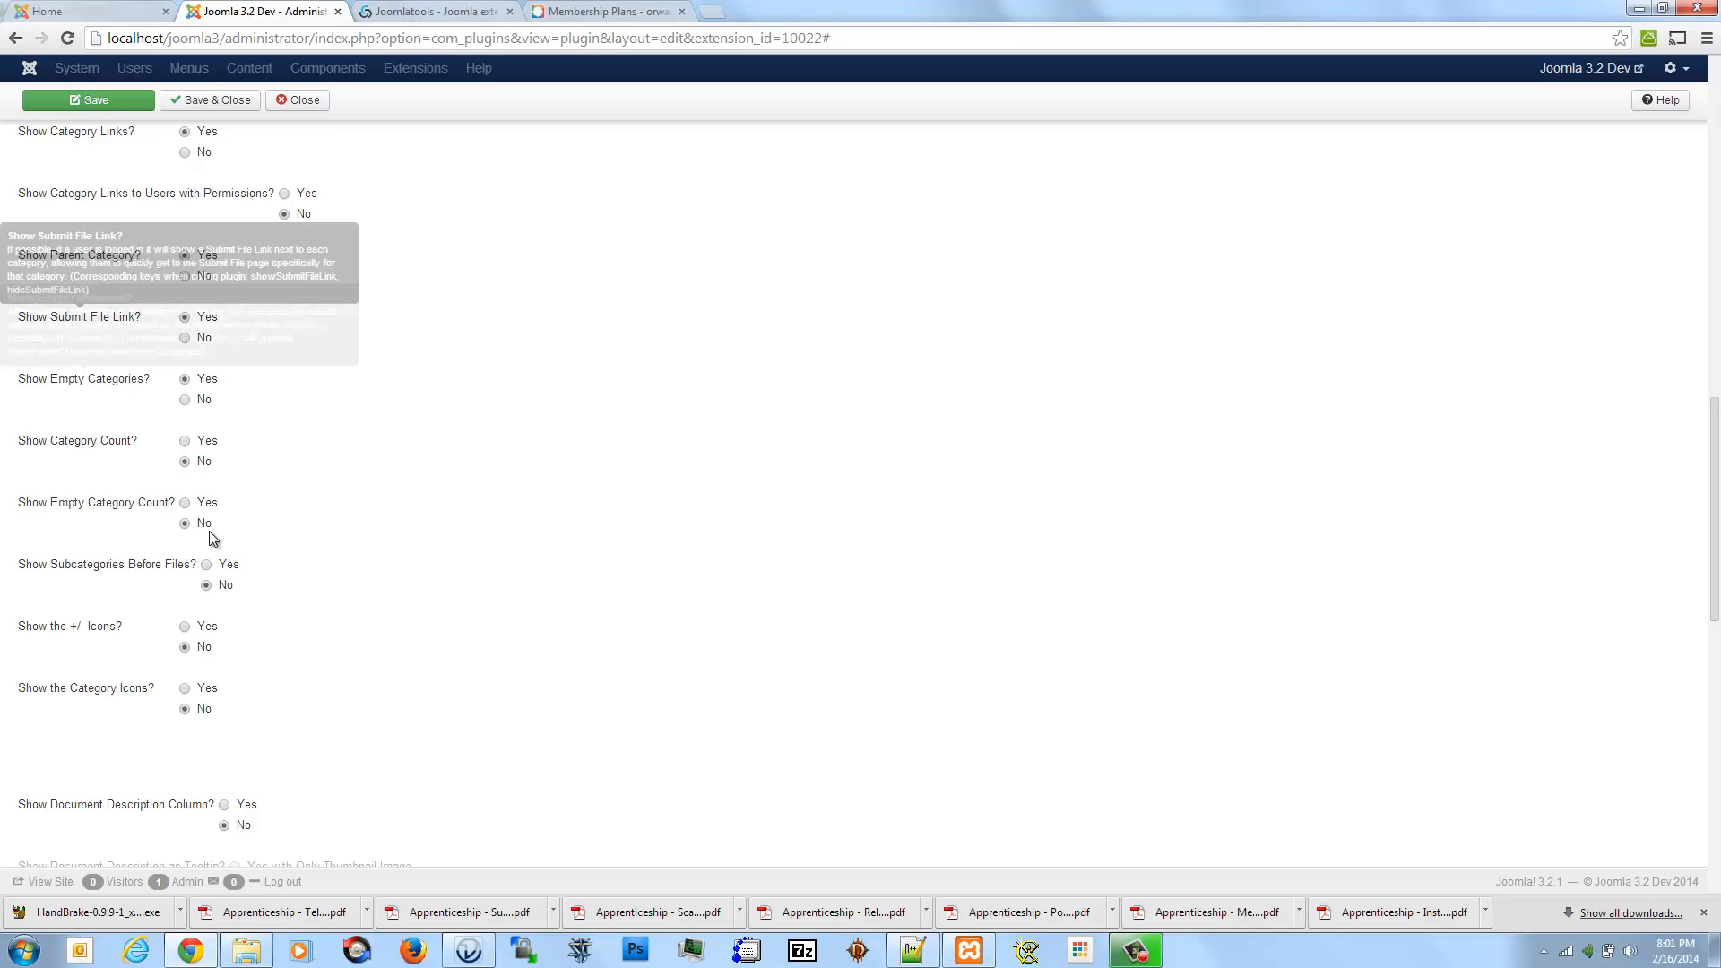
- Review the remaining Display Options, covering category icons, document description, size, dates, uploader, file type and New label
scroll(245, 570, down, 2)
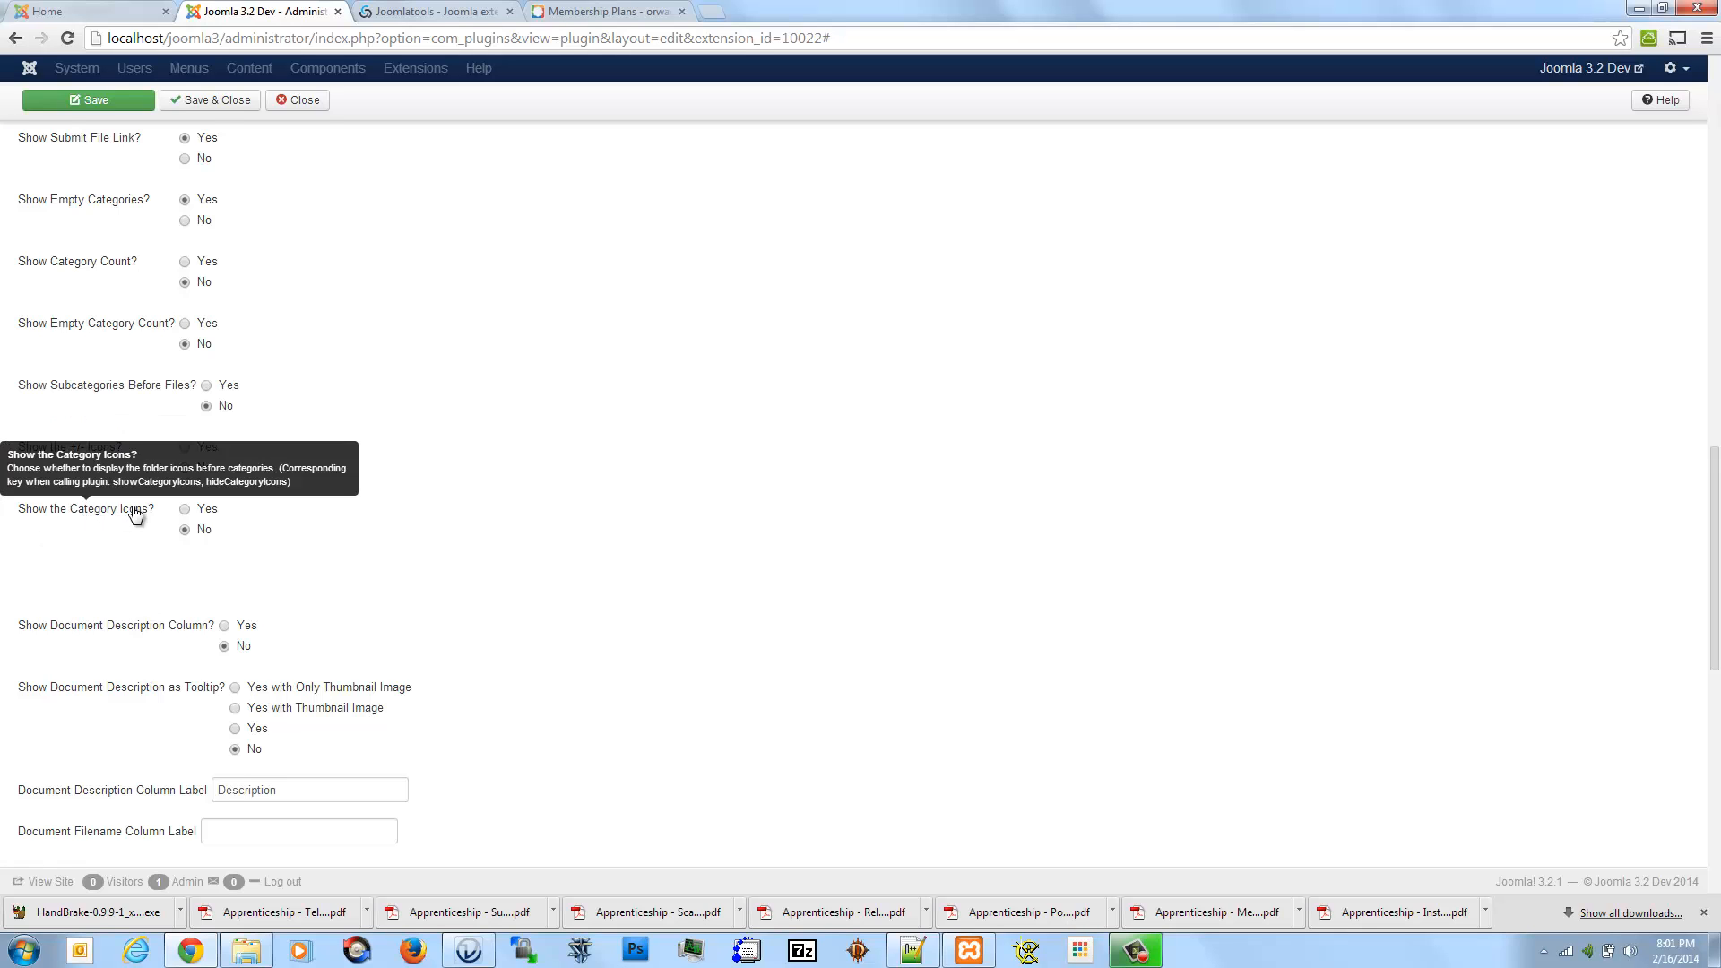
scroll(266, 588, down, 1)
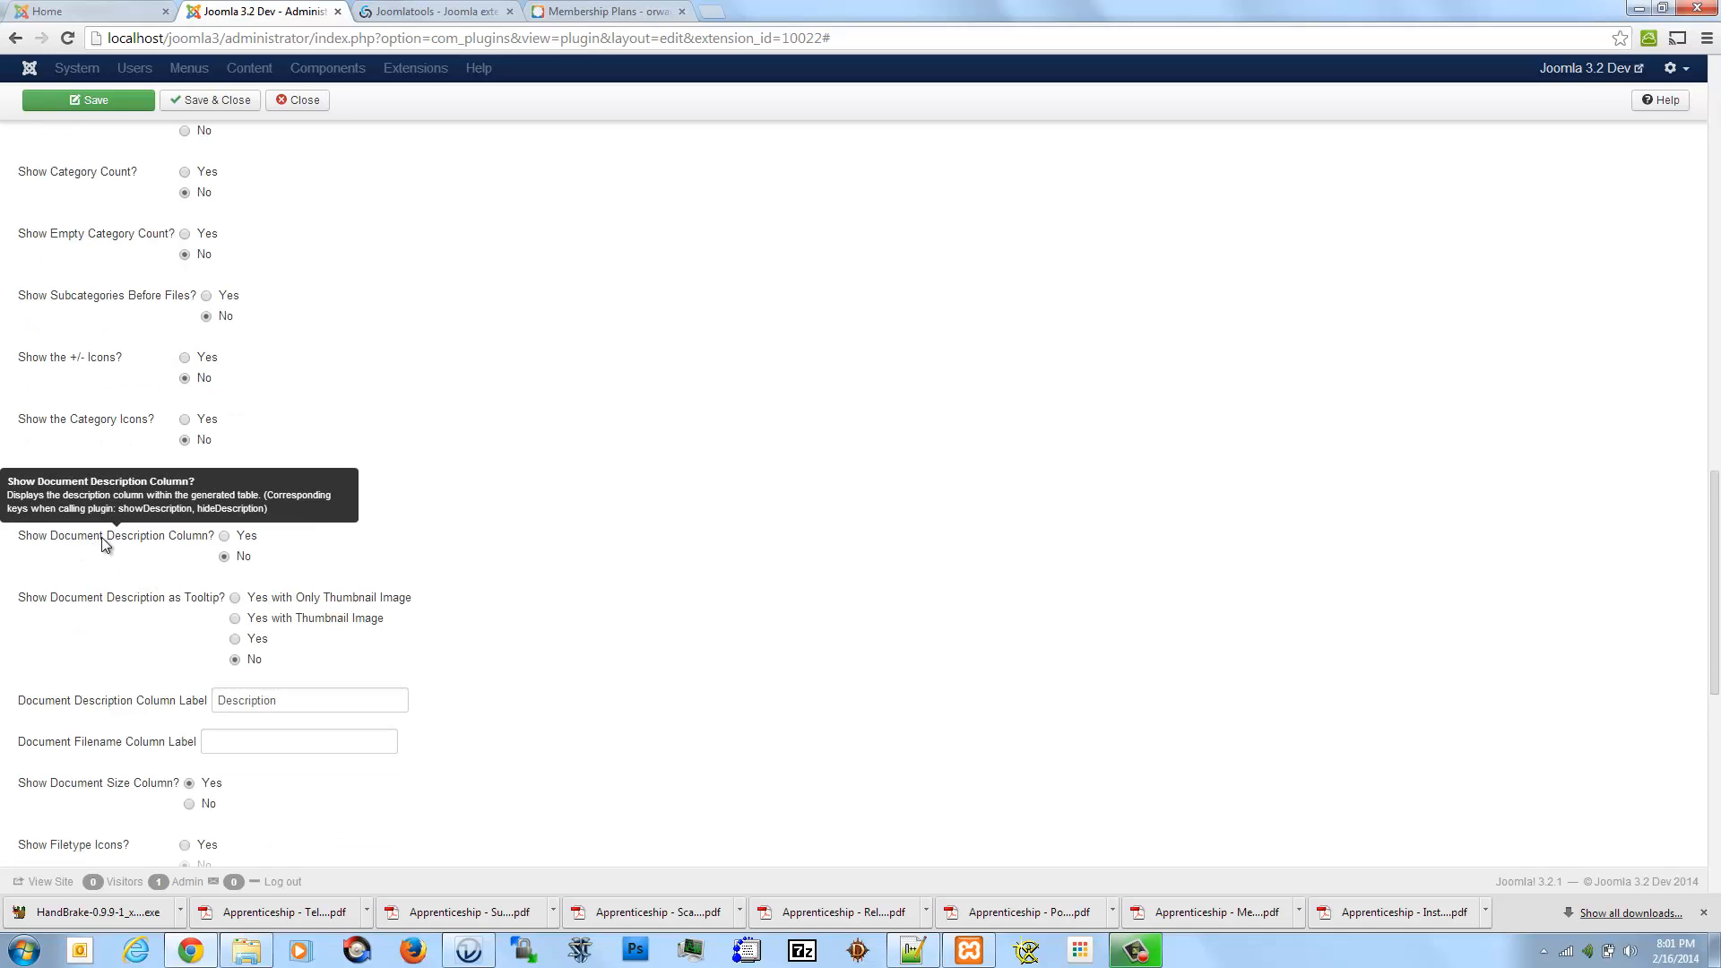
scroll(277, 468, down, 2)
scroll(143, 473, down, 2)
scroll(157, 516, down, 1)
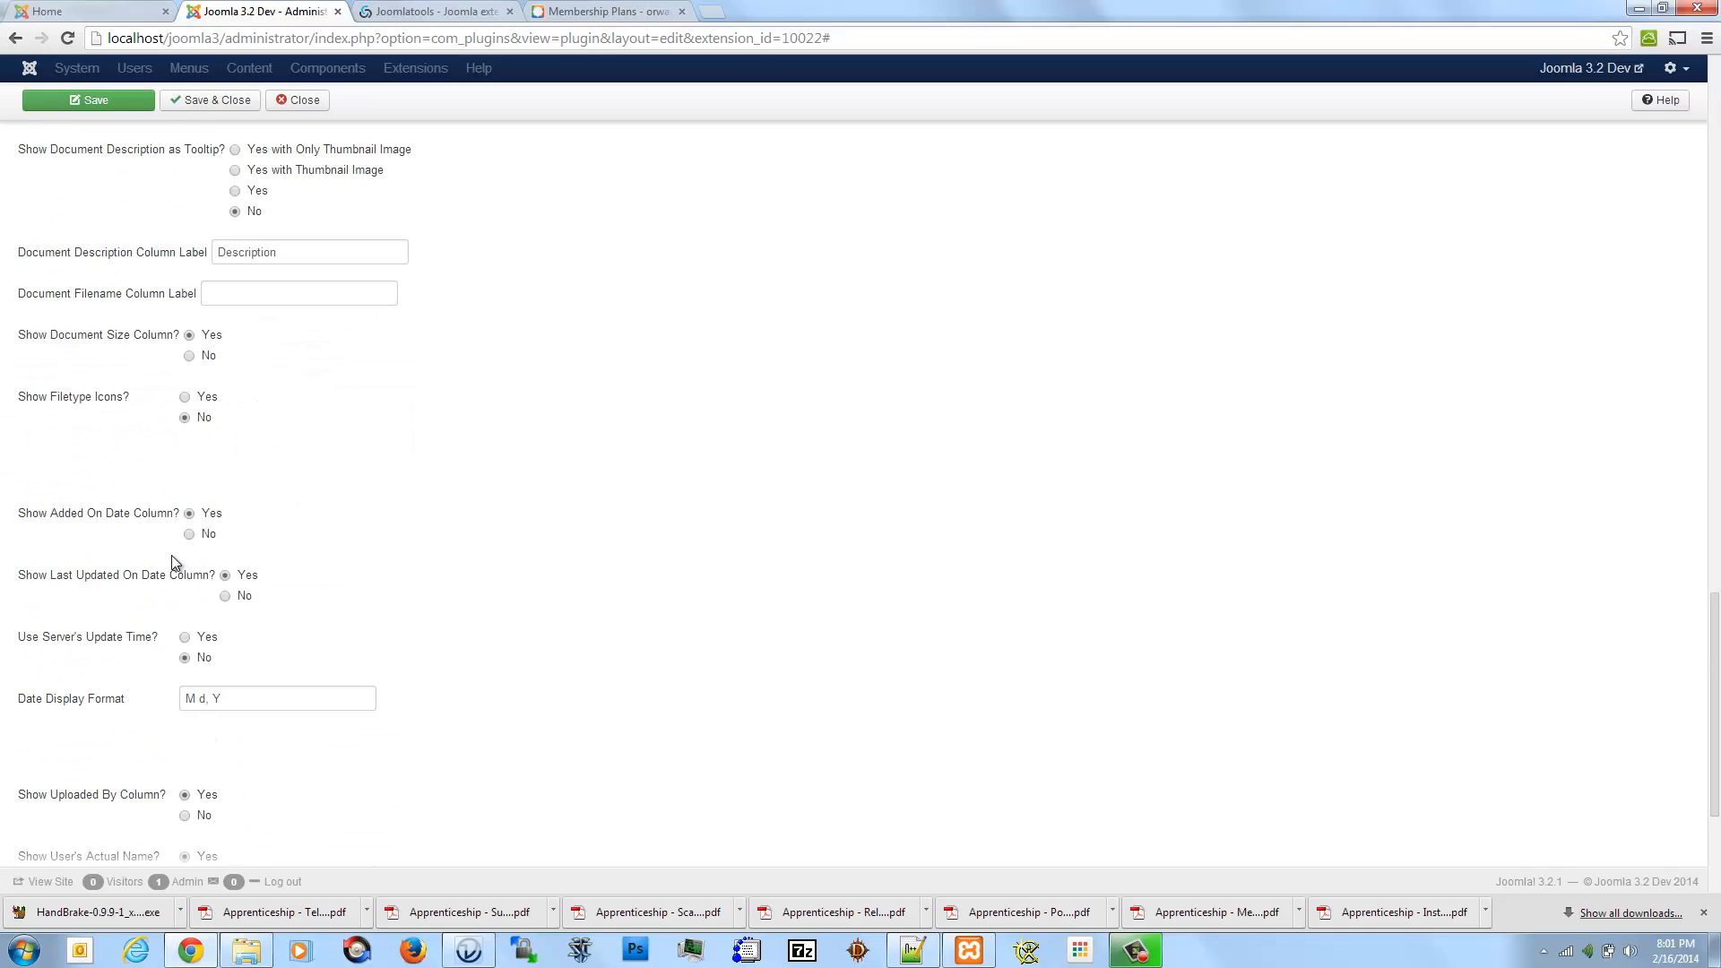
scroll(186, 554, down, 3)
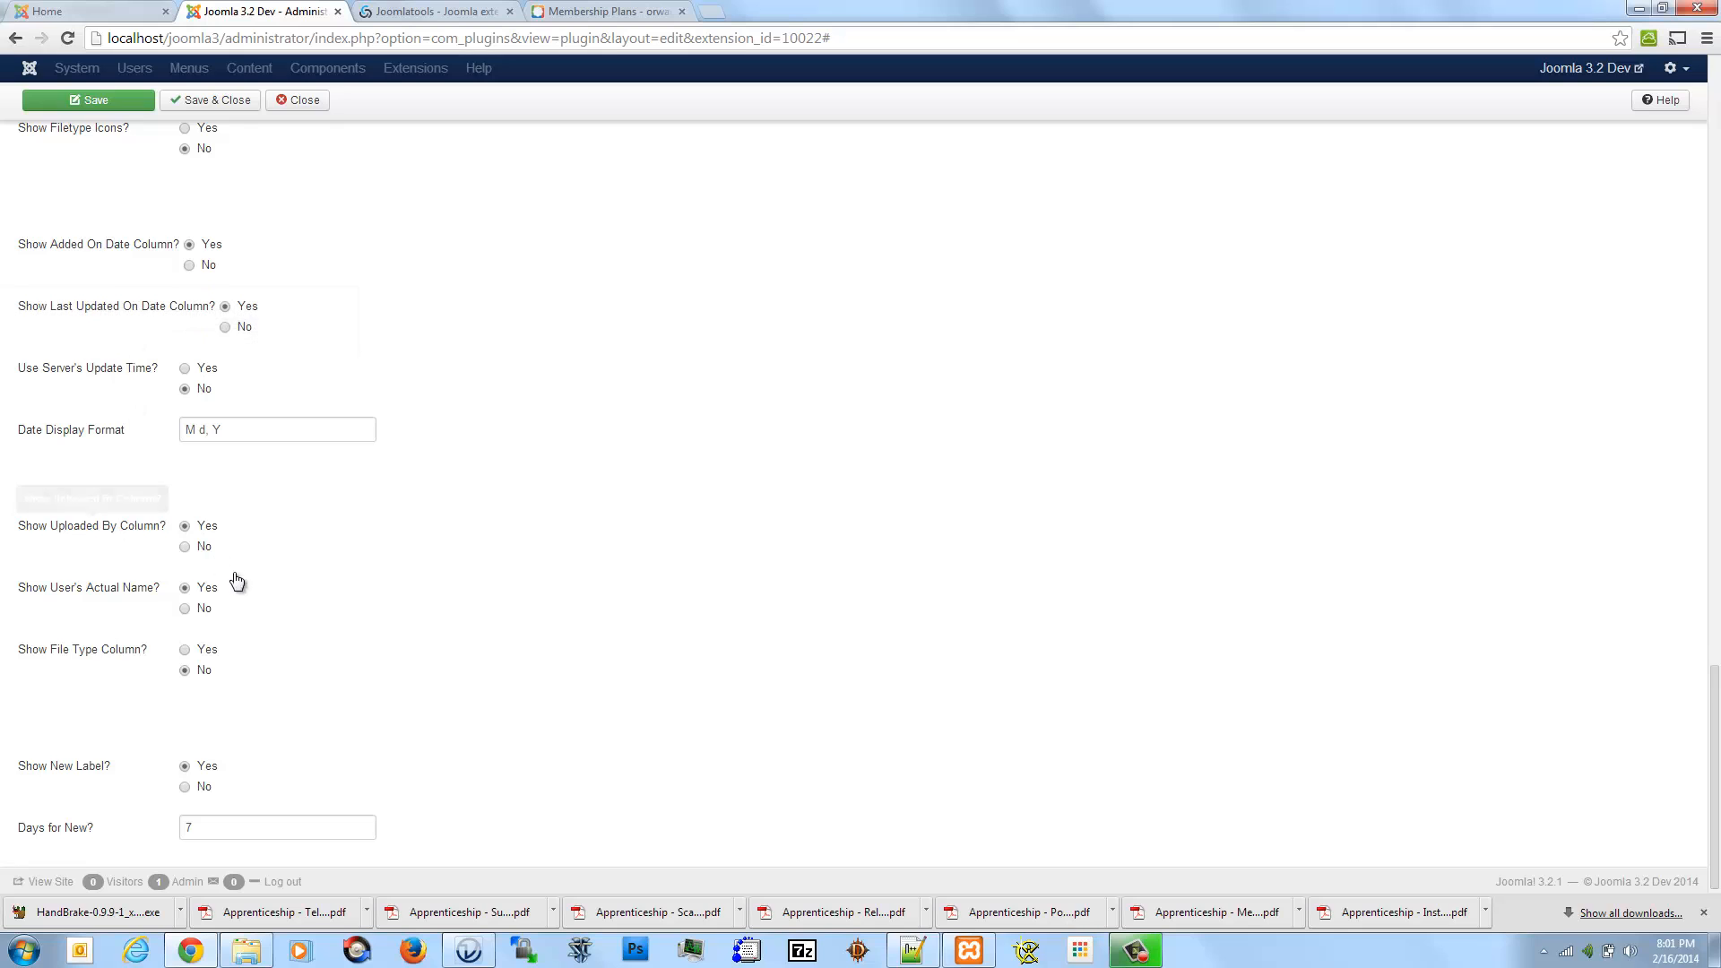
scroll(273, 588, up, 10)
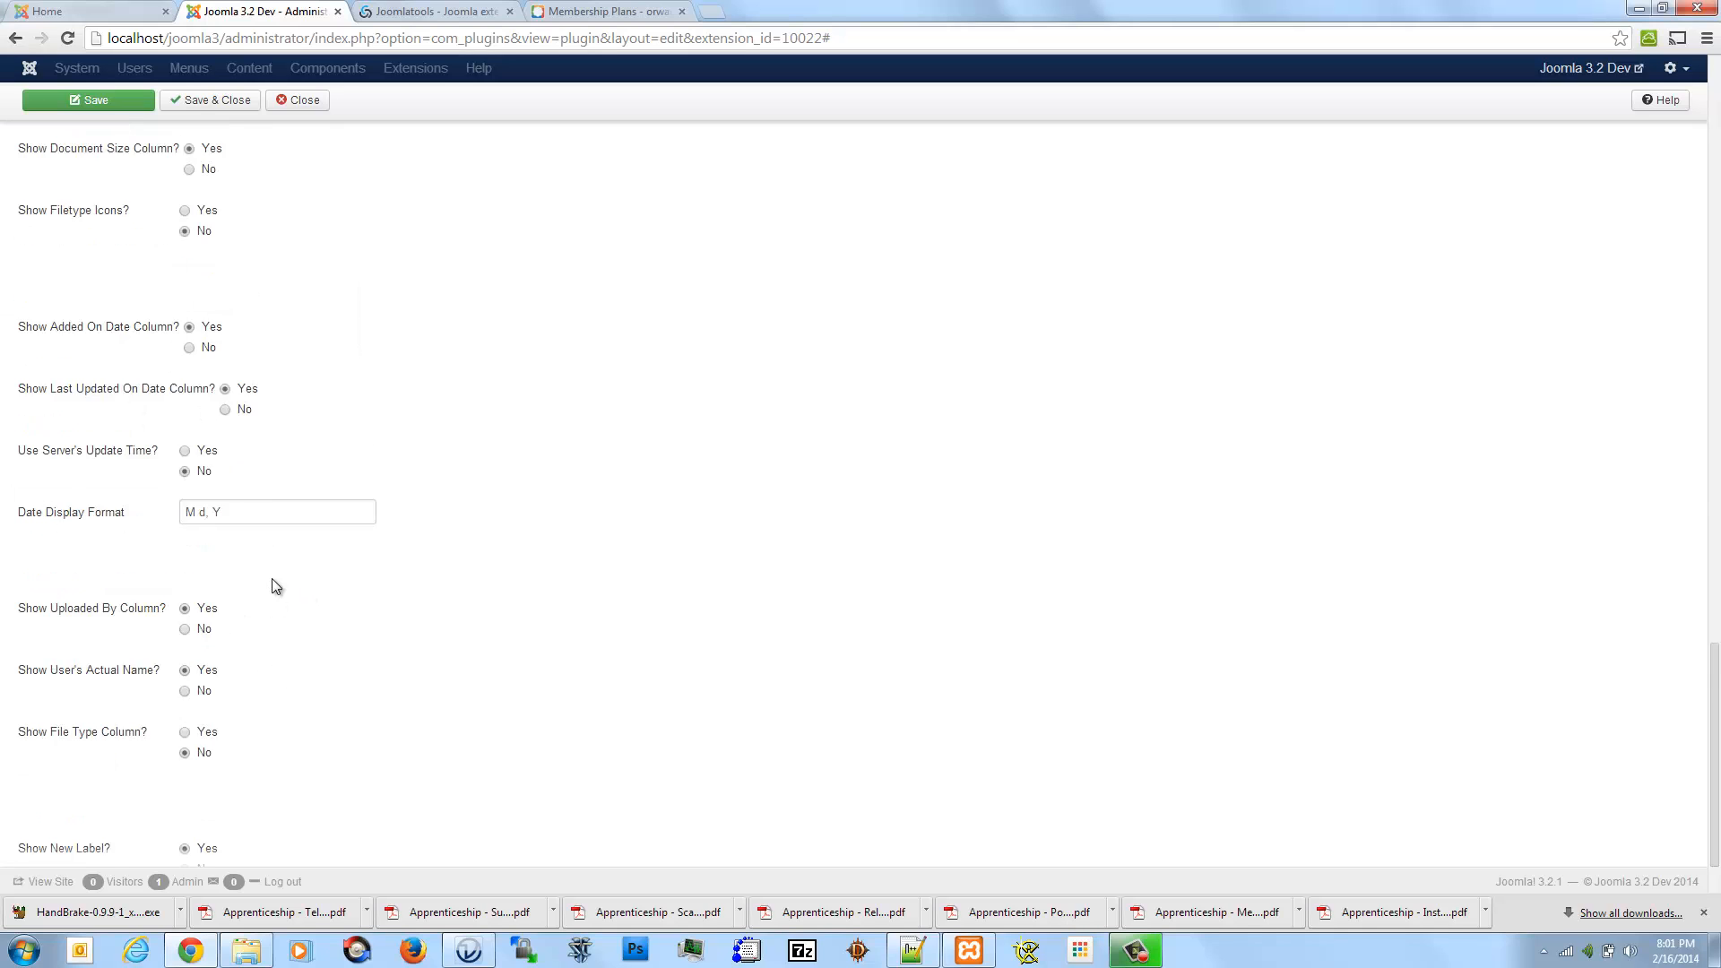
scroll(273, 565, up, 12)
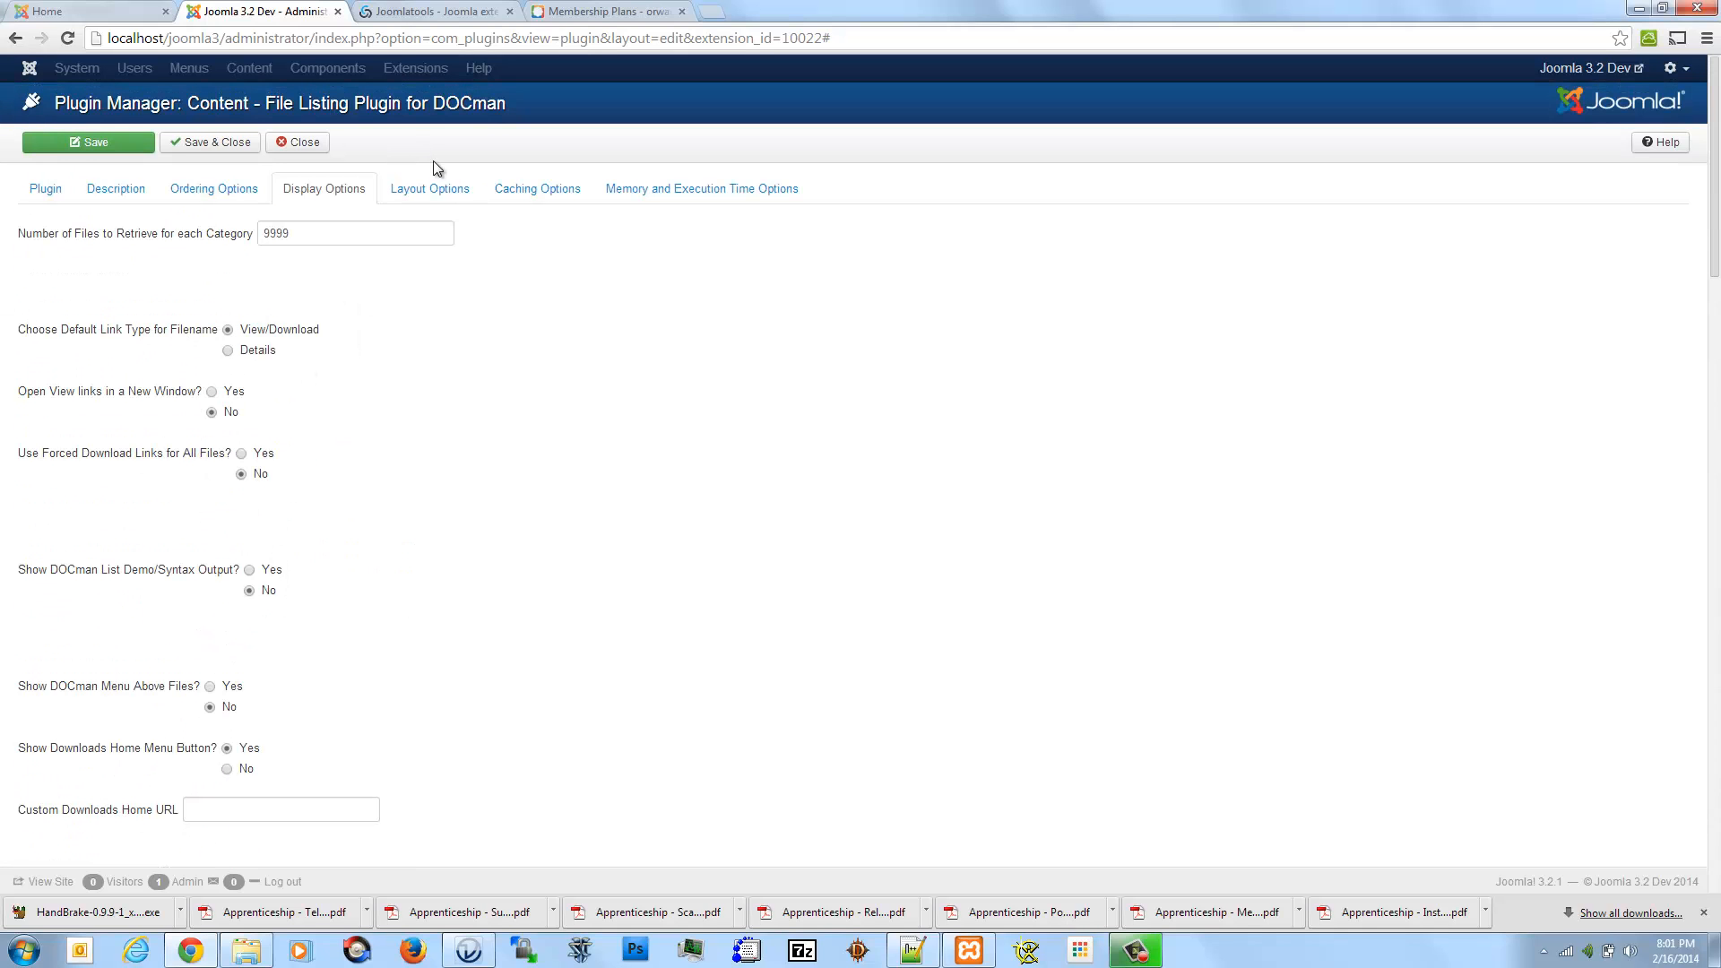
- Examine the Layout Options for automatic file list expansion, custom widths and the column counts of the column layouts
click(436, 190)
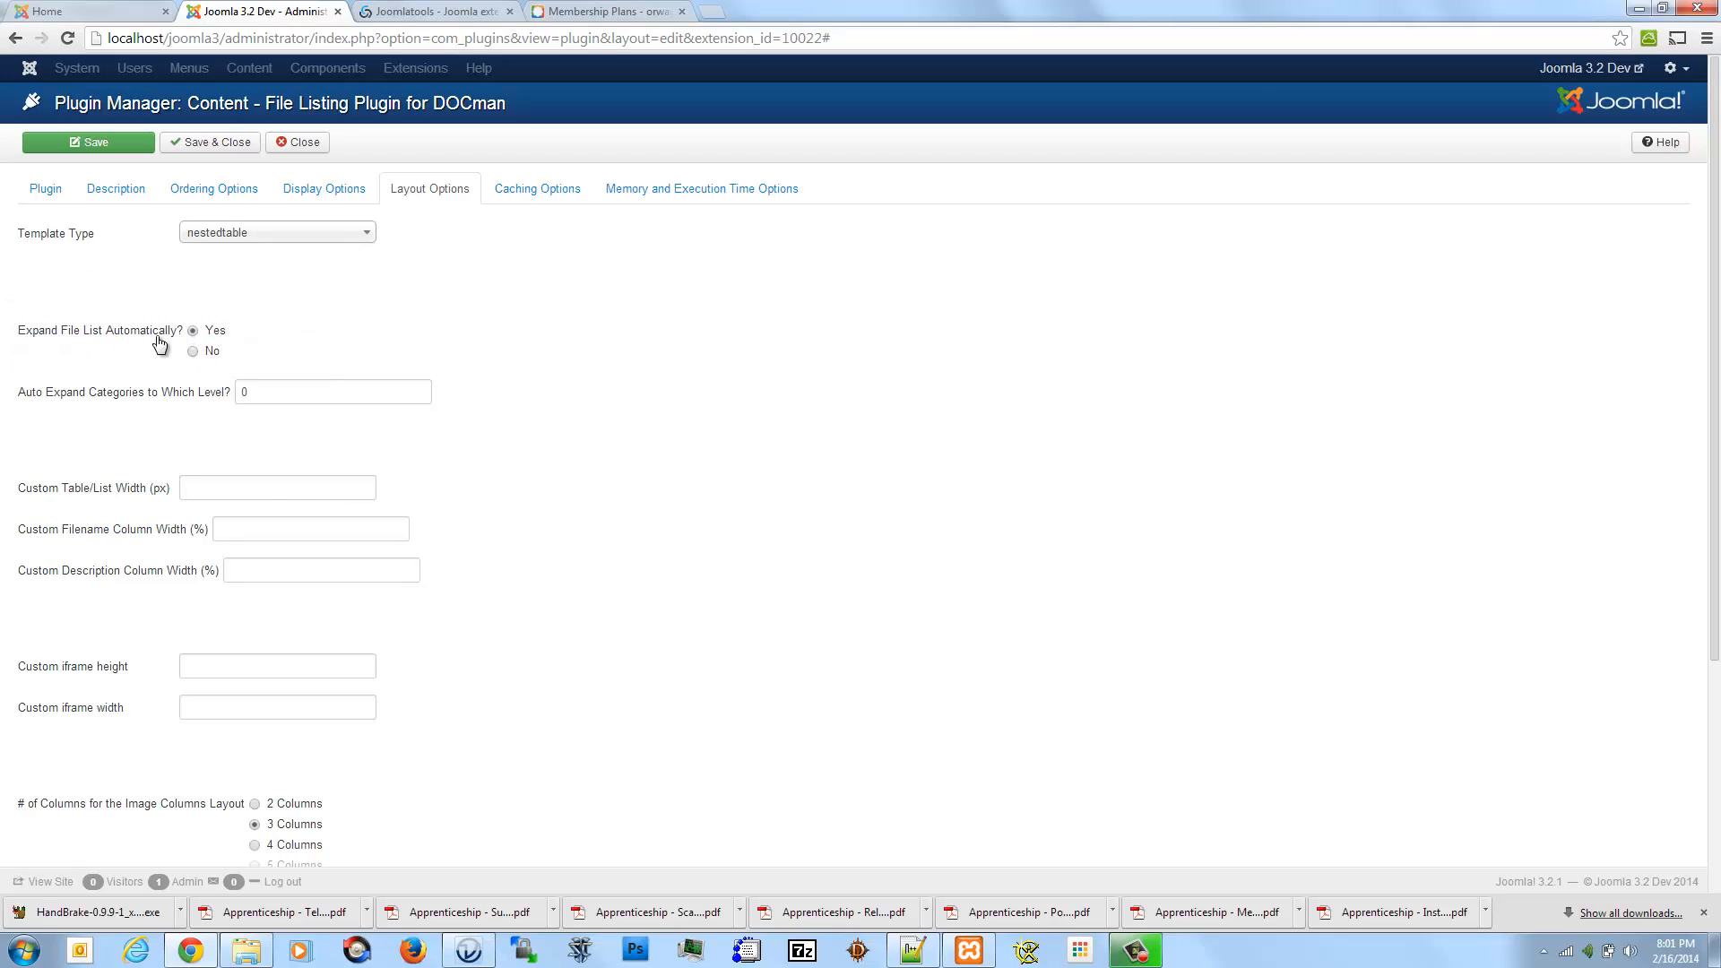
mouse_move(149, 337)
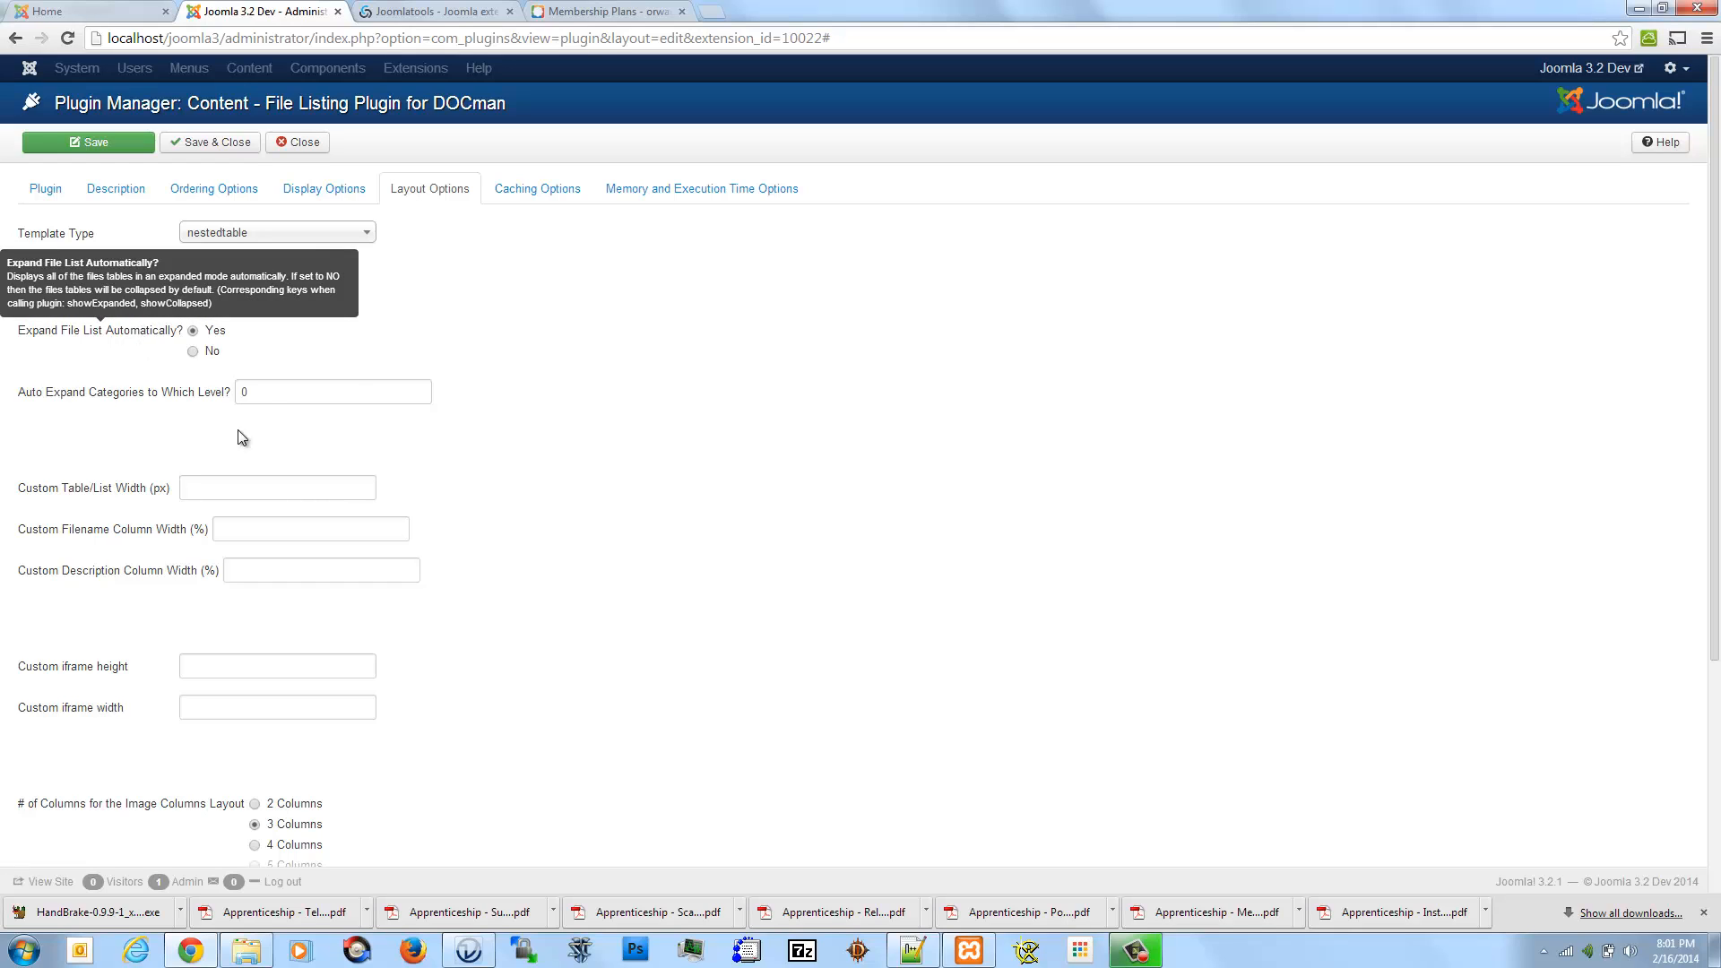
scroll(472, 457, down, 3)
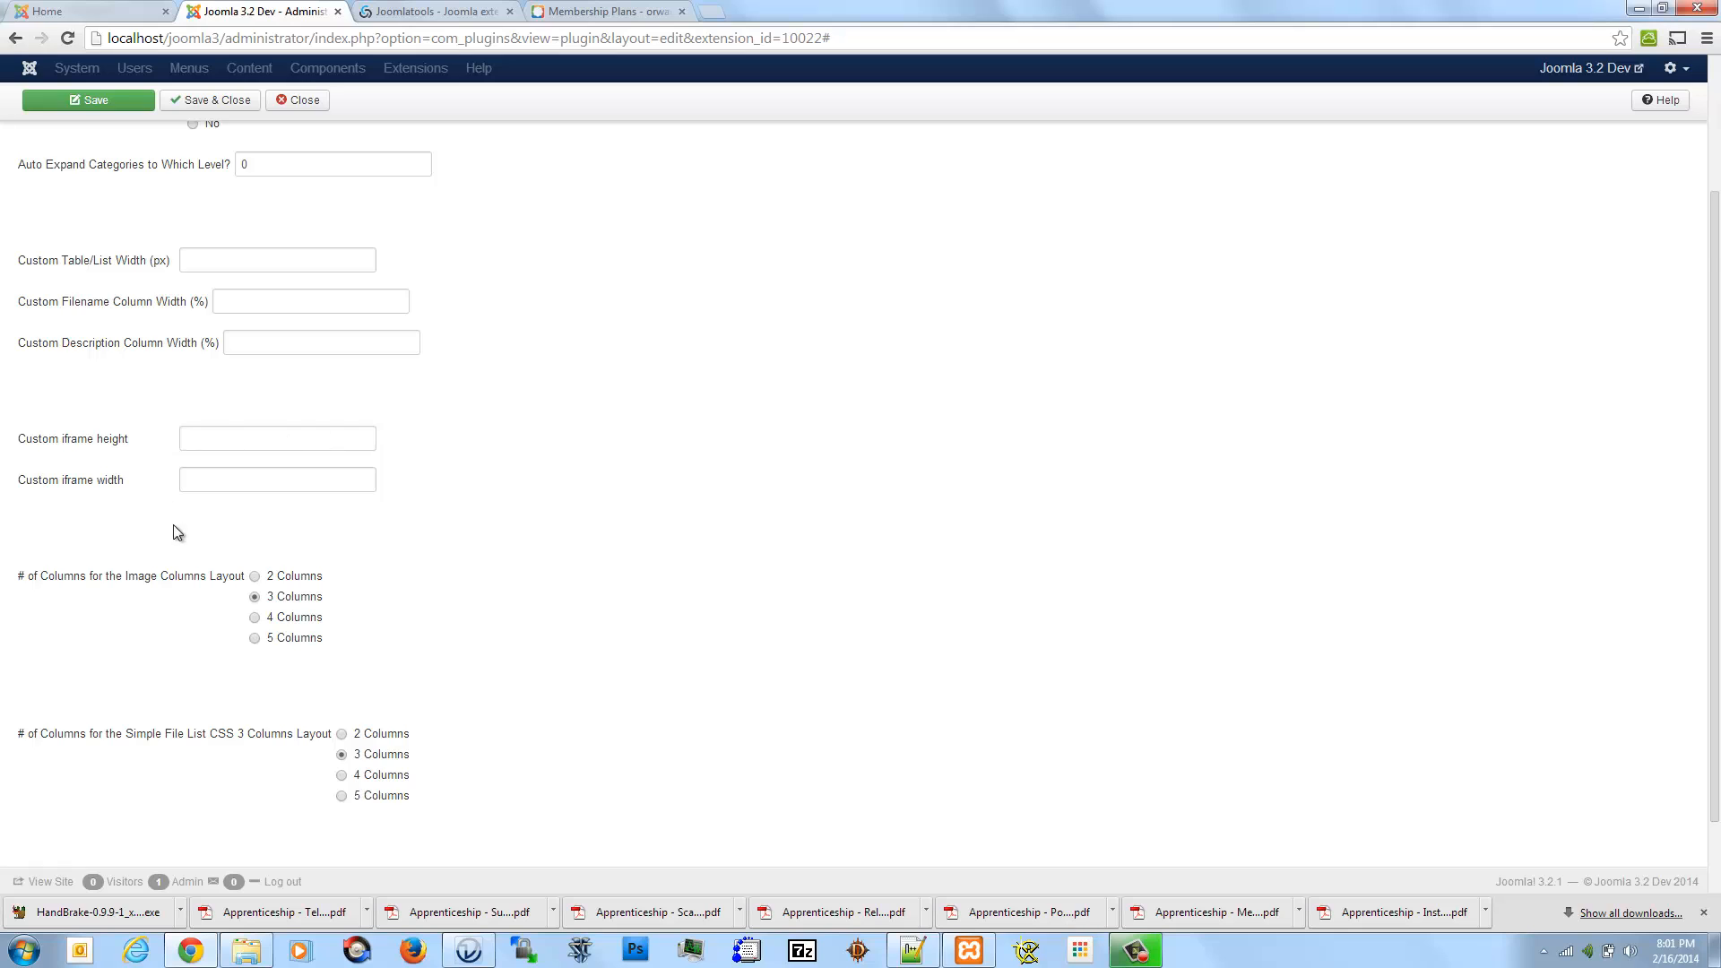
scroll(188, 538, down, 1)
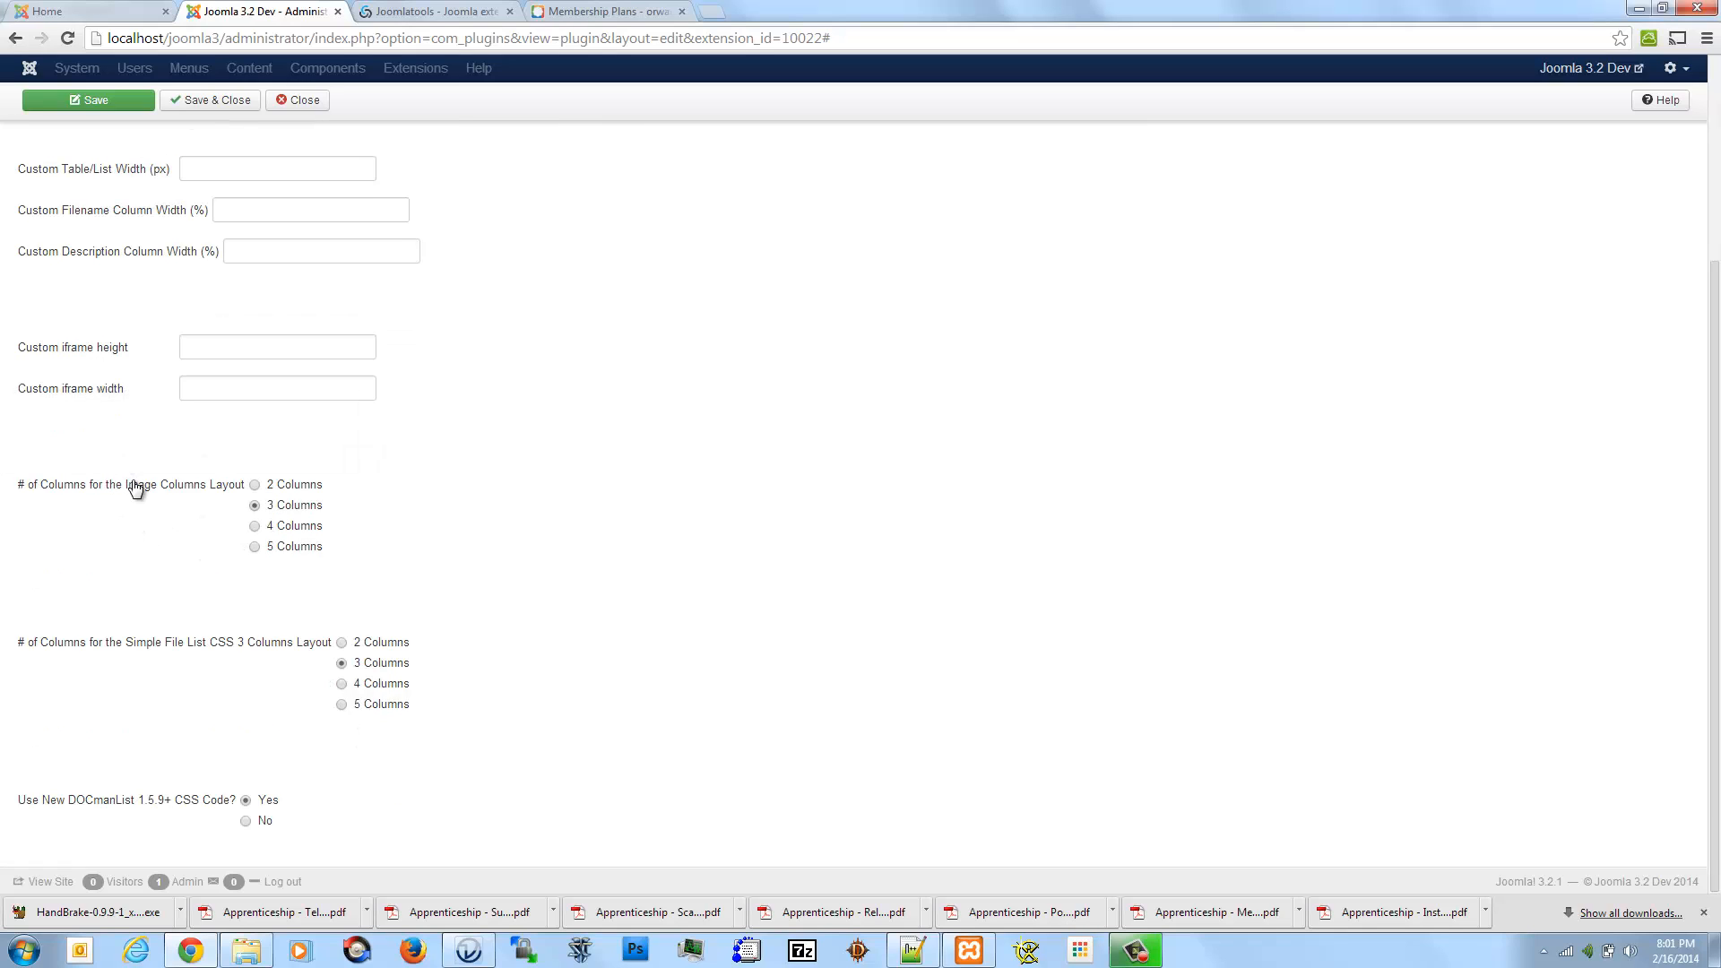
mouse_move(179, 648)
mouse_move(196, 497)
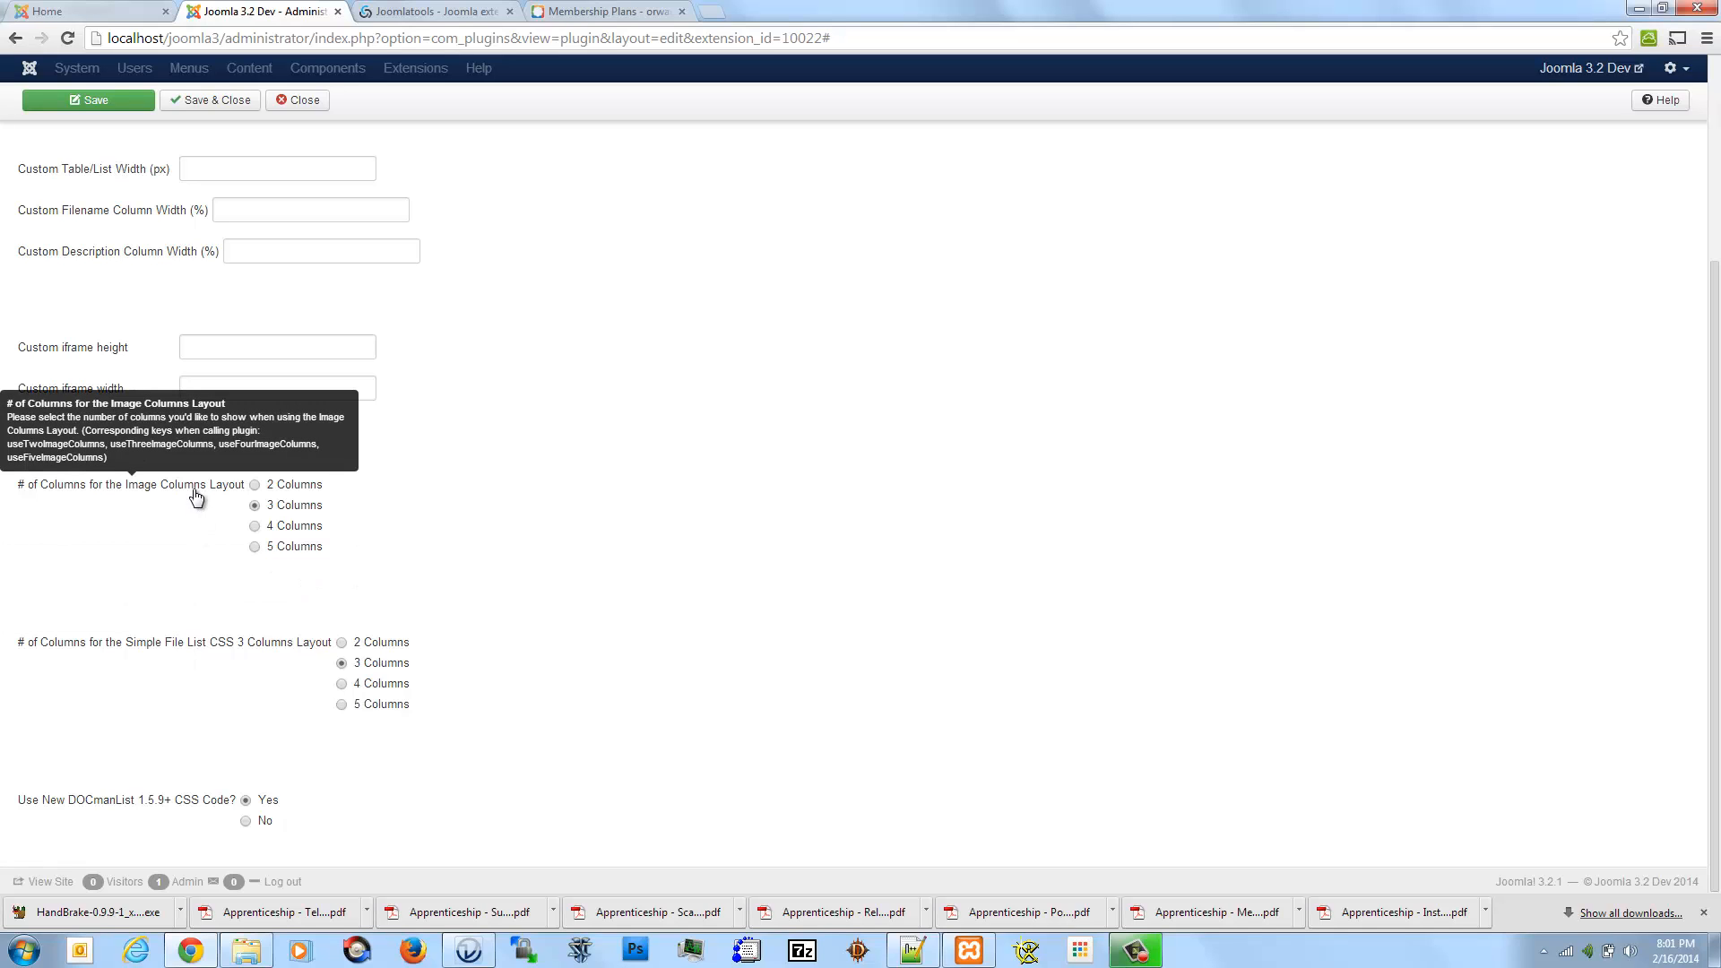
scroll(438, 526, up, 4)
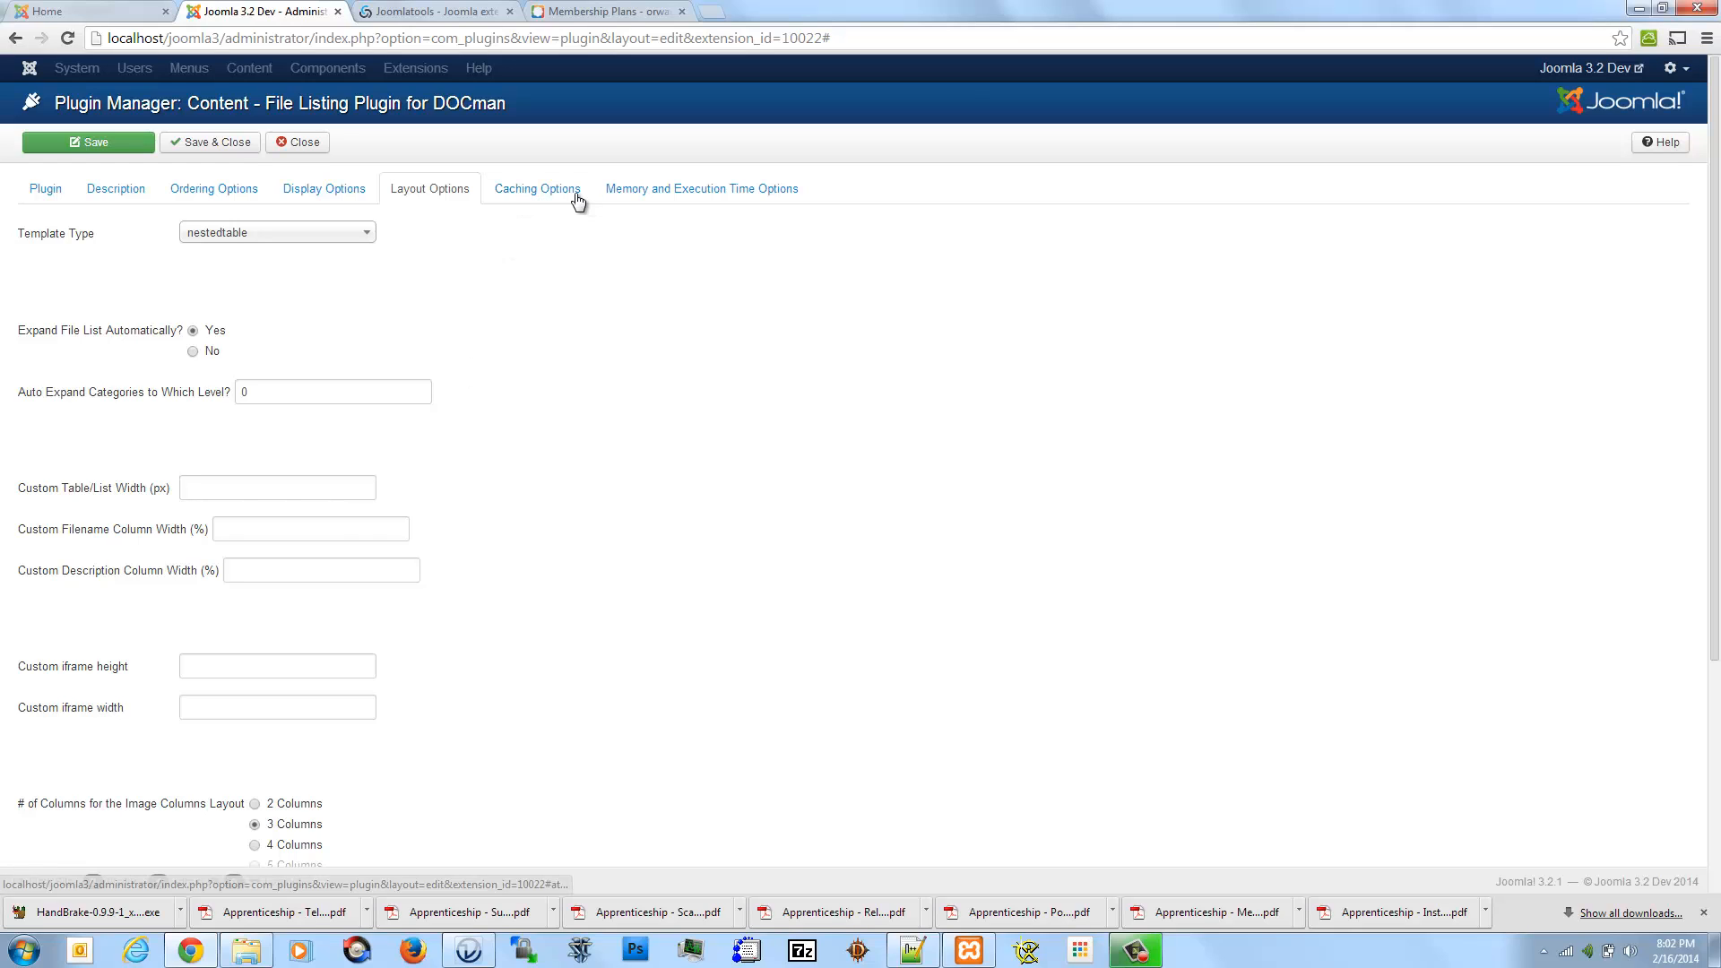
- Read the explanation of Force Output Caching in the Caching Options and open the Memory and Execution Time Options
click(577, 198)
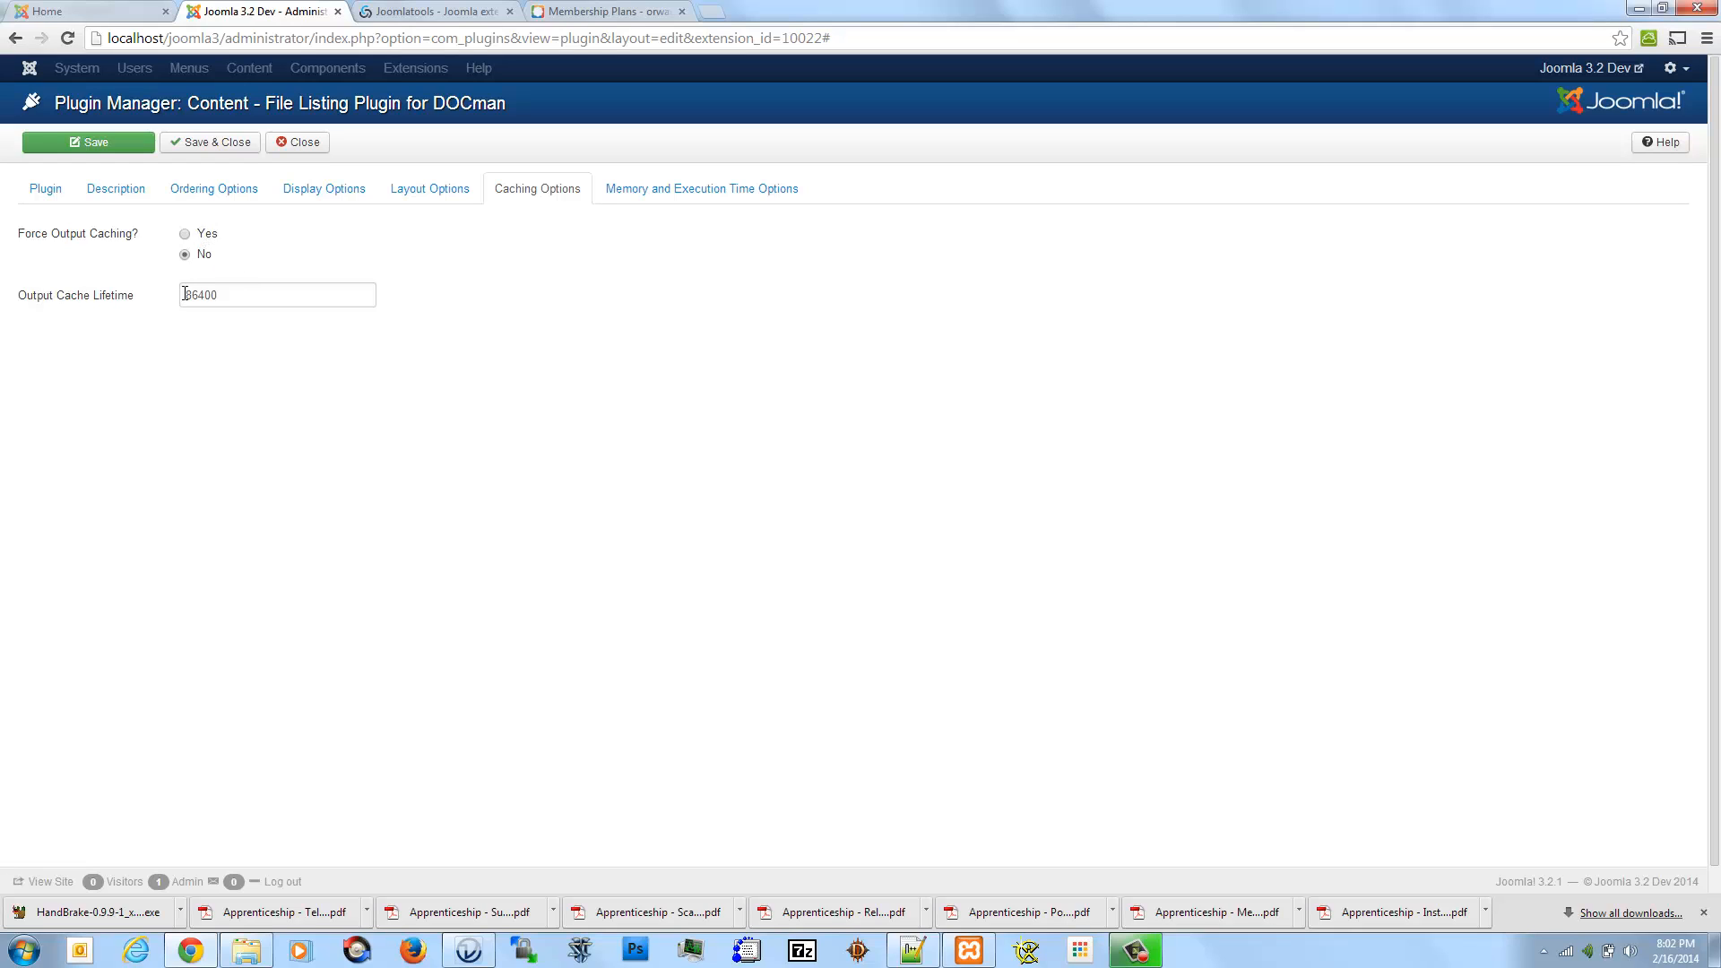
mouse_move(94, 242)
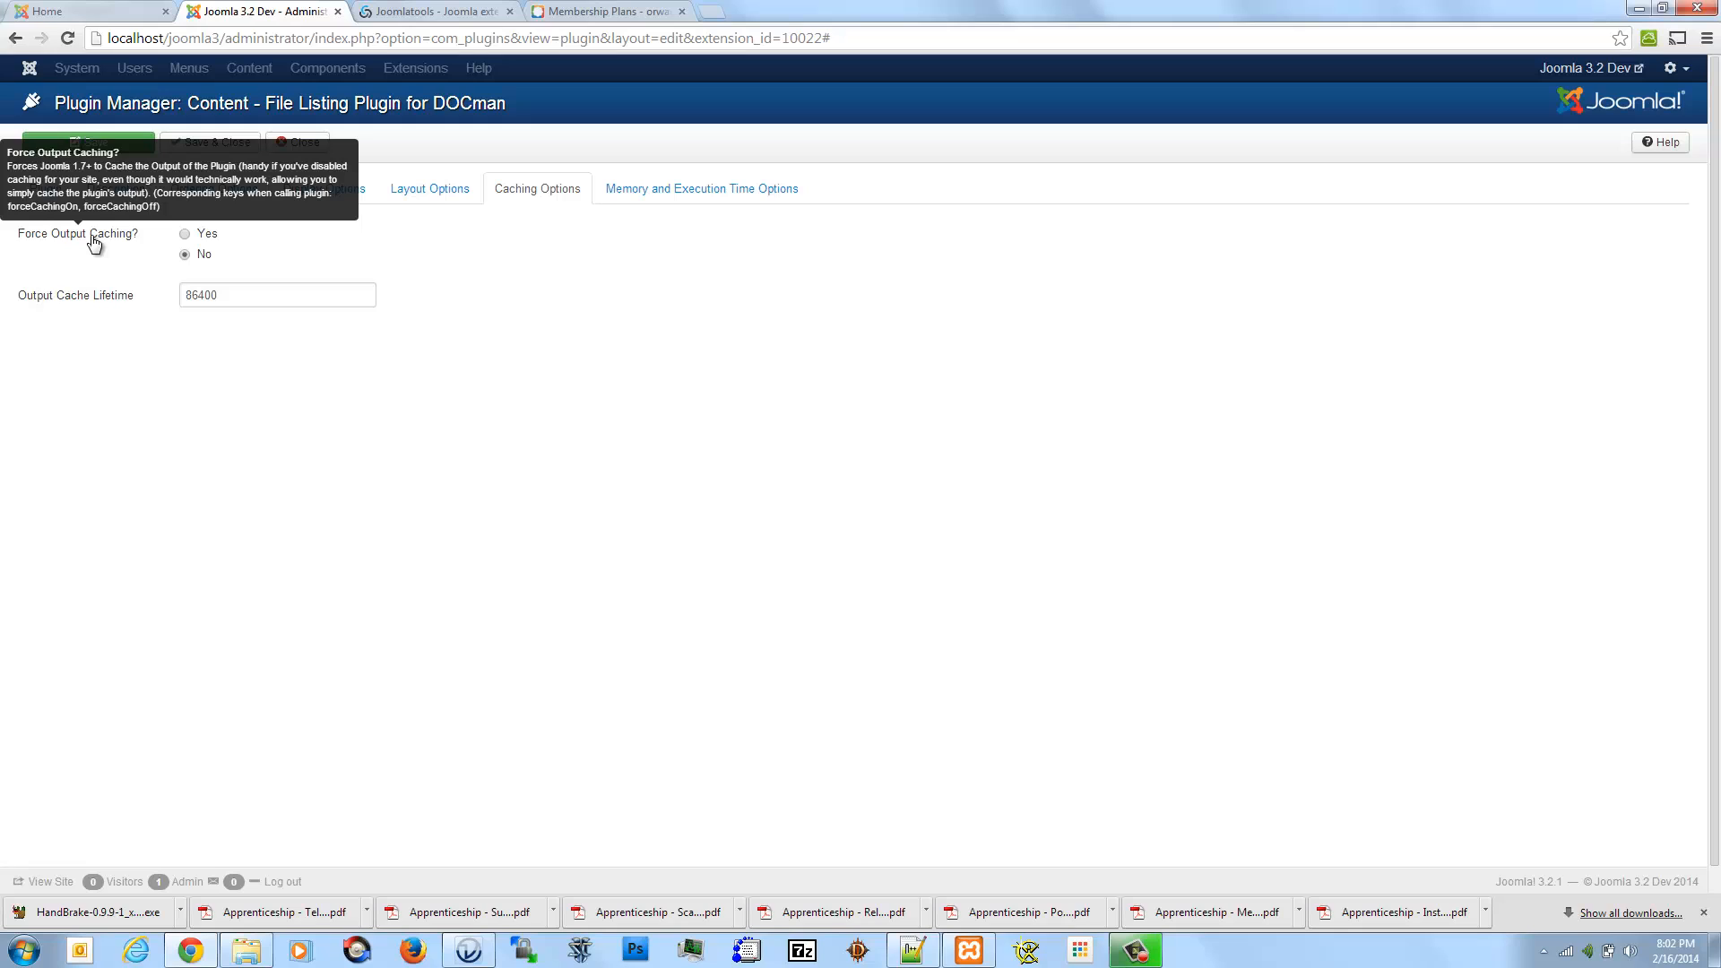
click(657, 190)
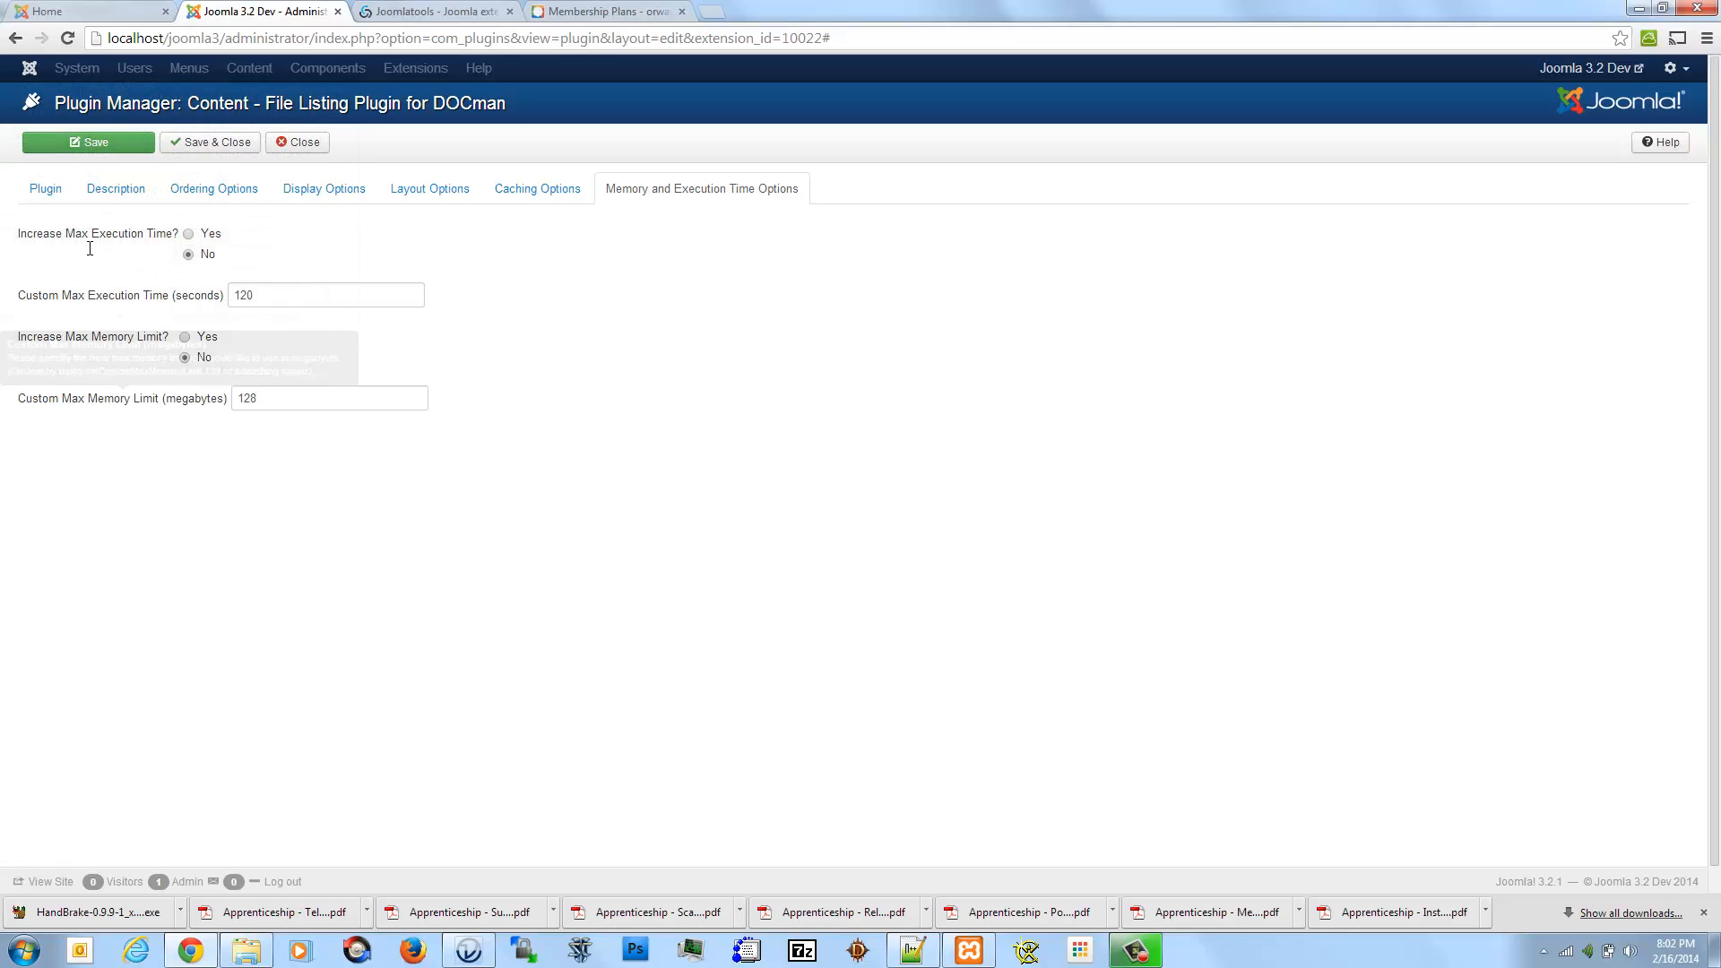
- Revisit the plugin's description and general details, and reread the Display Options explanation of the default filename link type
click(108, 190)
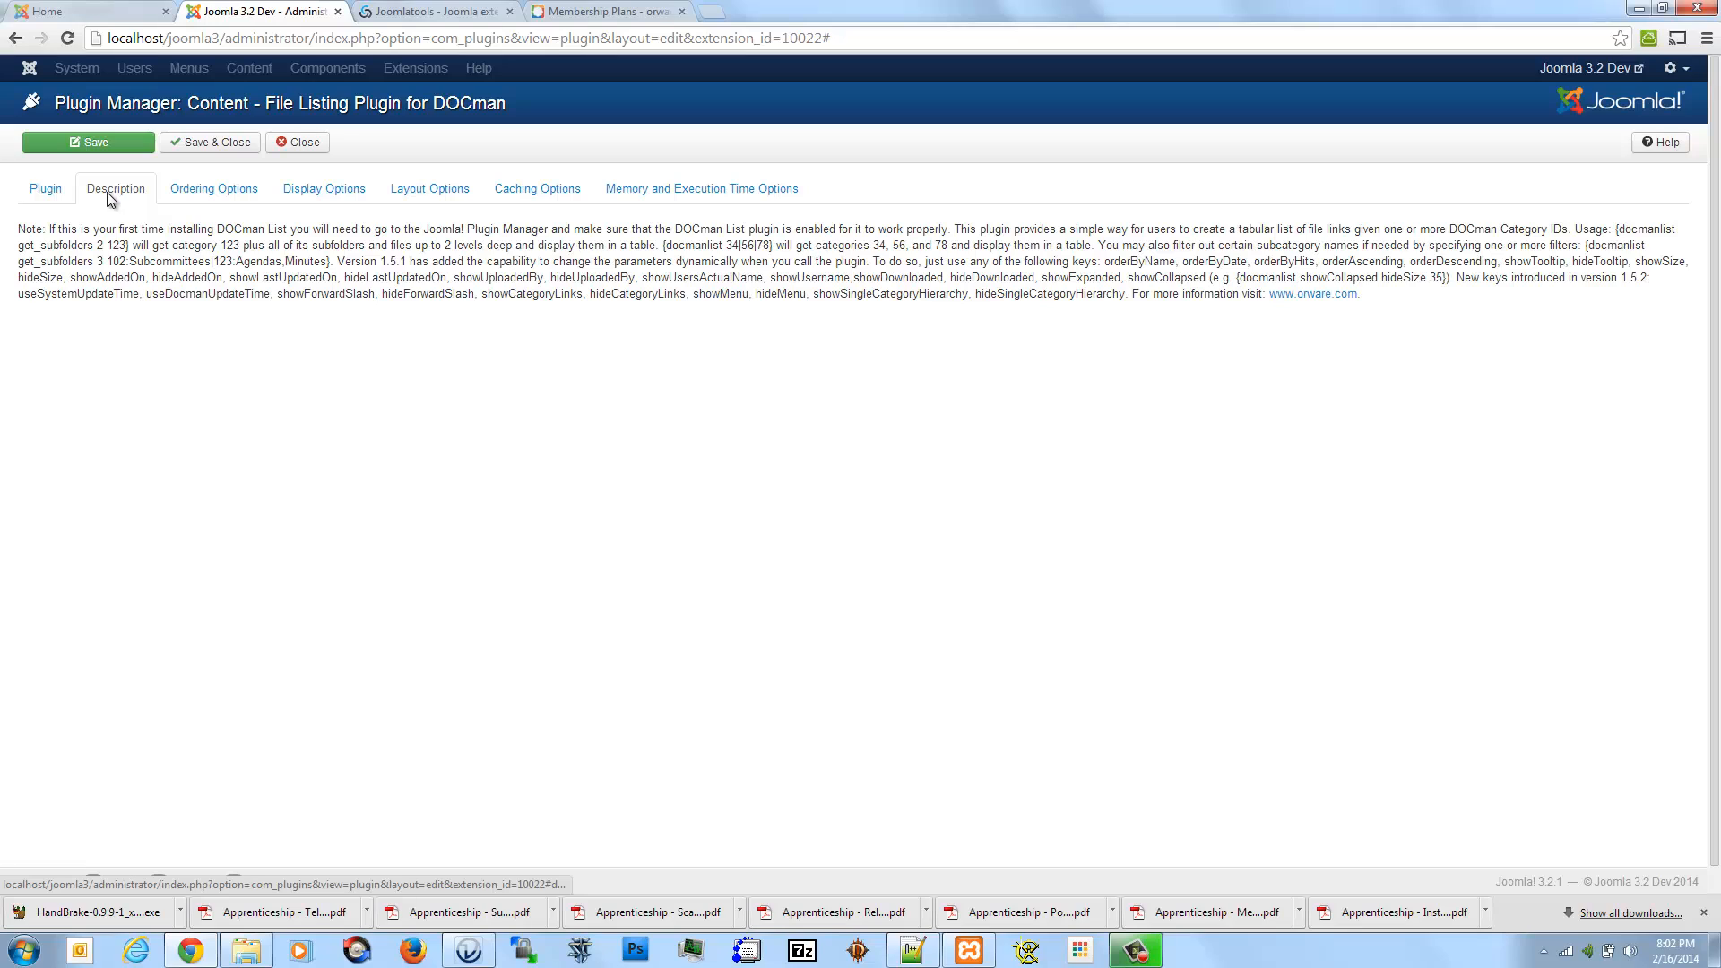
click(44, 190)
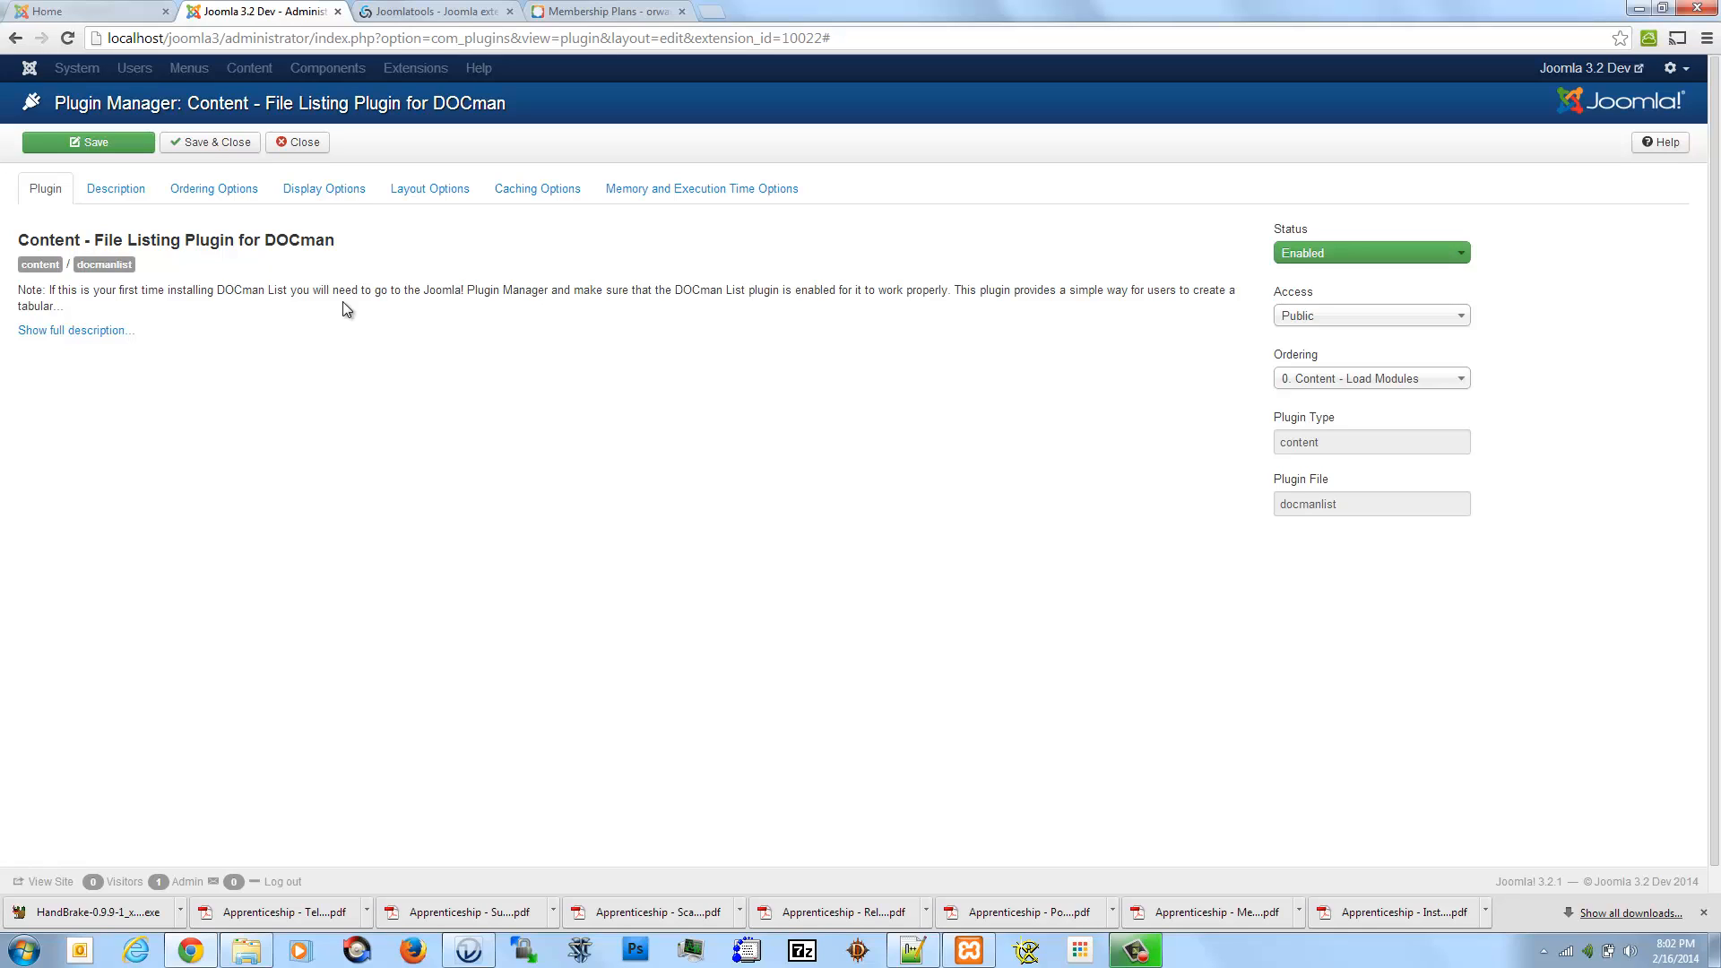
click(346, 199)
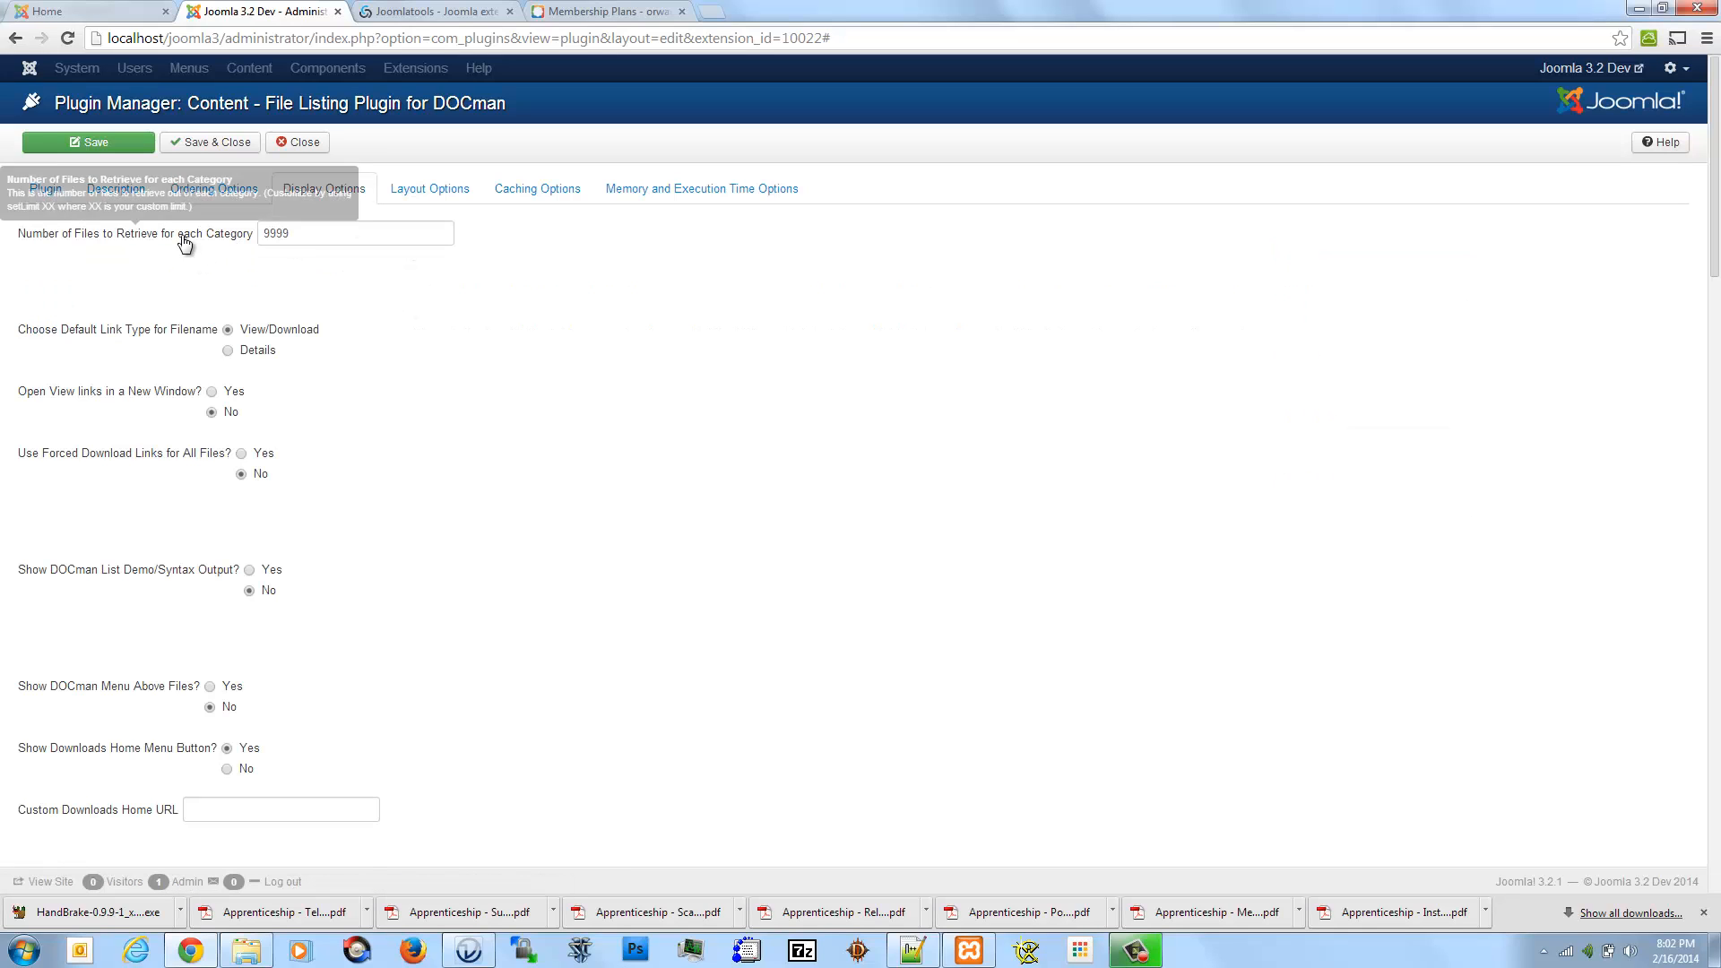
mouse_move(175, 335)
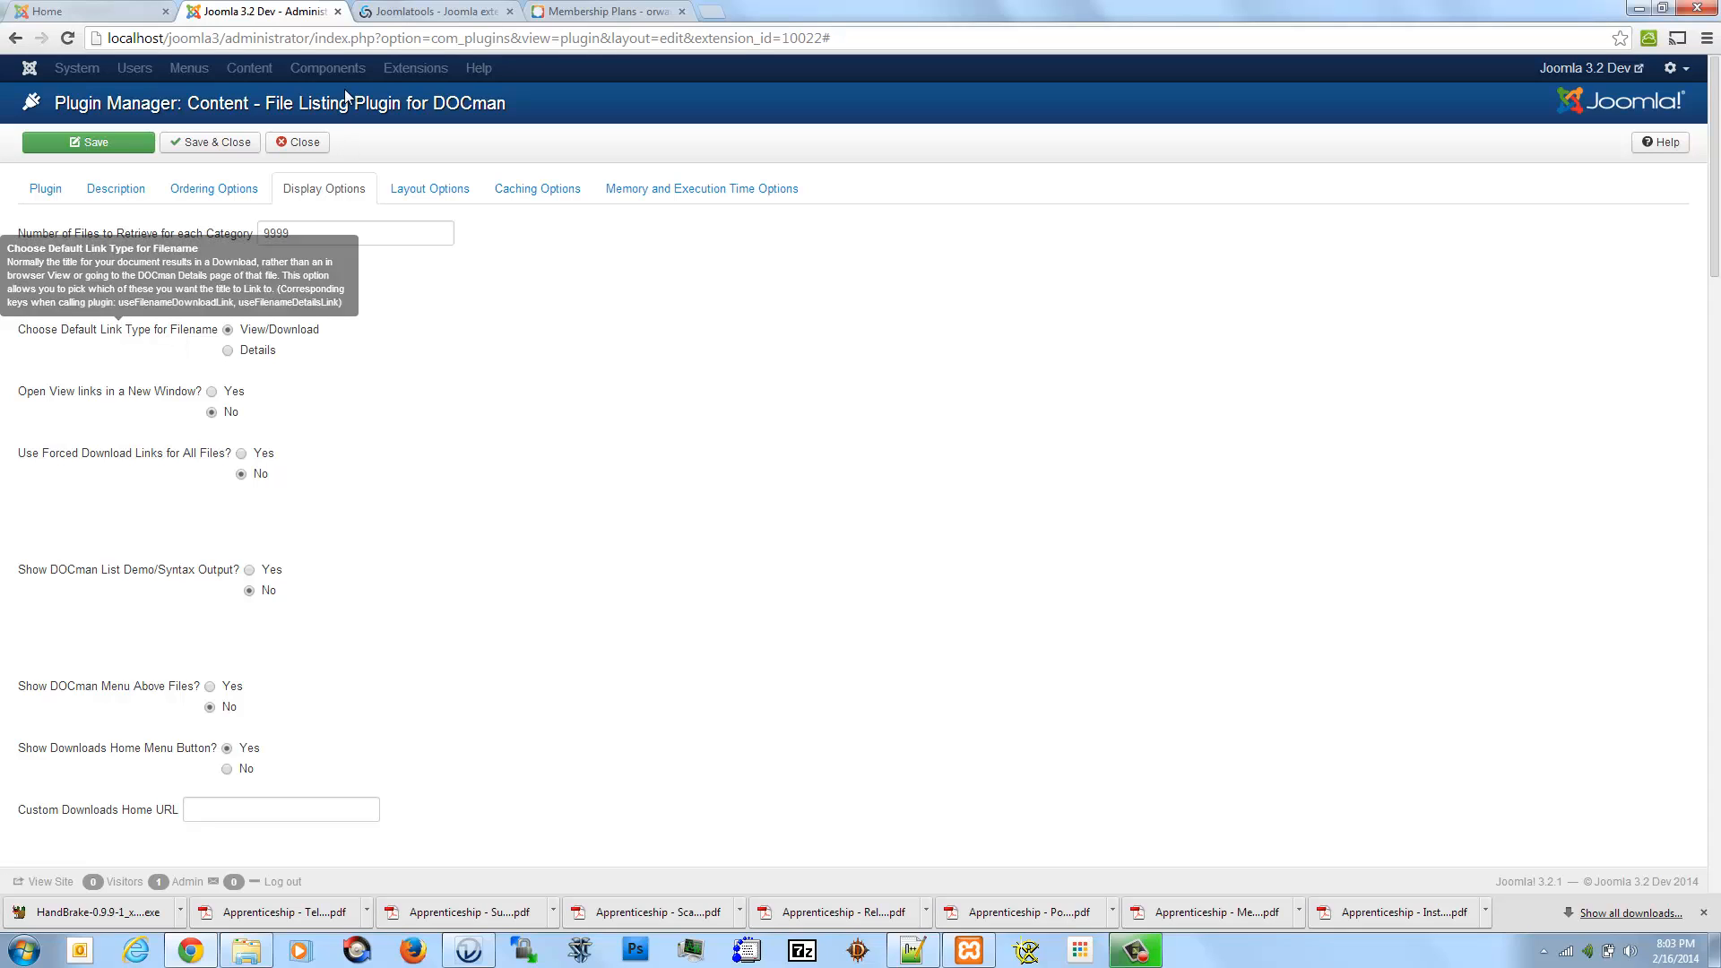
- Close the File Listing Plugin for DOCman settings without saving and open the menu items of the Main Menu
click(305, 145)
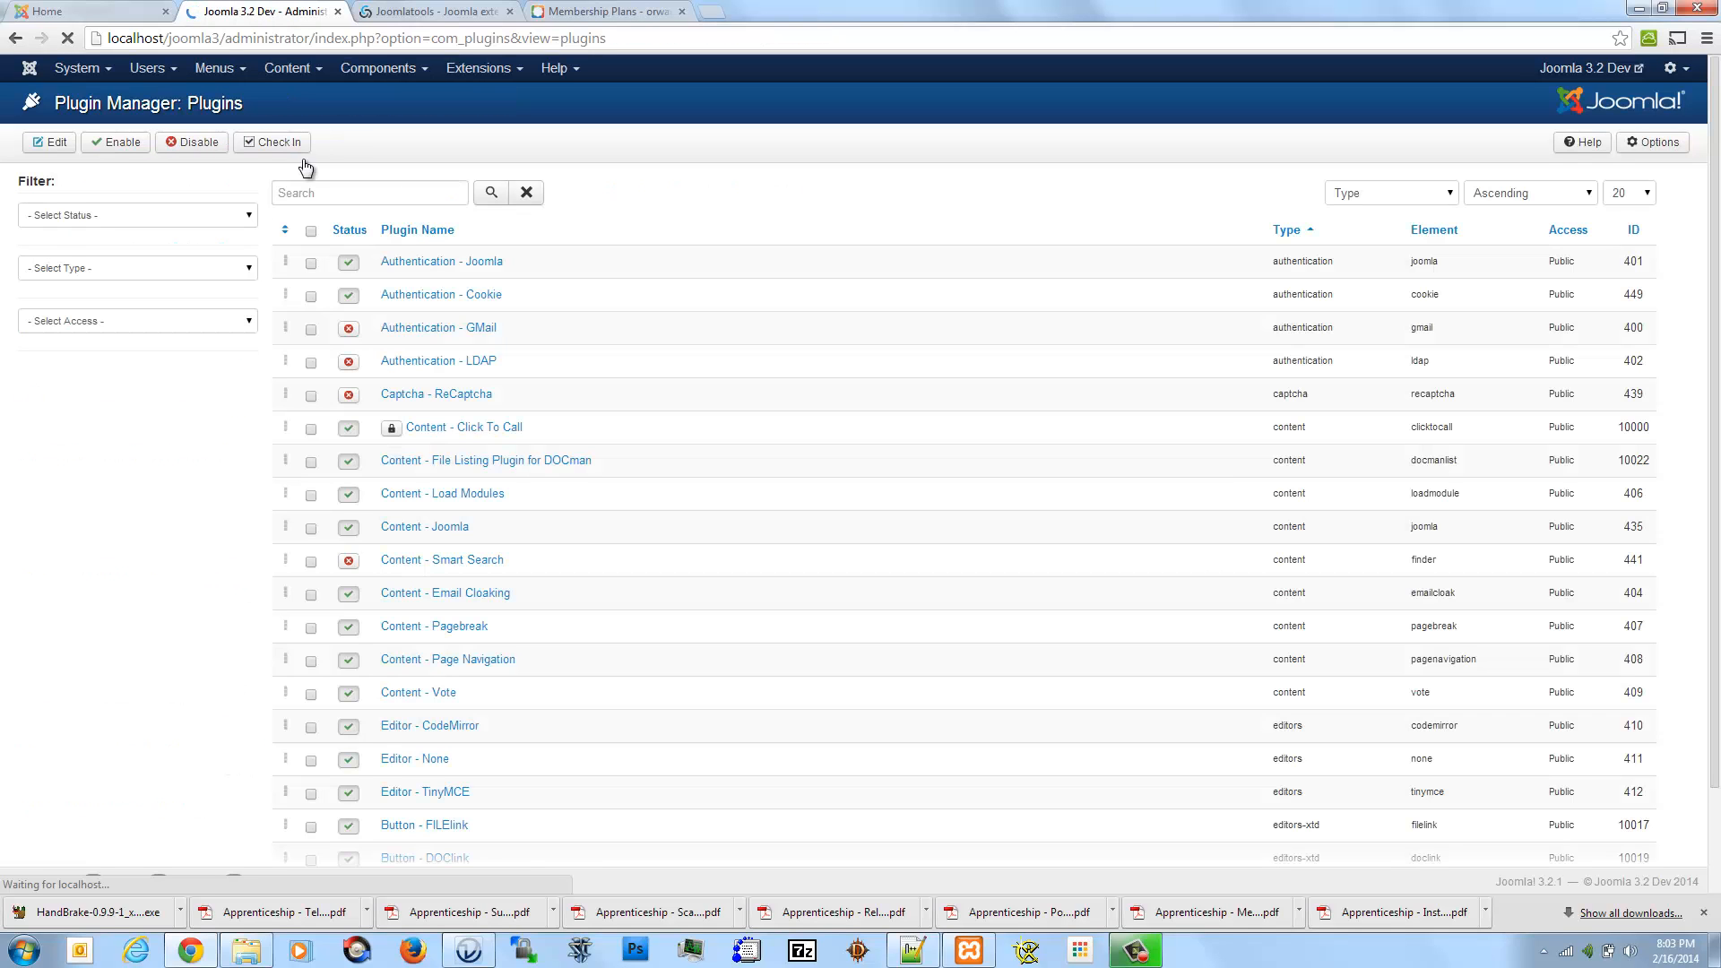
click(278, 79)
mouse_move(354, 99)
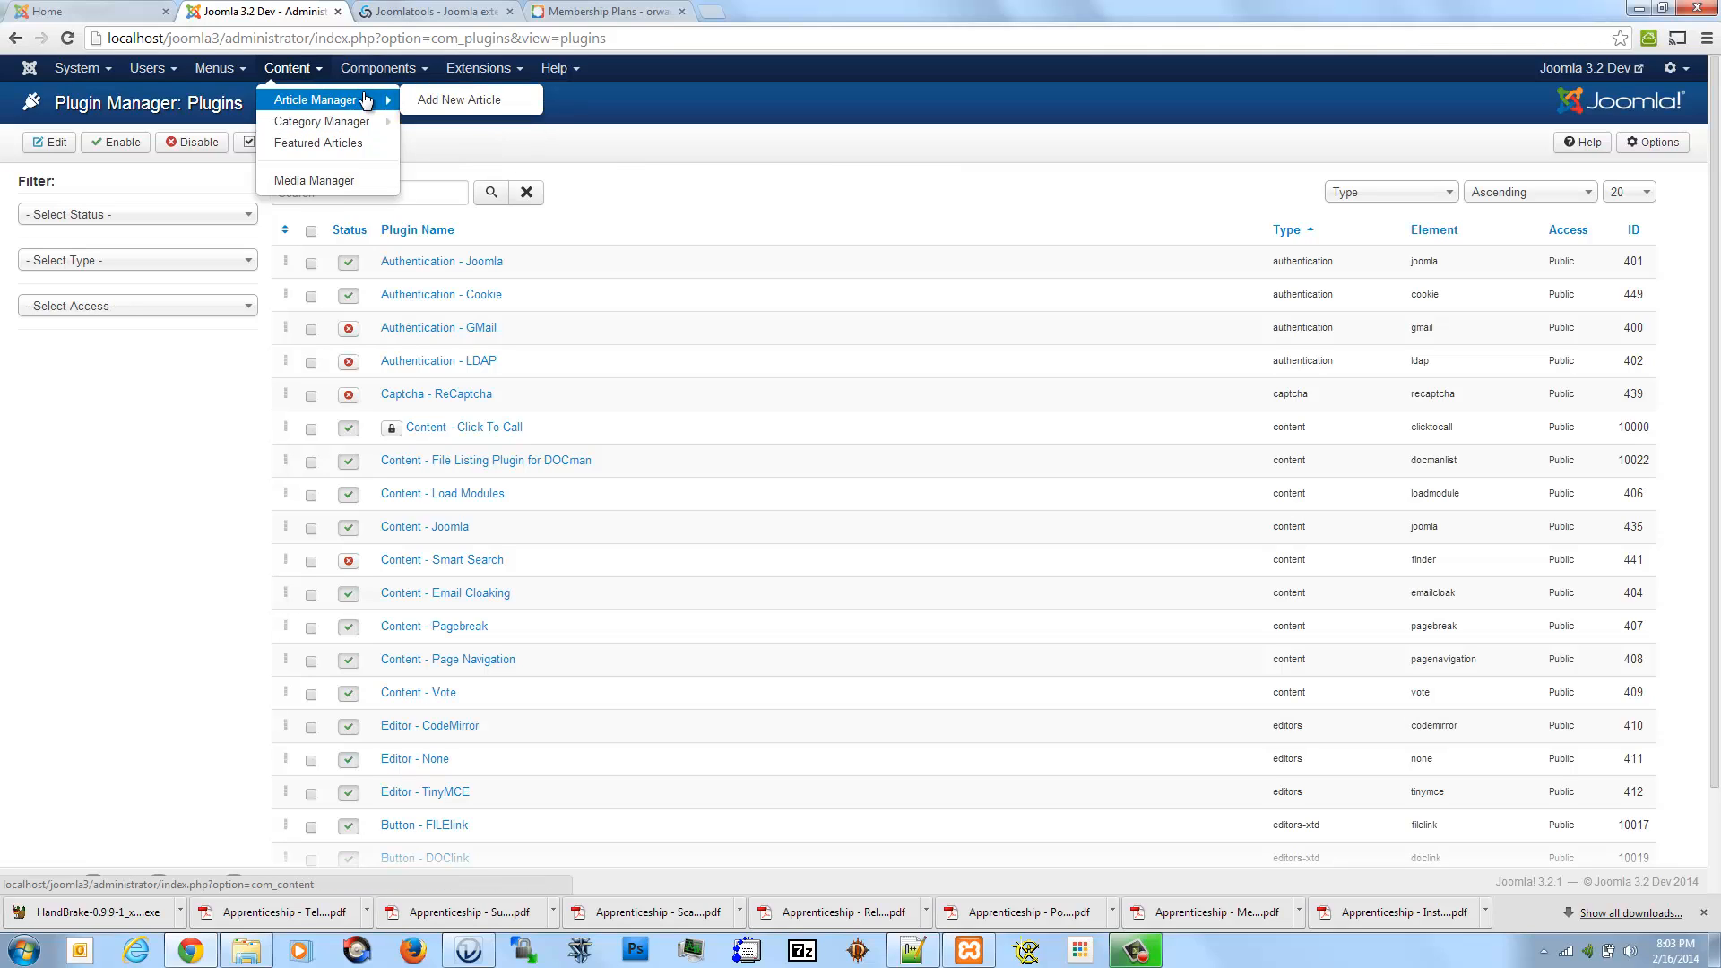
click(231, 70)
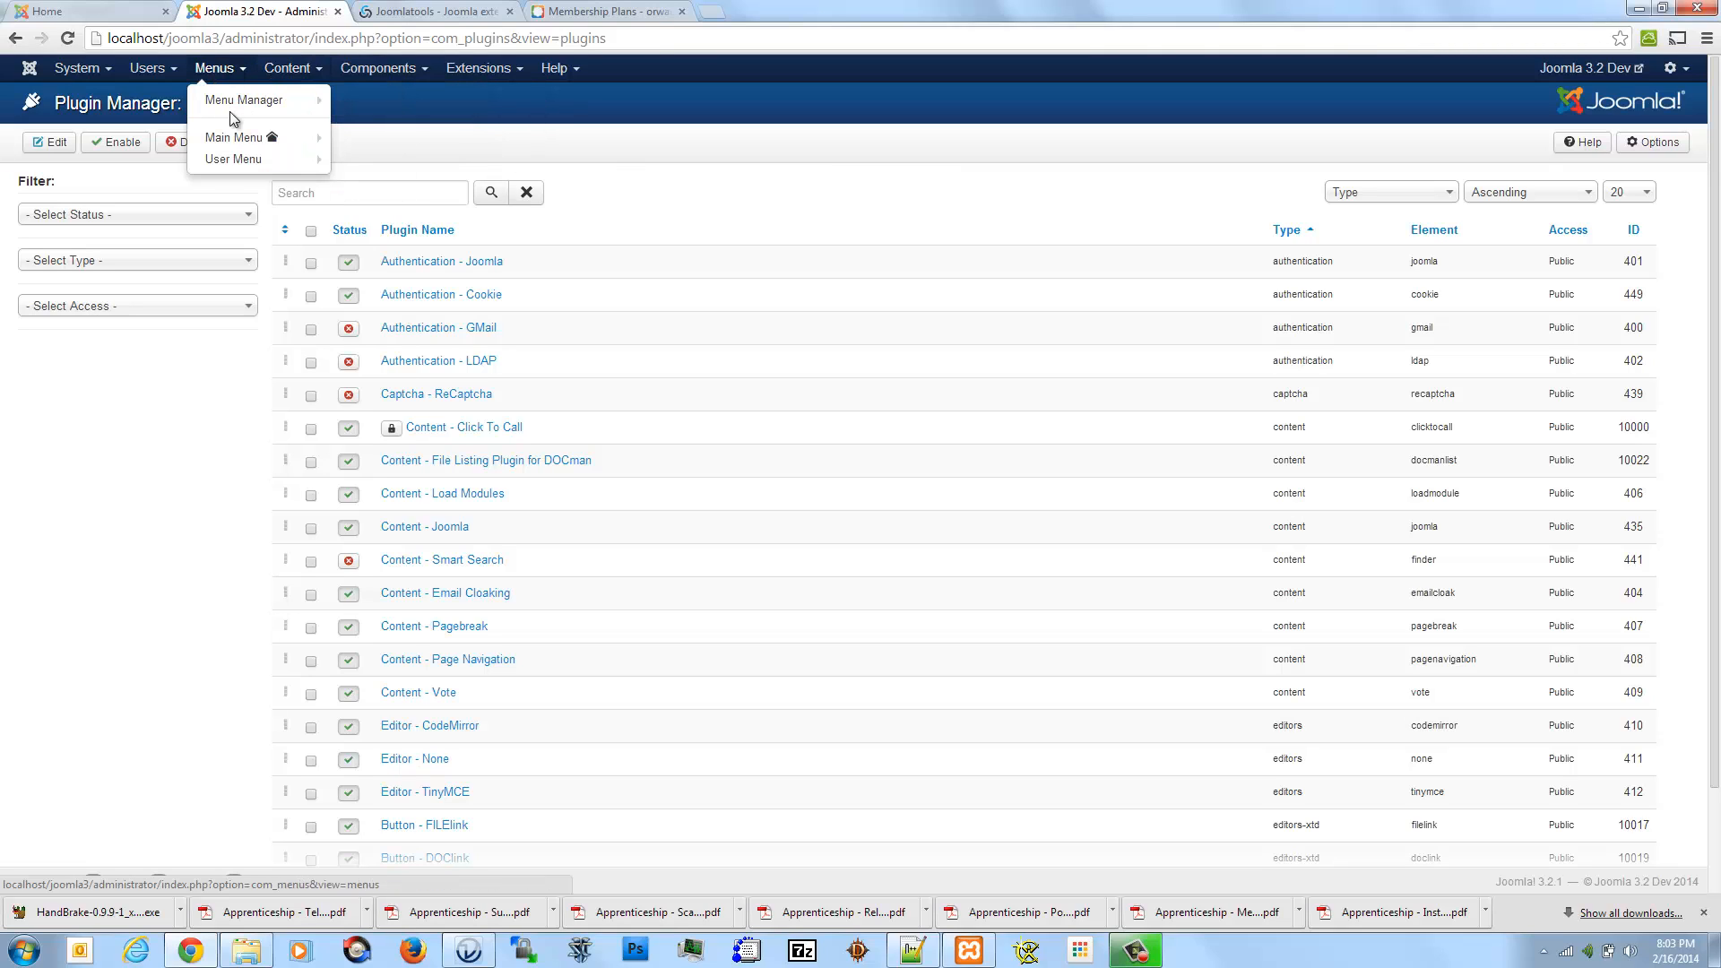
click(234, 137)
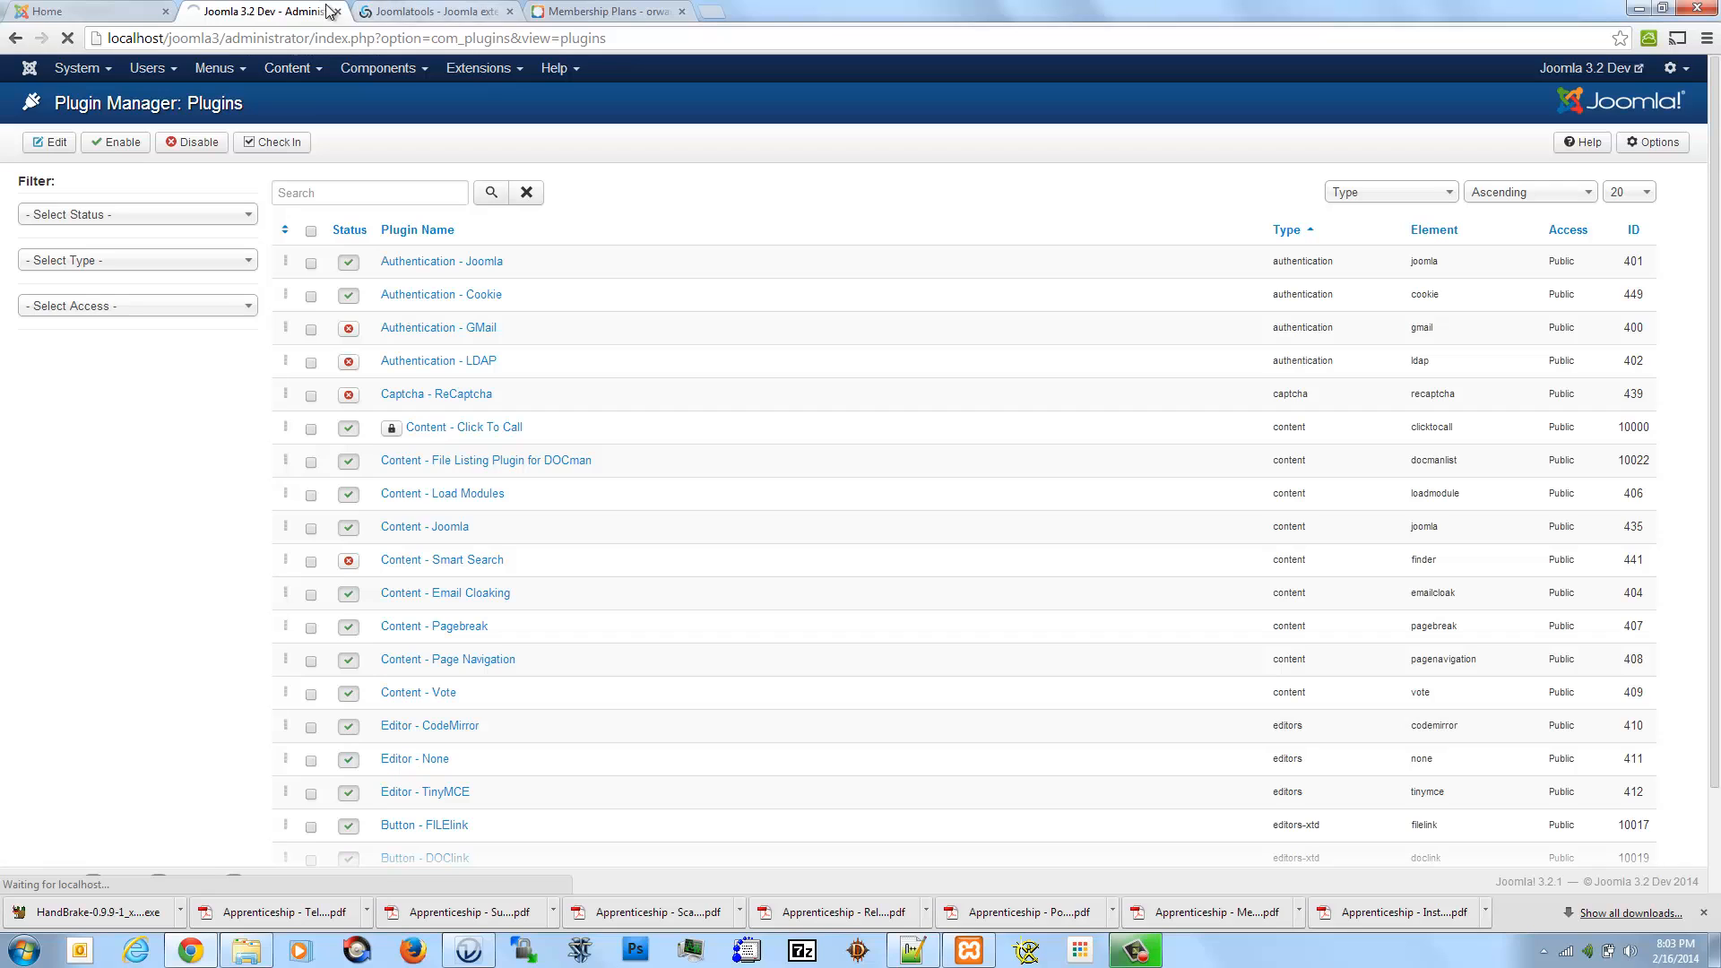
- Switch to the site's front-end Home page and reload it
click(121, 11)
right_click(340, 362)
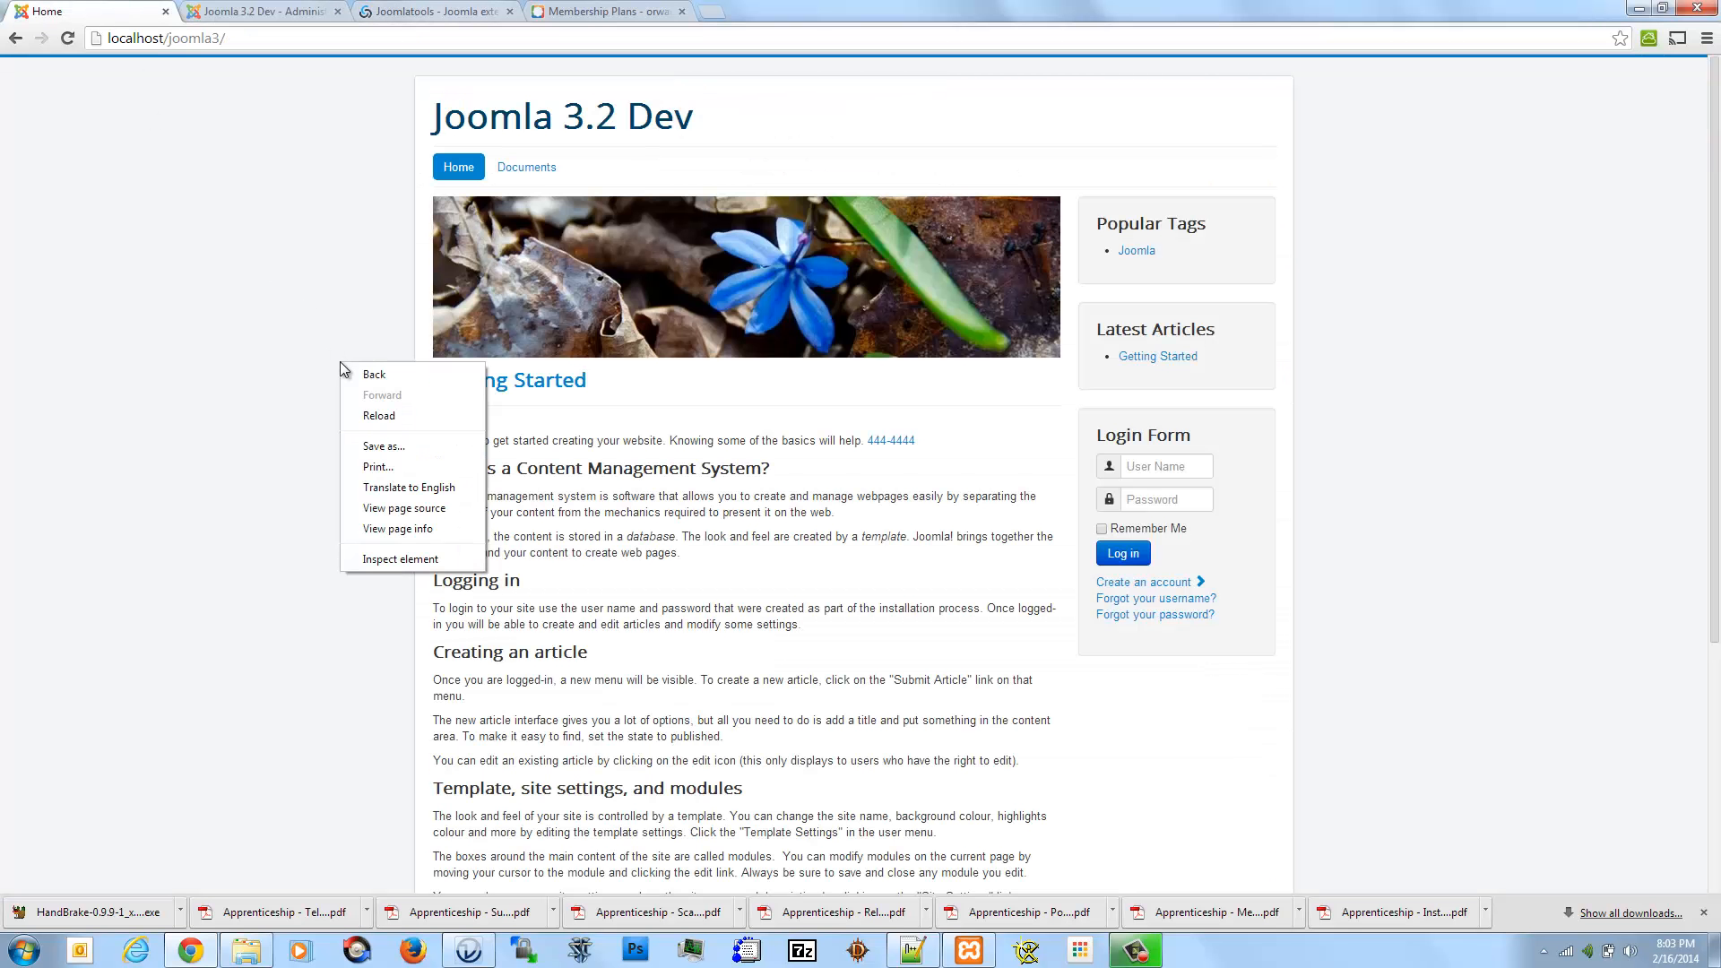
click(367, 414)
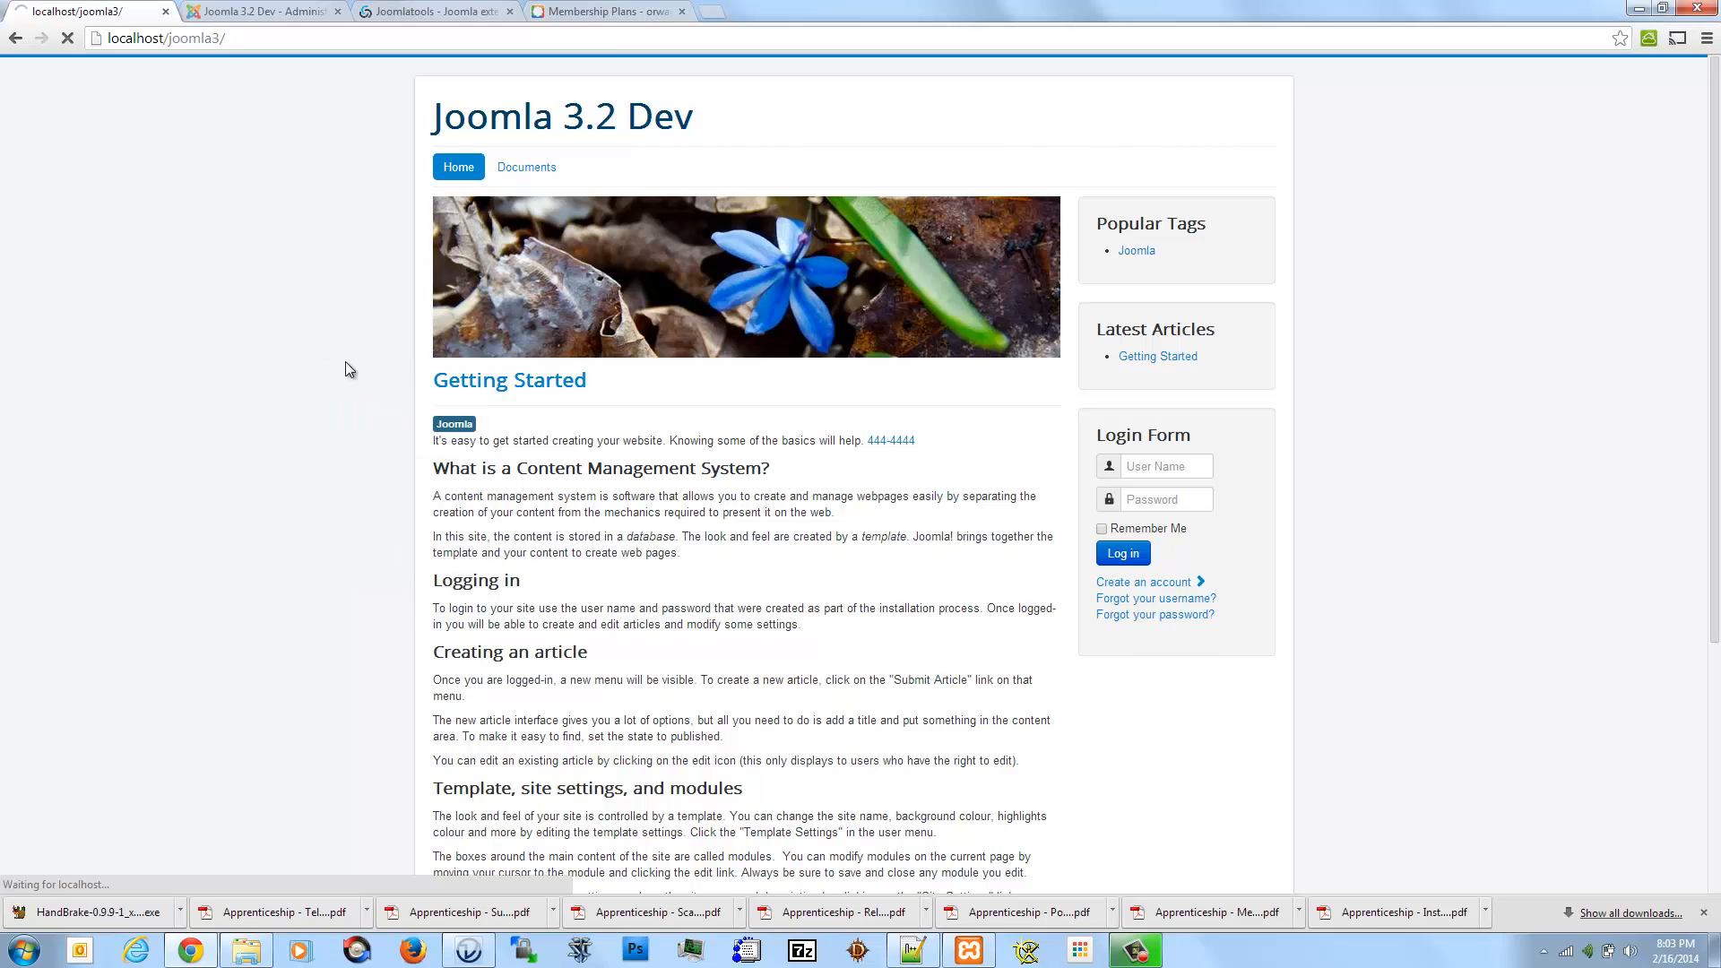